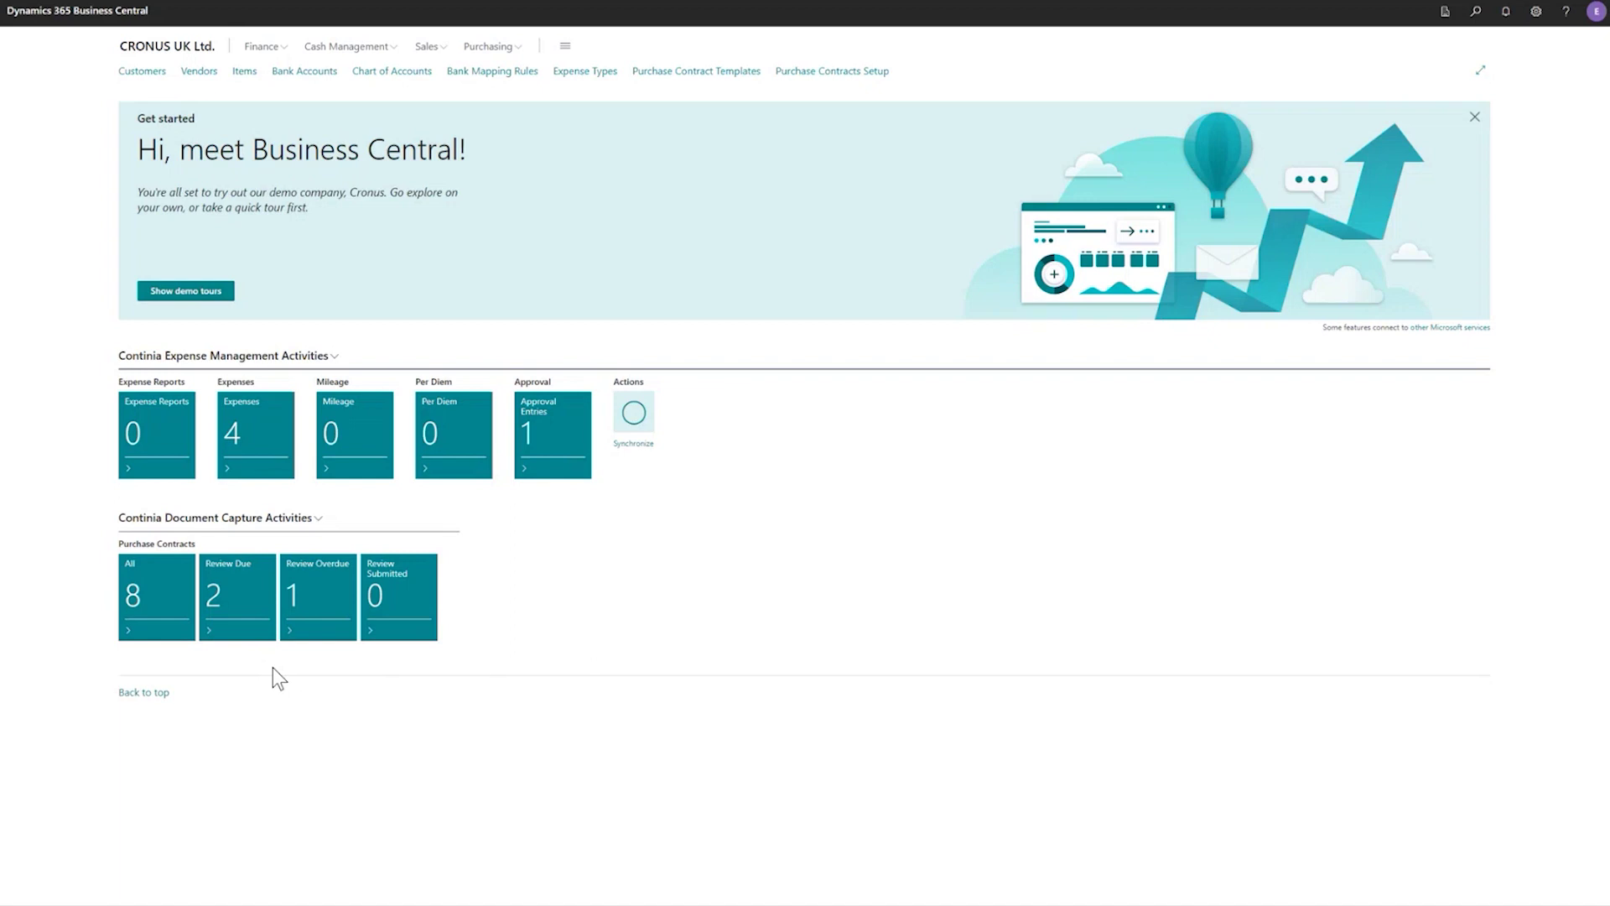
Open the All purchase contracts list and start a new purchase contract
click(164, 602)
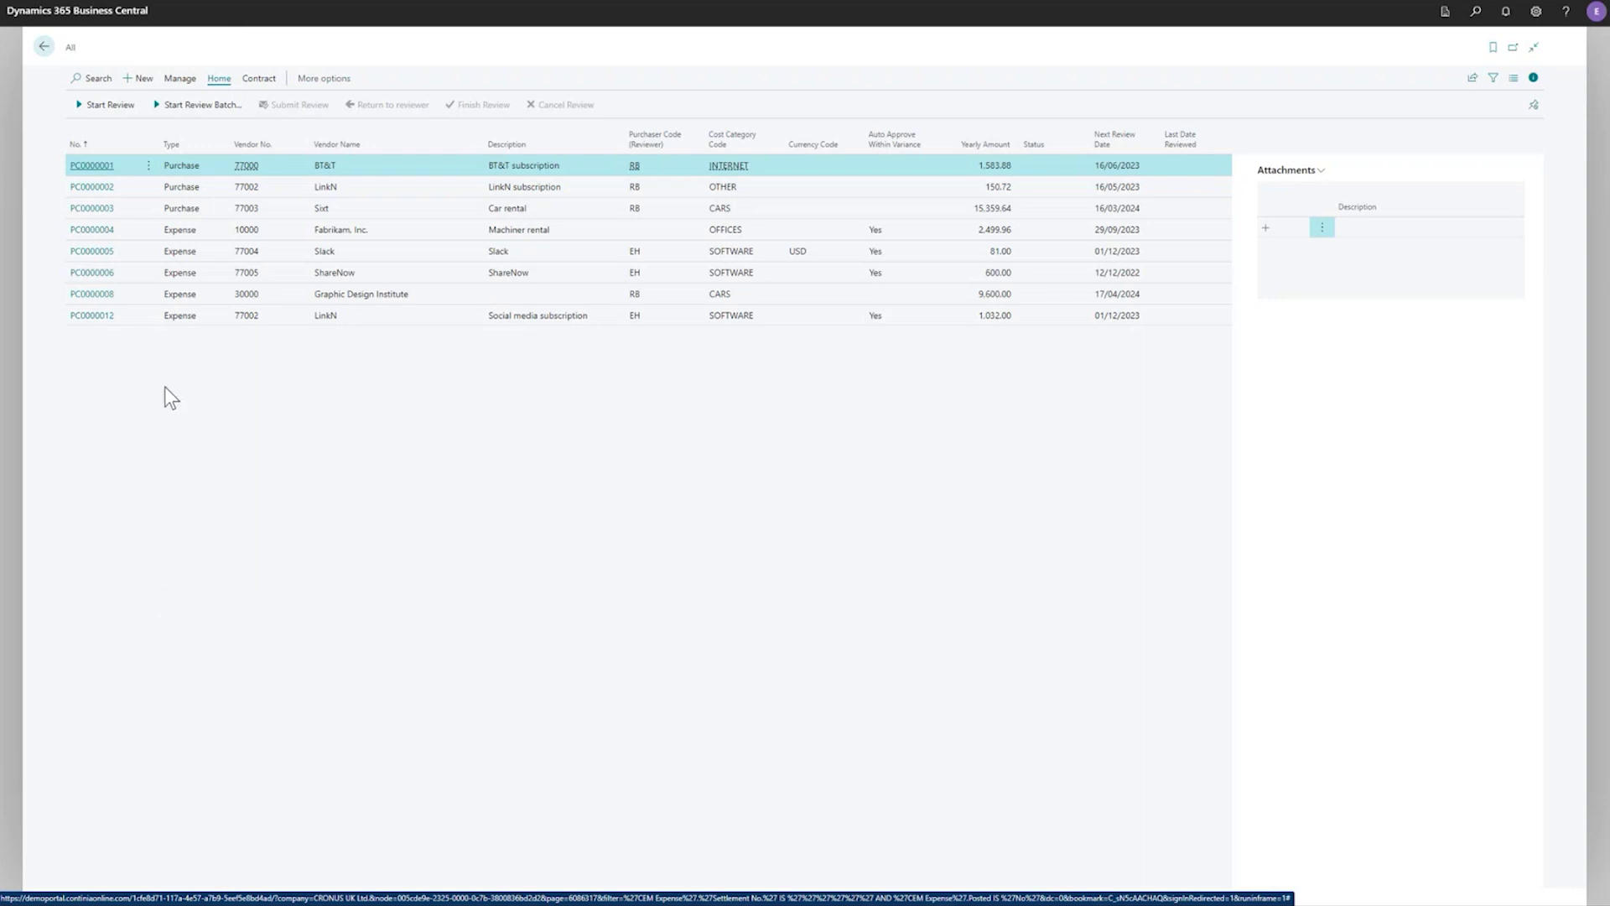
click(145, 82)
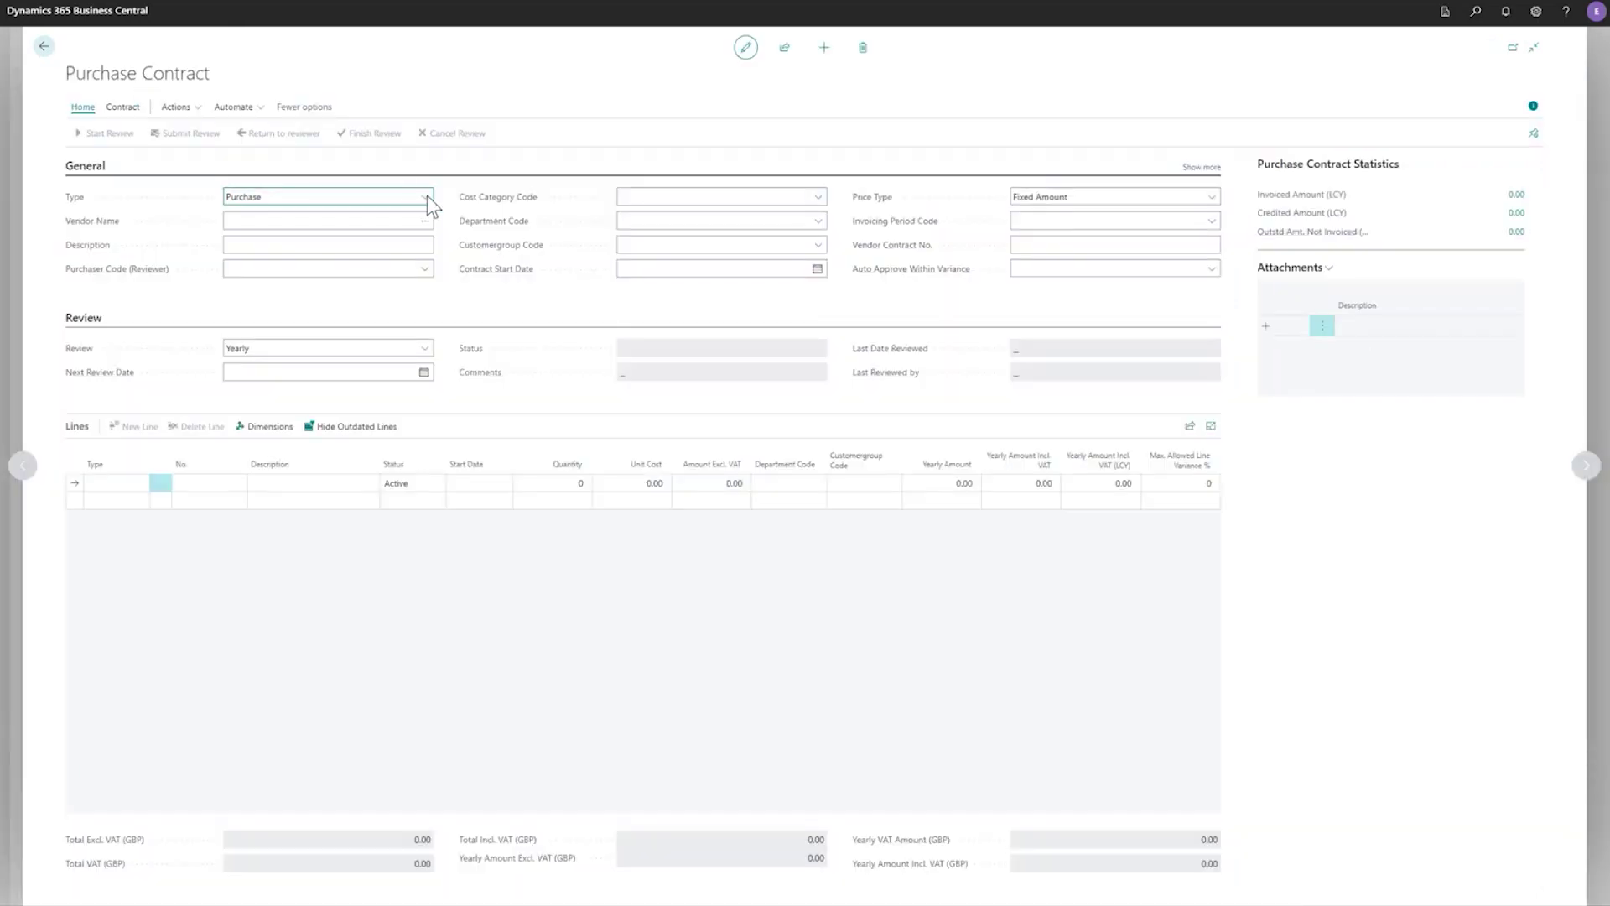
Make the contract an Expense type for vendor Graphic Design Institute, with description 'Graphic'
click(425, 195)
click(413, 223)
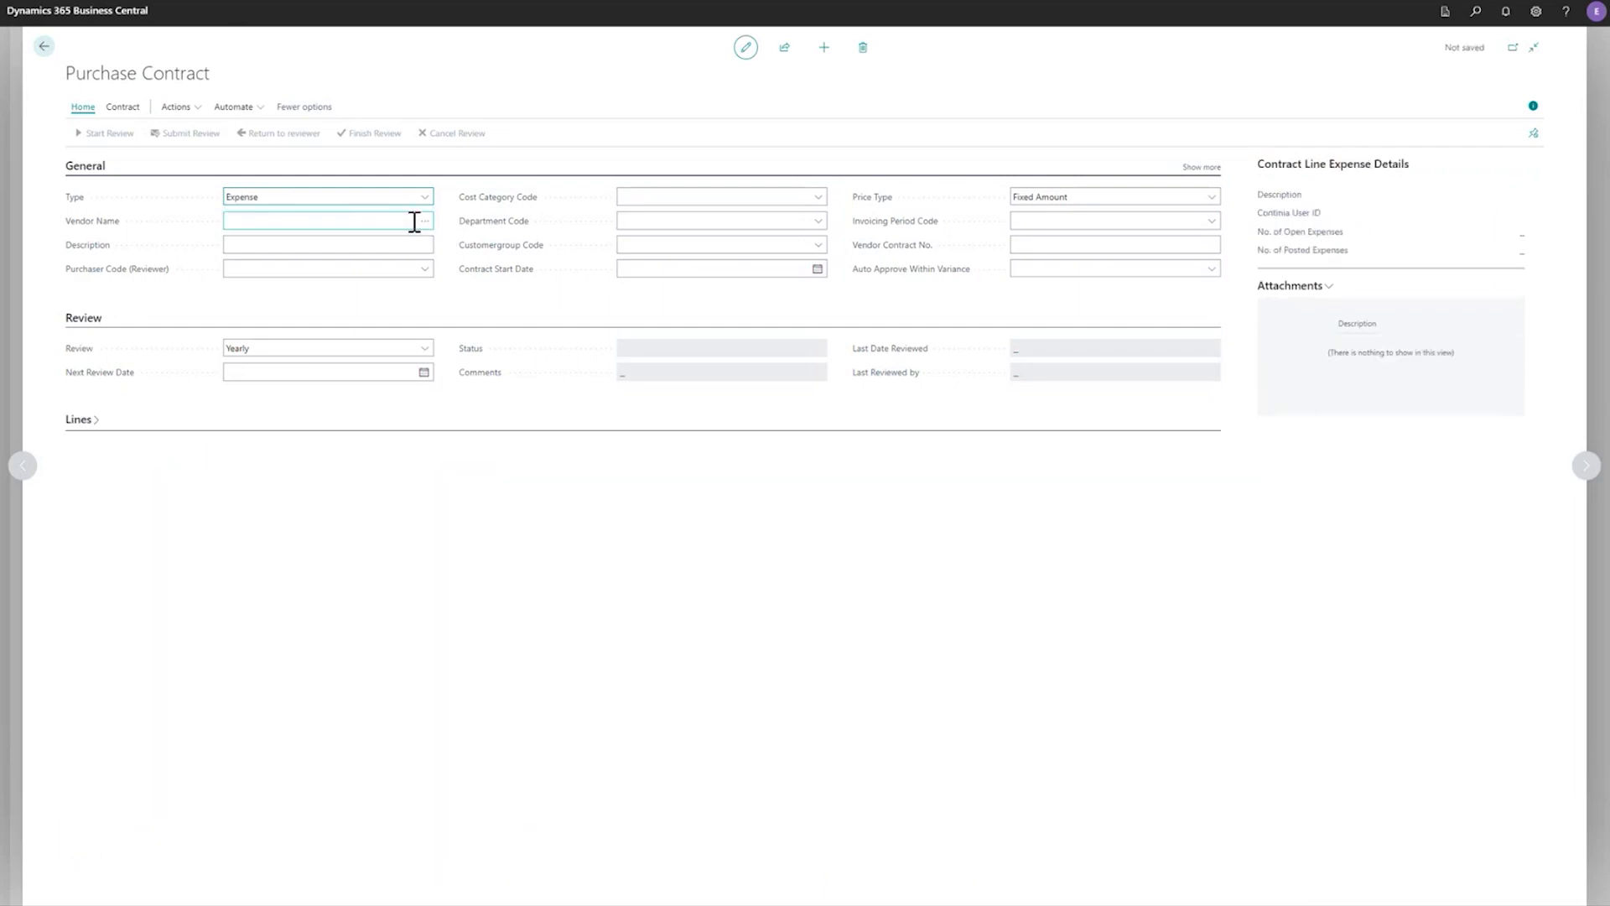
click(424, 223)
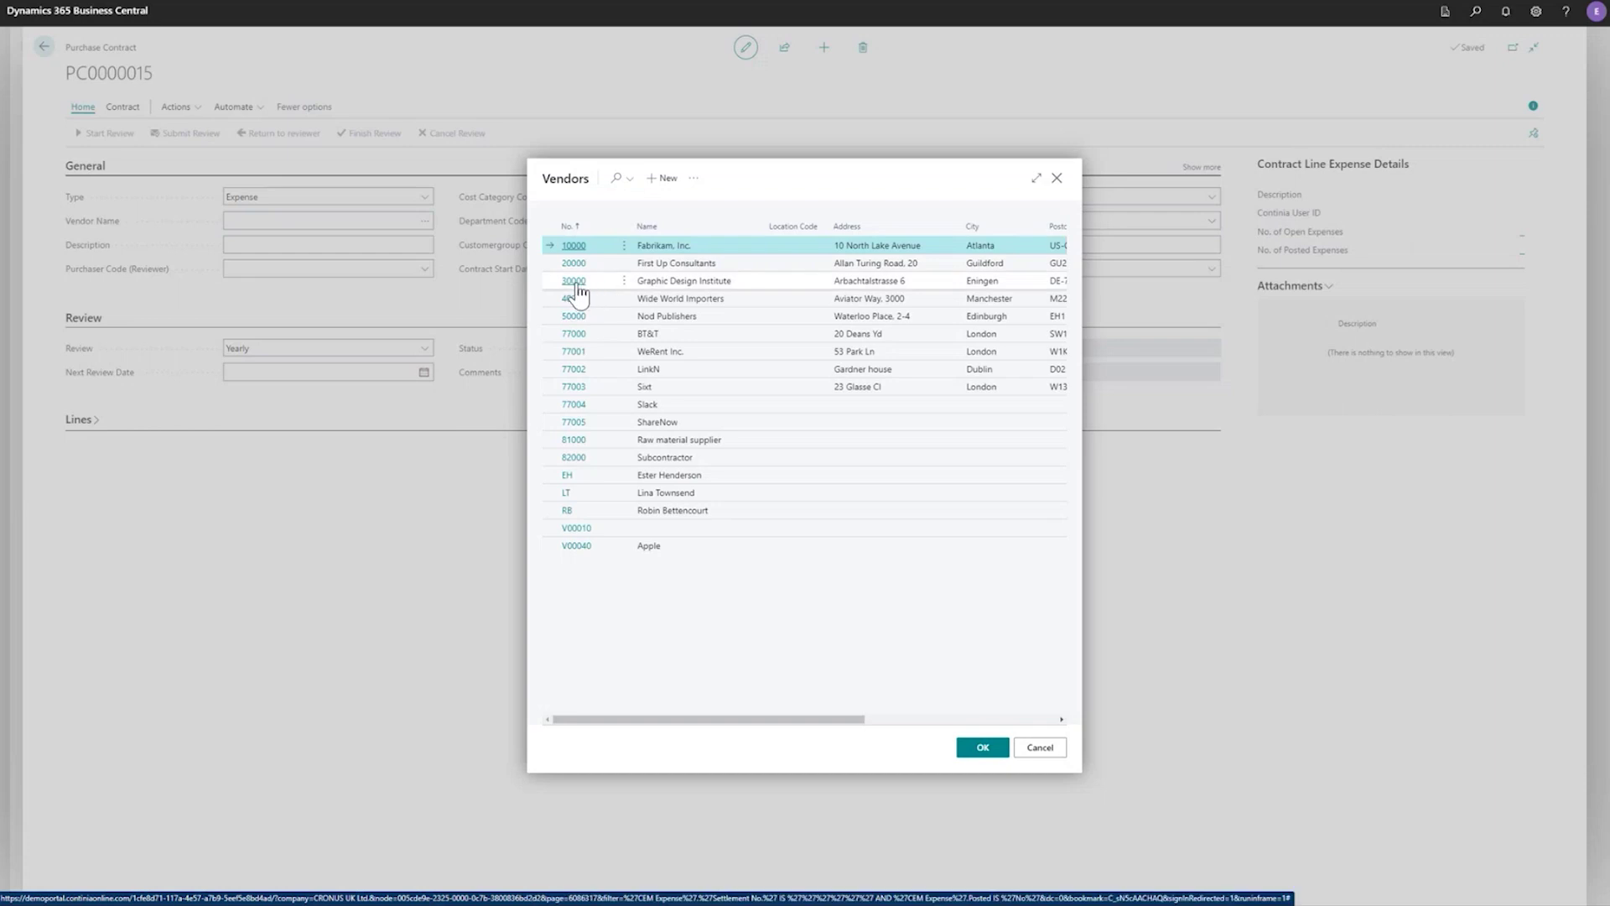
click(575, 282)
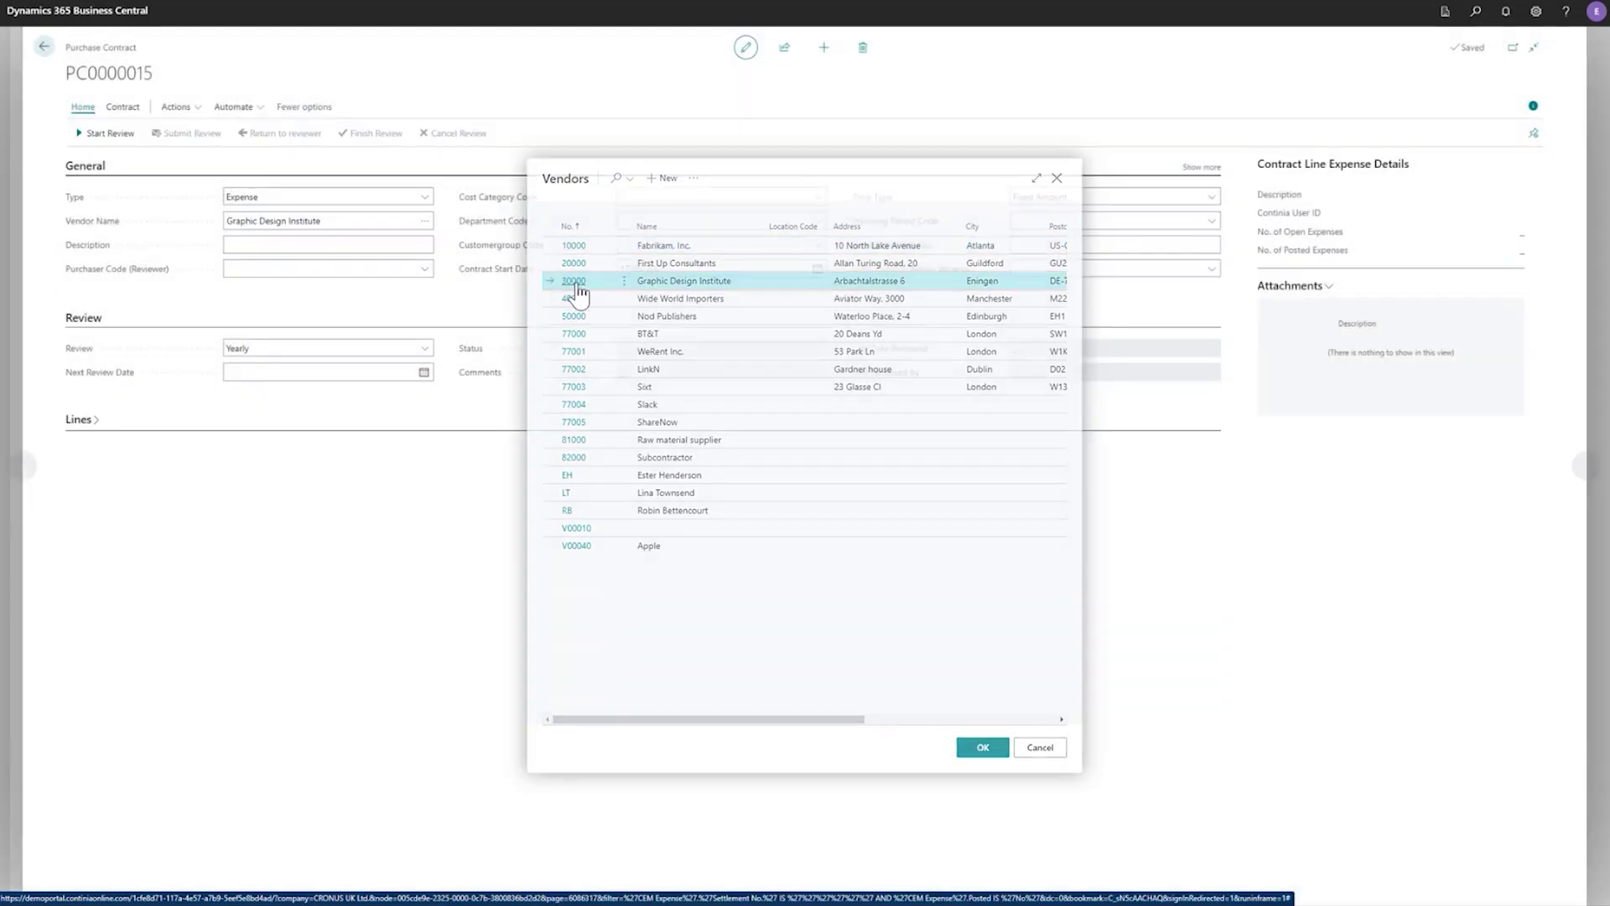
click(379, 246)
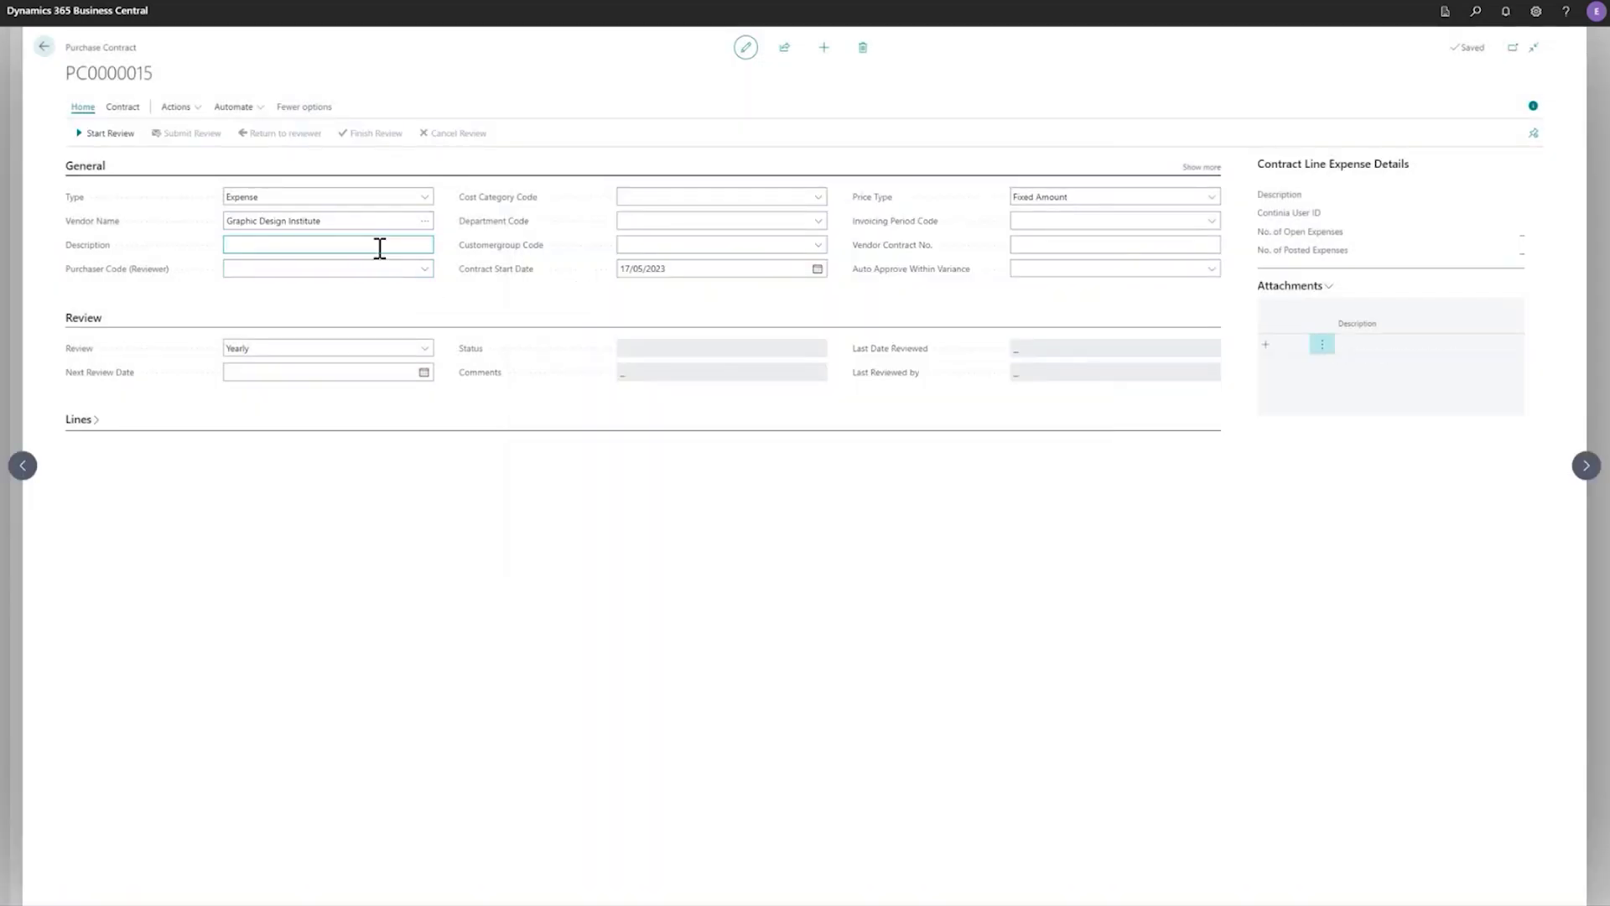
text(Graphic)
key(Tab)
Assign reviewer EH and cost category BUILDINGS, then check the 17/05/2023 start date
click(426, 270)
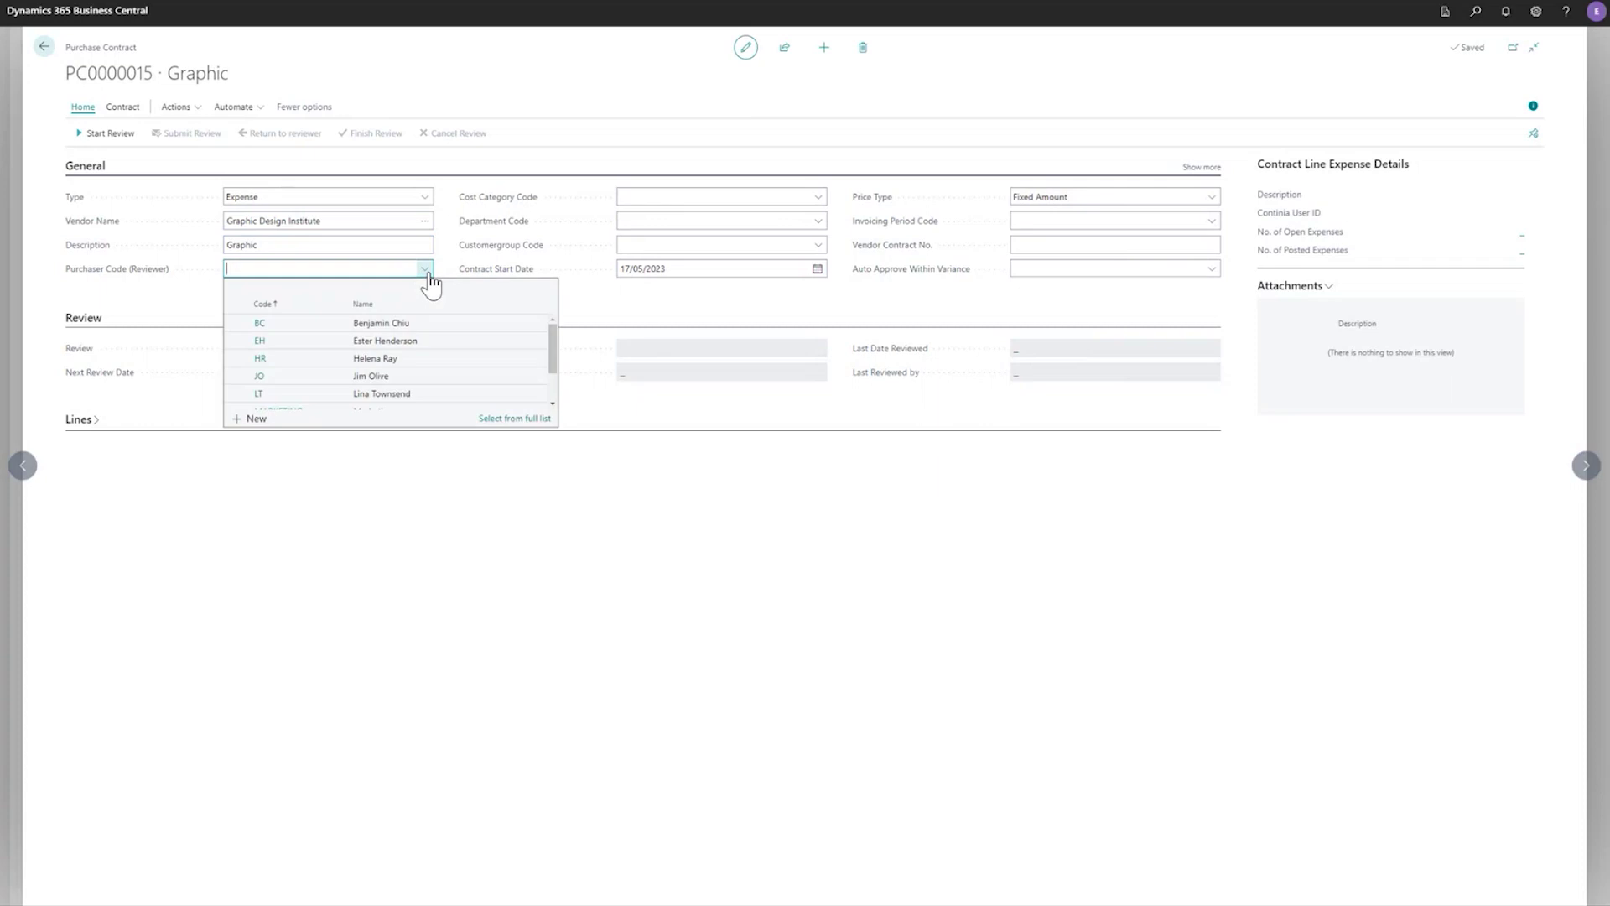
click(300, 342)
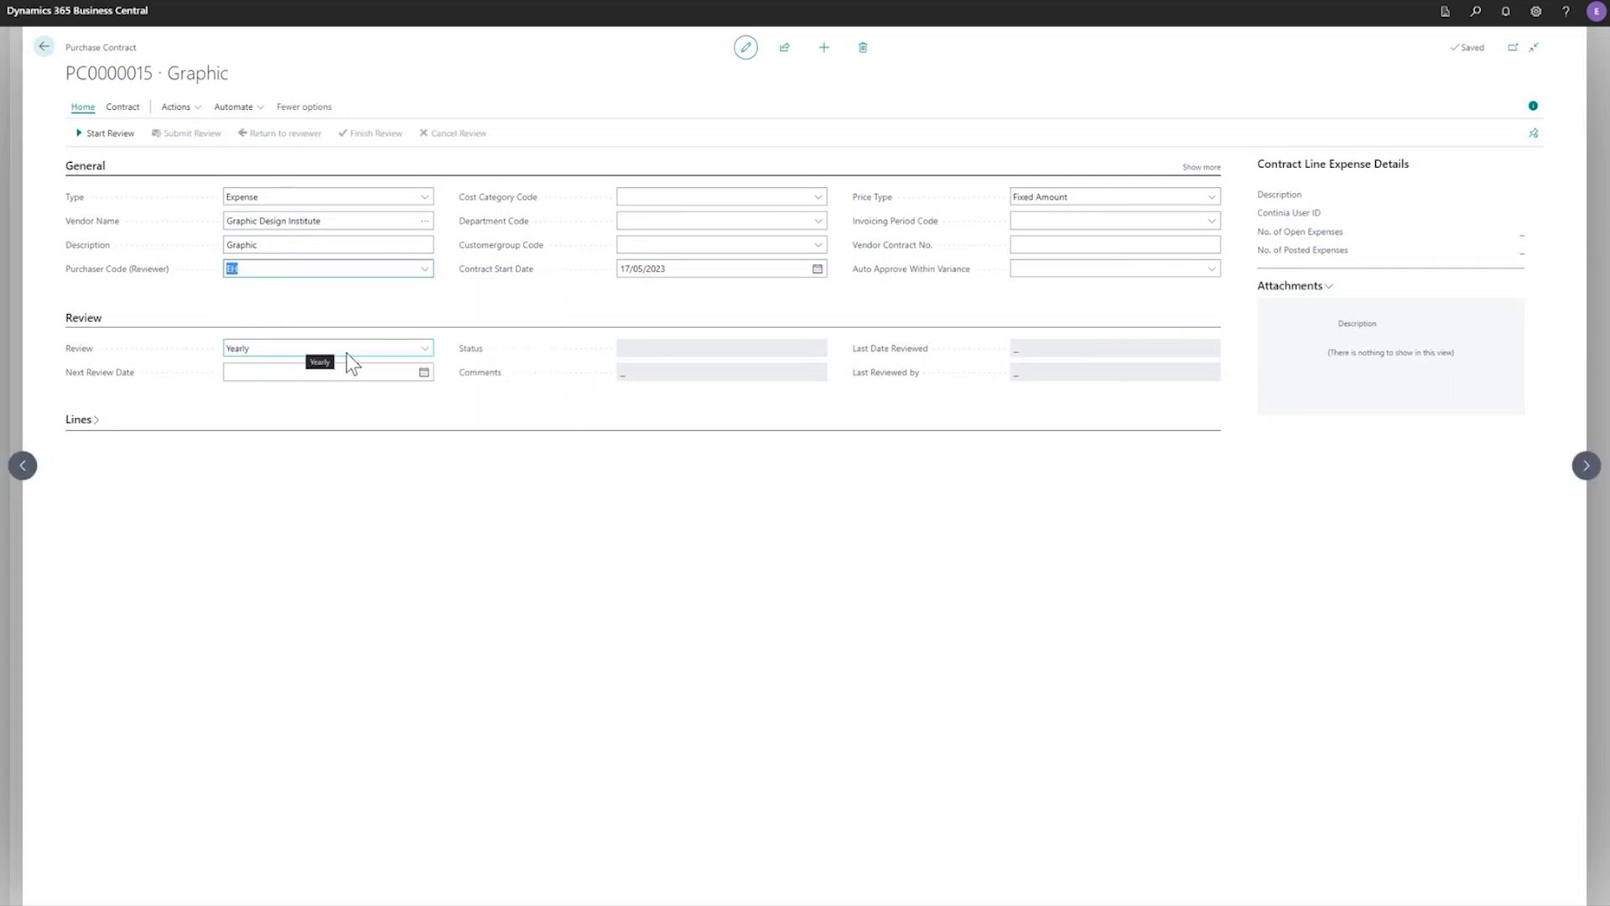
click(817, 201)
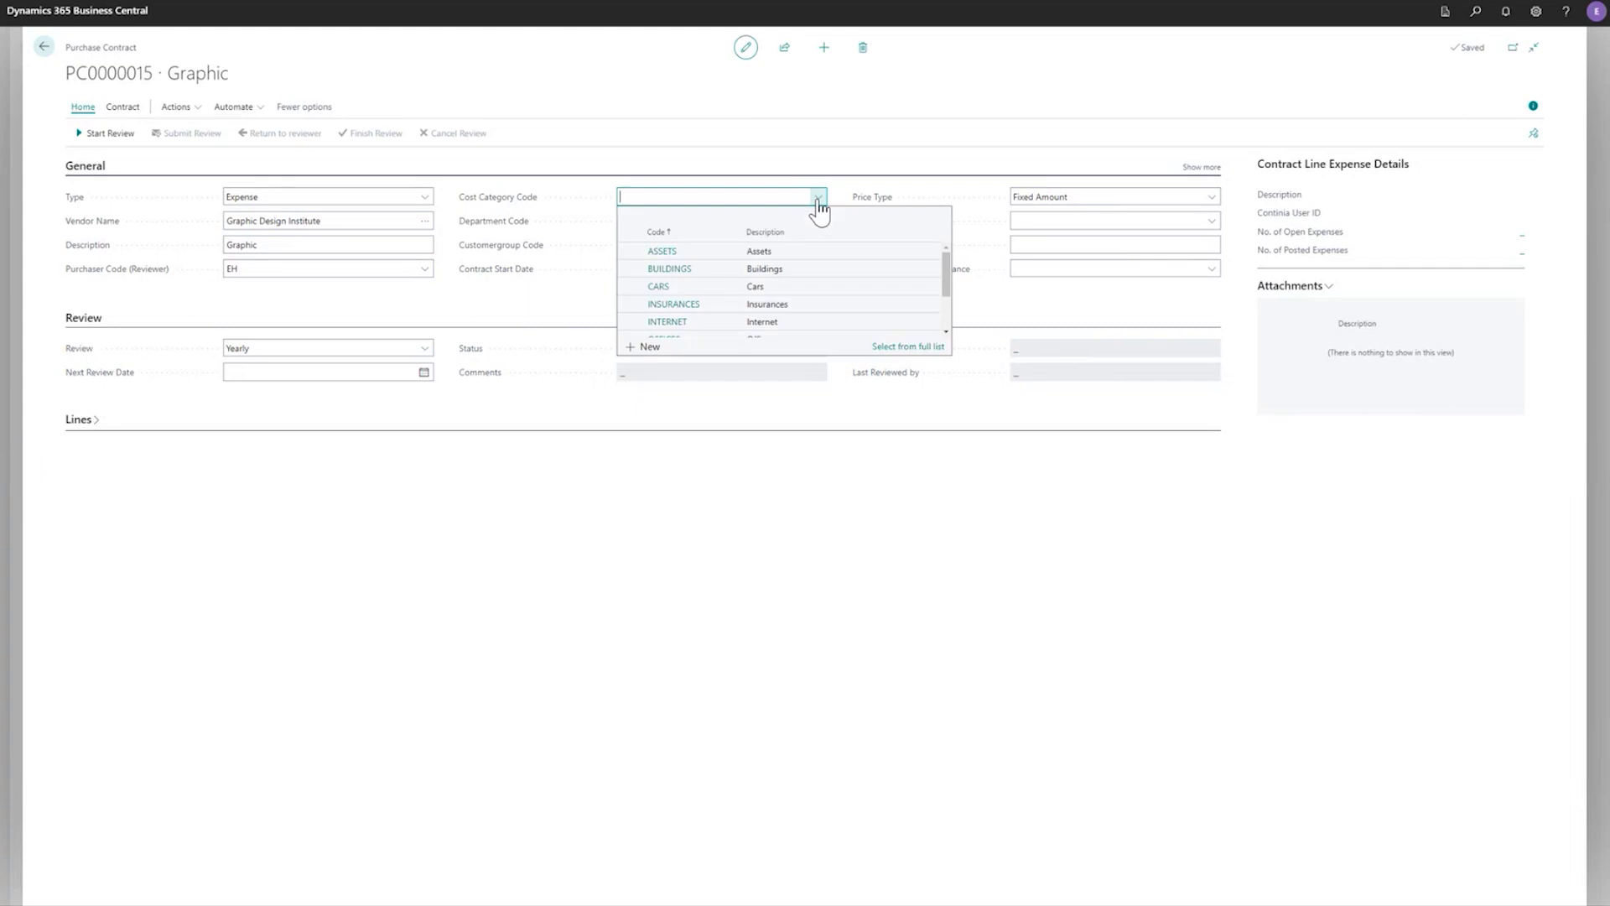
click(678, 270)
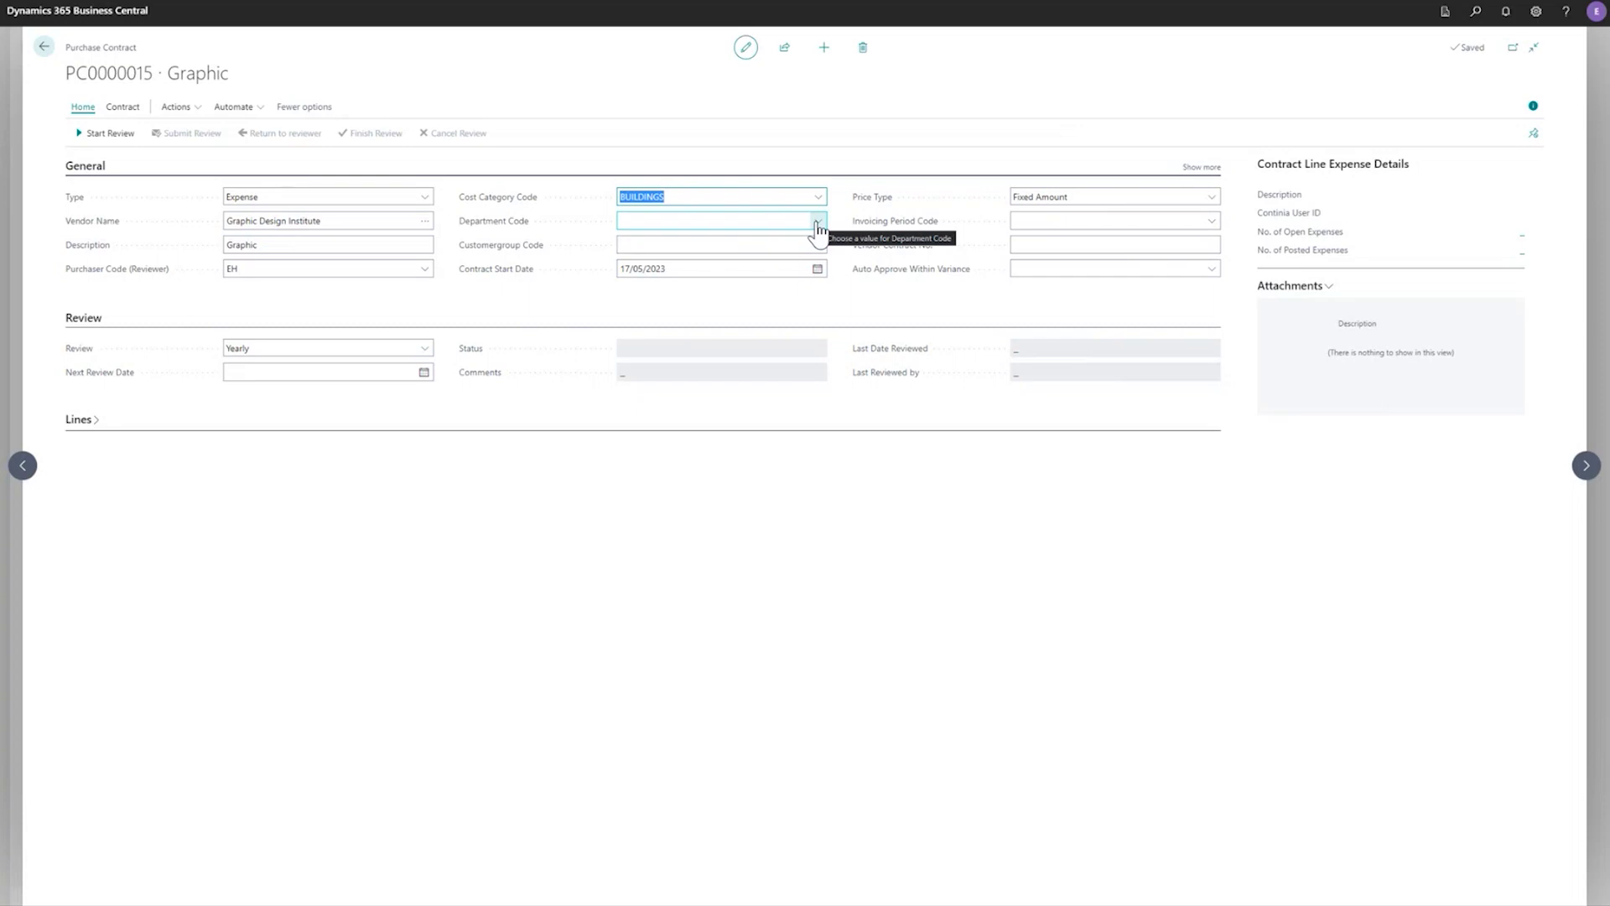
click(749, 268)
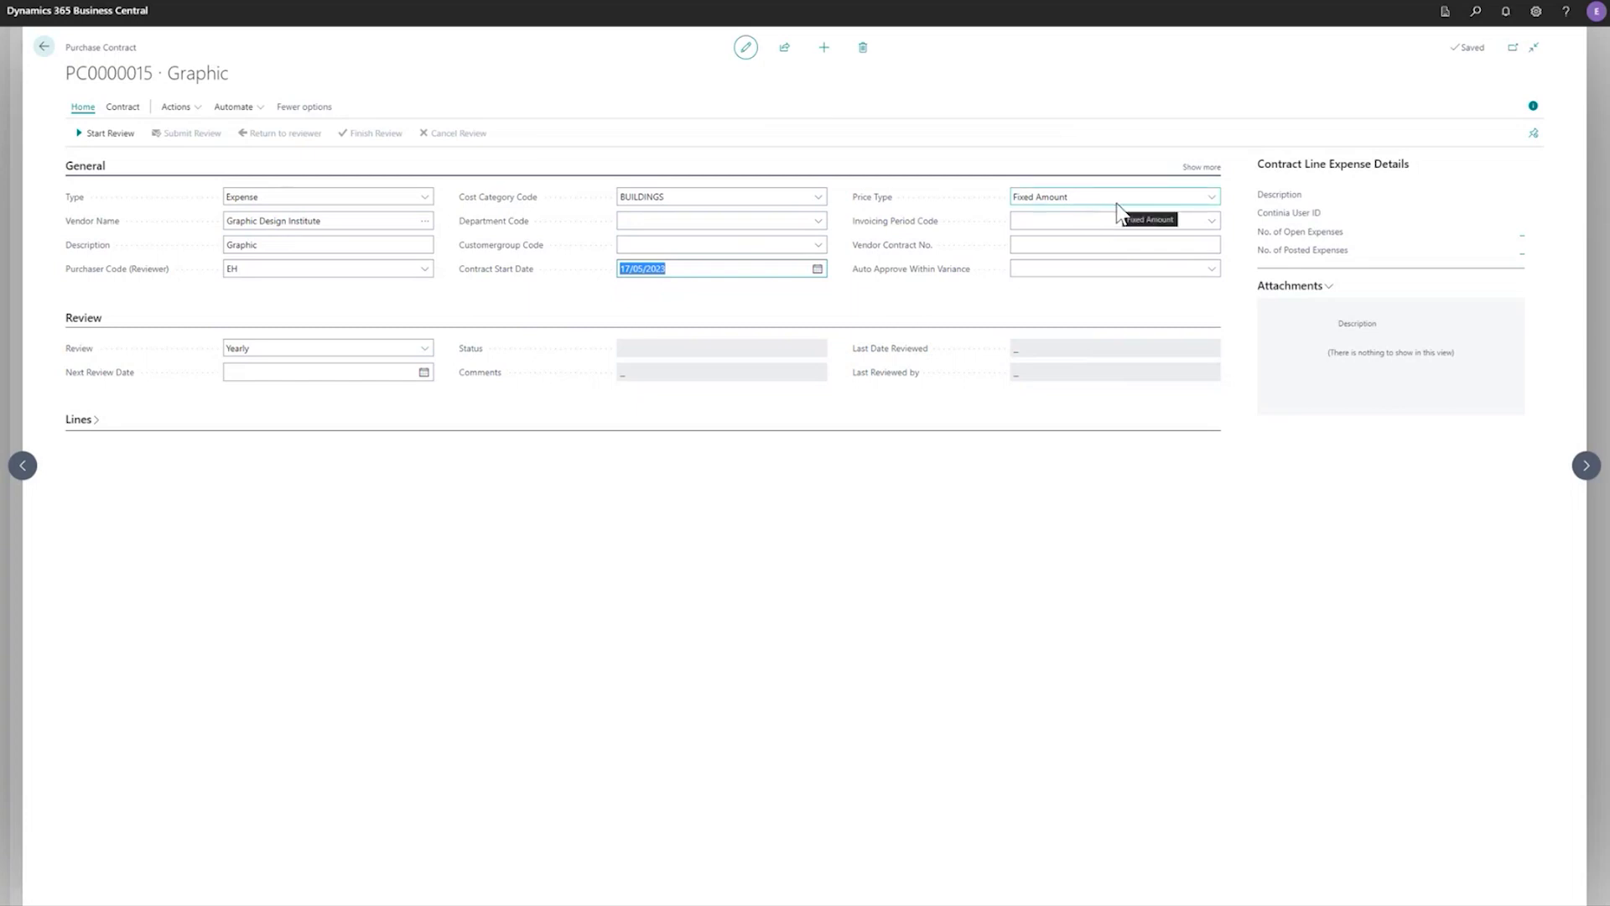
Set invoicing period MONTH, vendor contract no. GDI2023 and Auto Approve Within Variance to Yes
click(1209, 223)
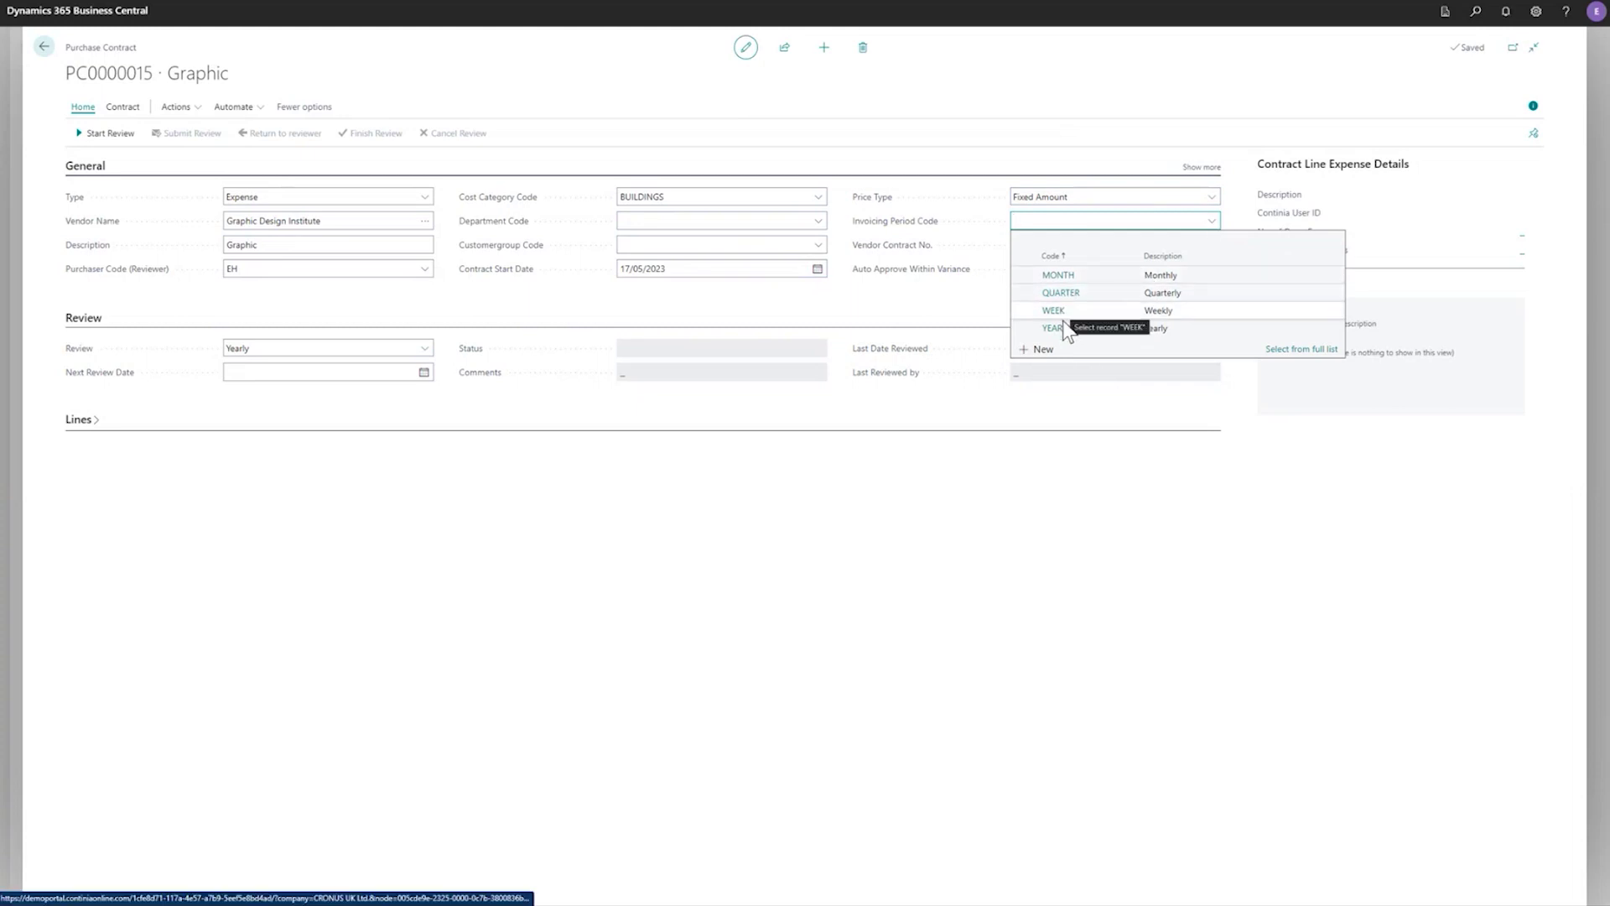
click(1060, 276)
click(1133, 247)
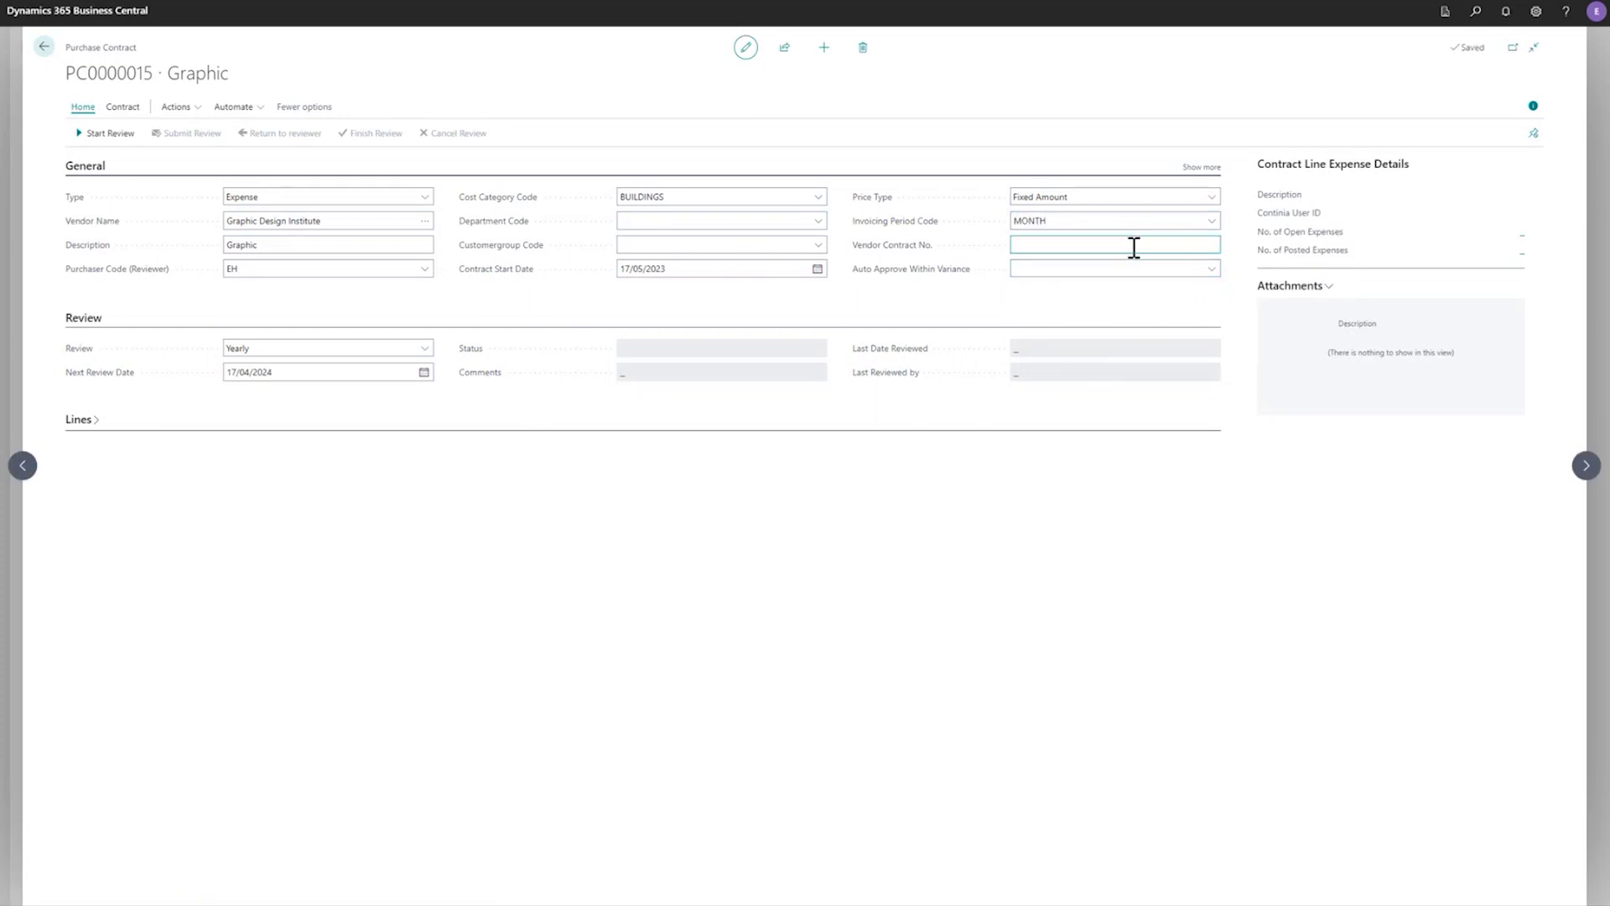
text(GDI2023)
click(1211, 268)
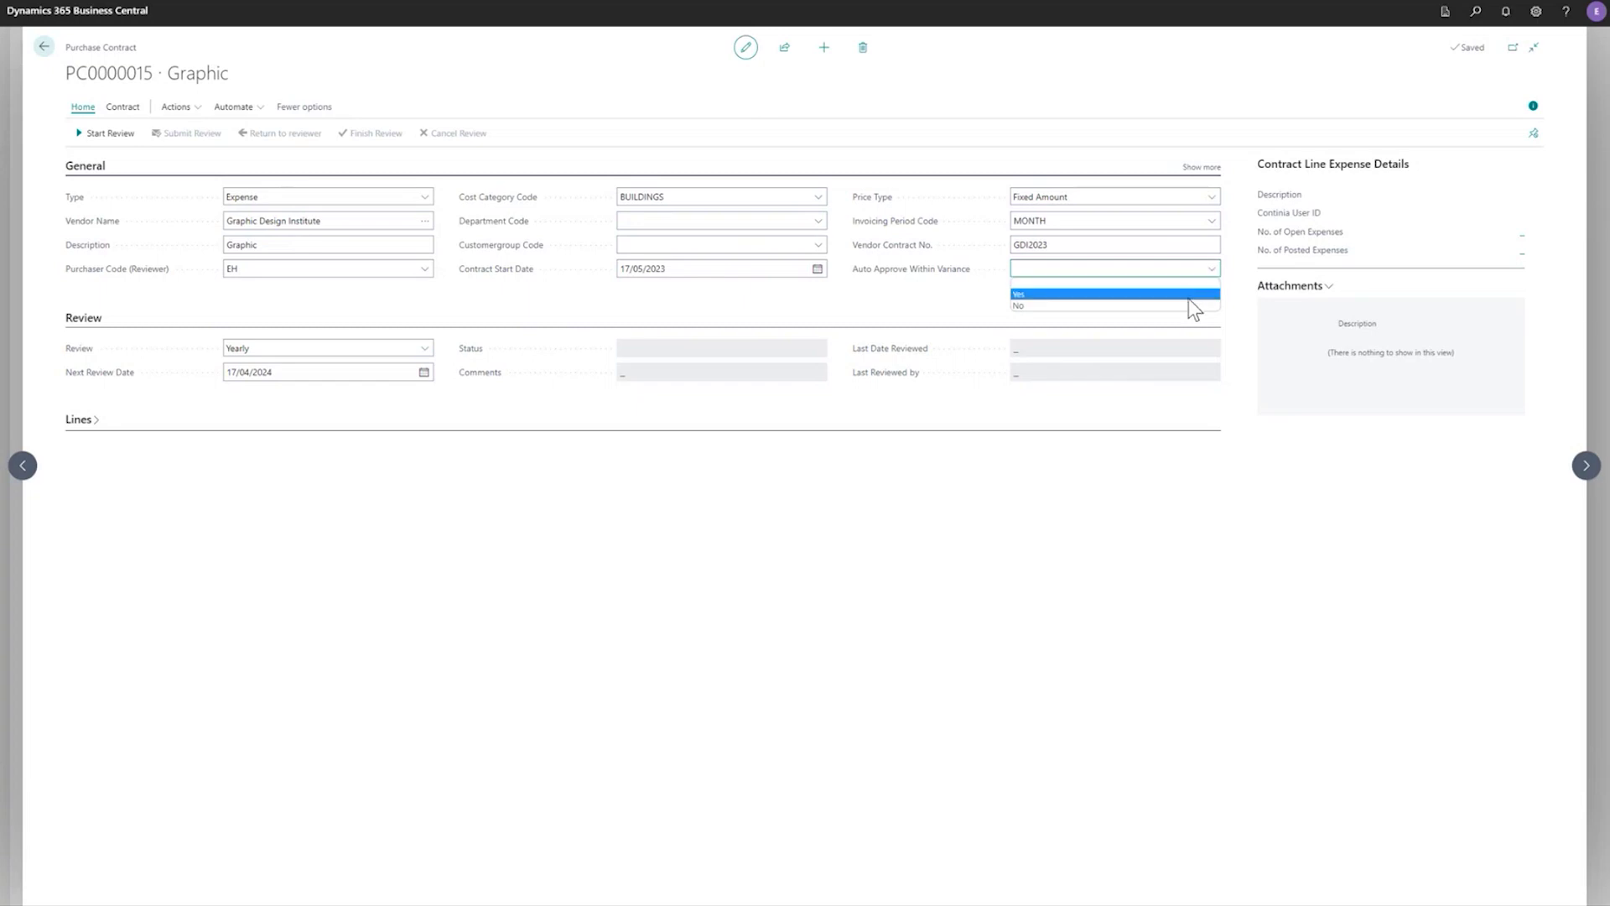
click(1189, 295)
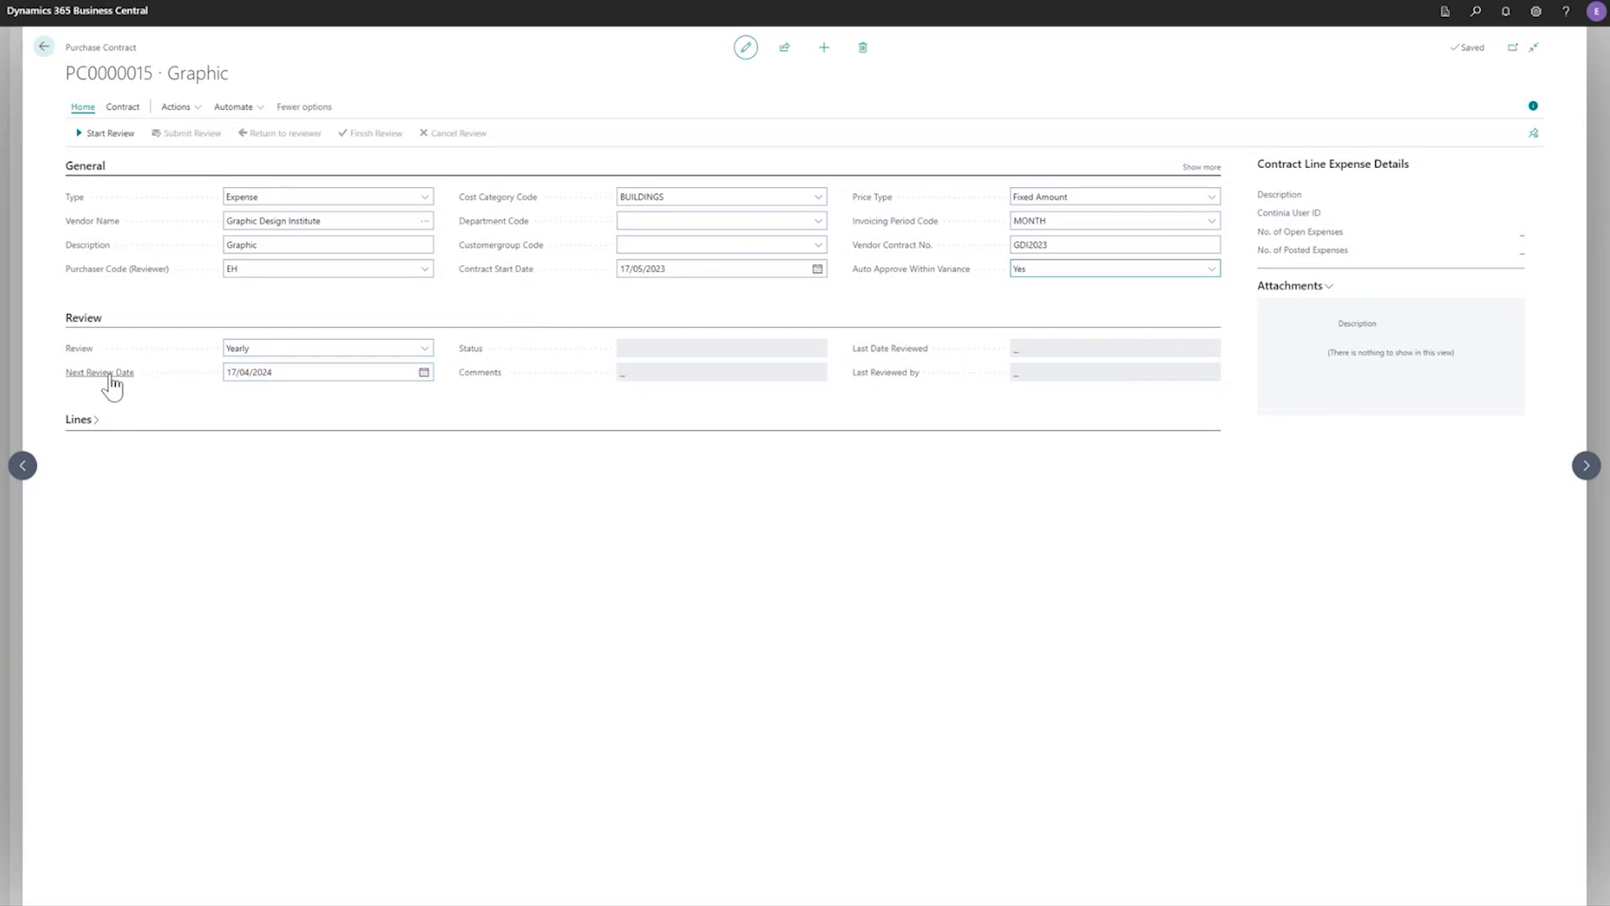
mouse_move(110, 377)
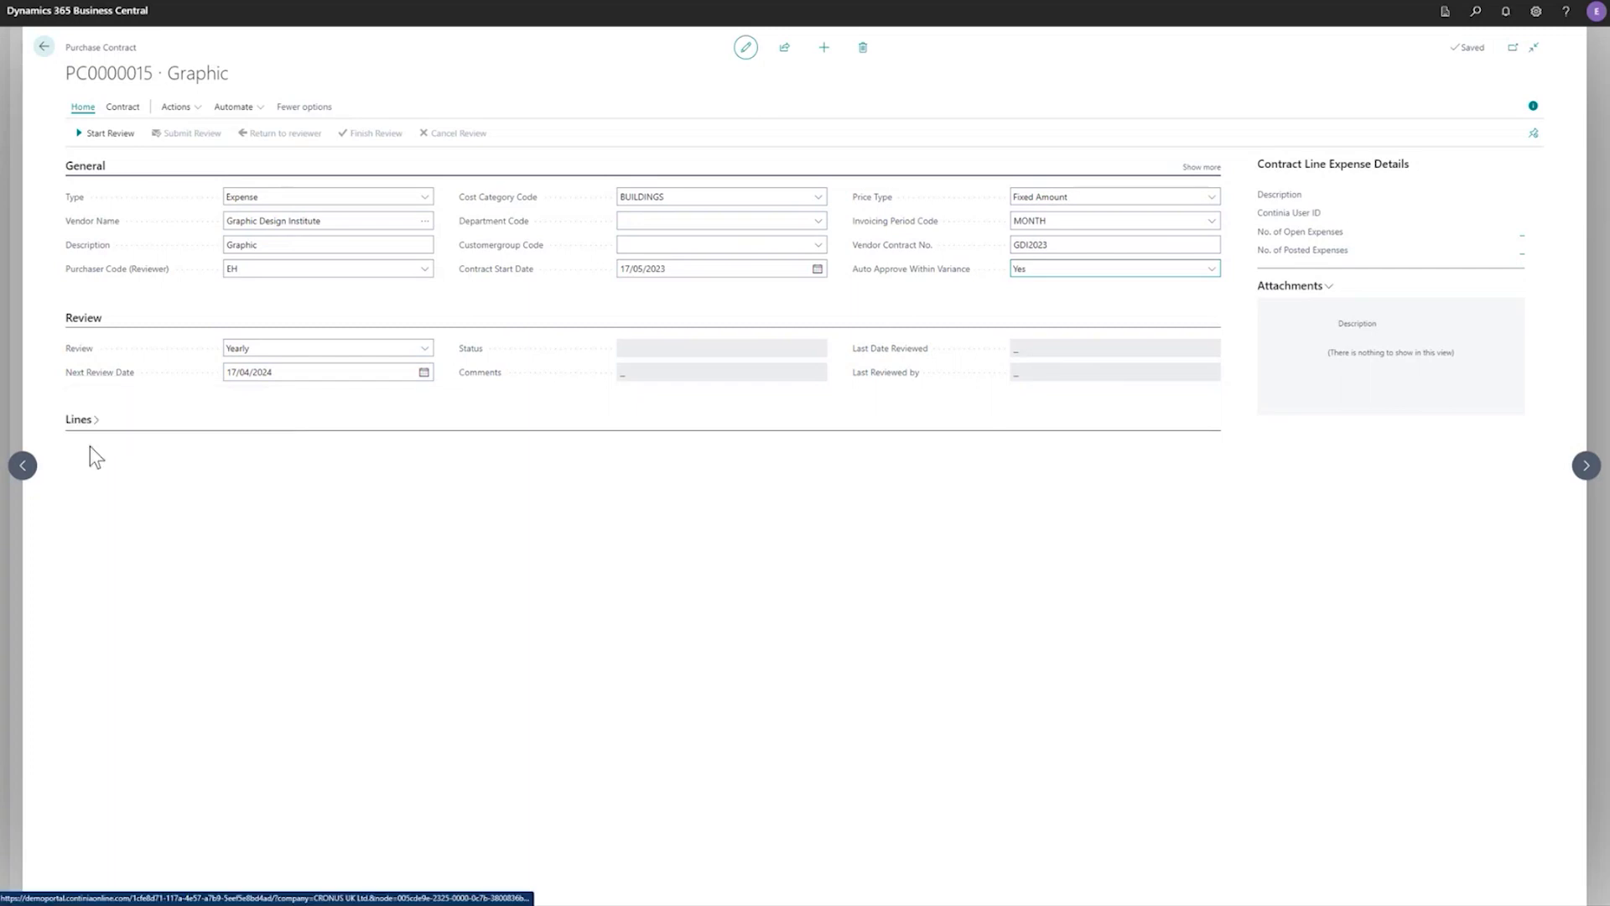
Add a PC0000015 contract line starting 01/01/2023, quantity 1, unit cost 250.00
click(80, 419)
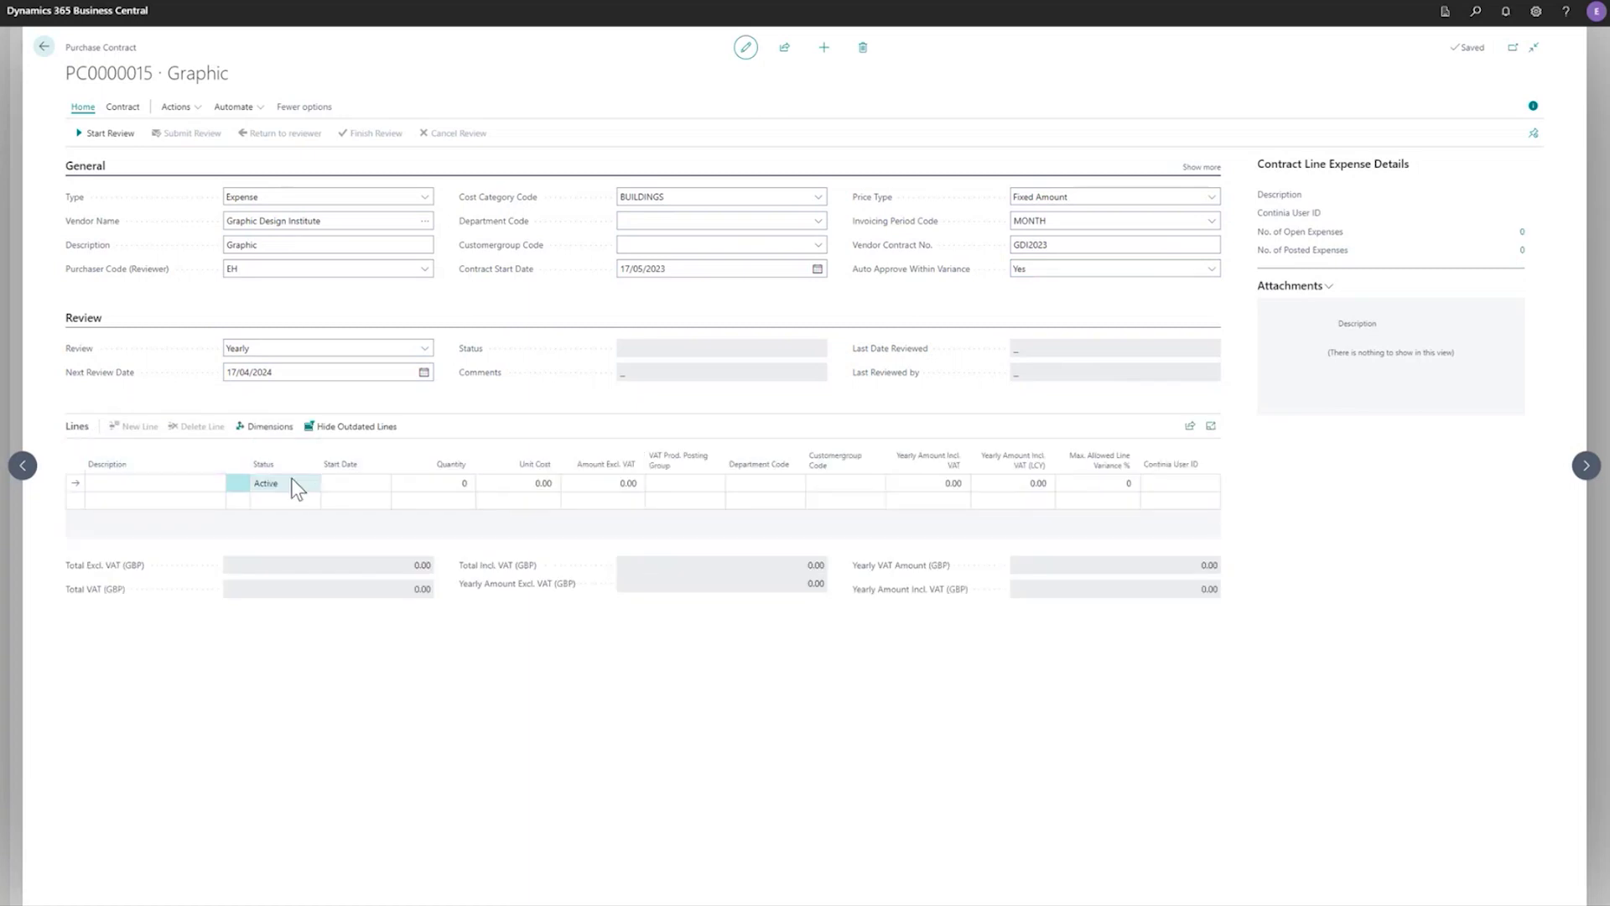
click(357, 483)
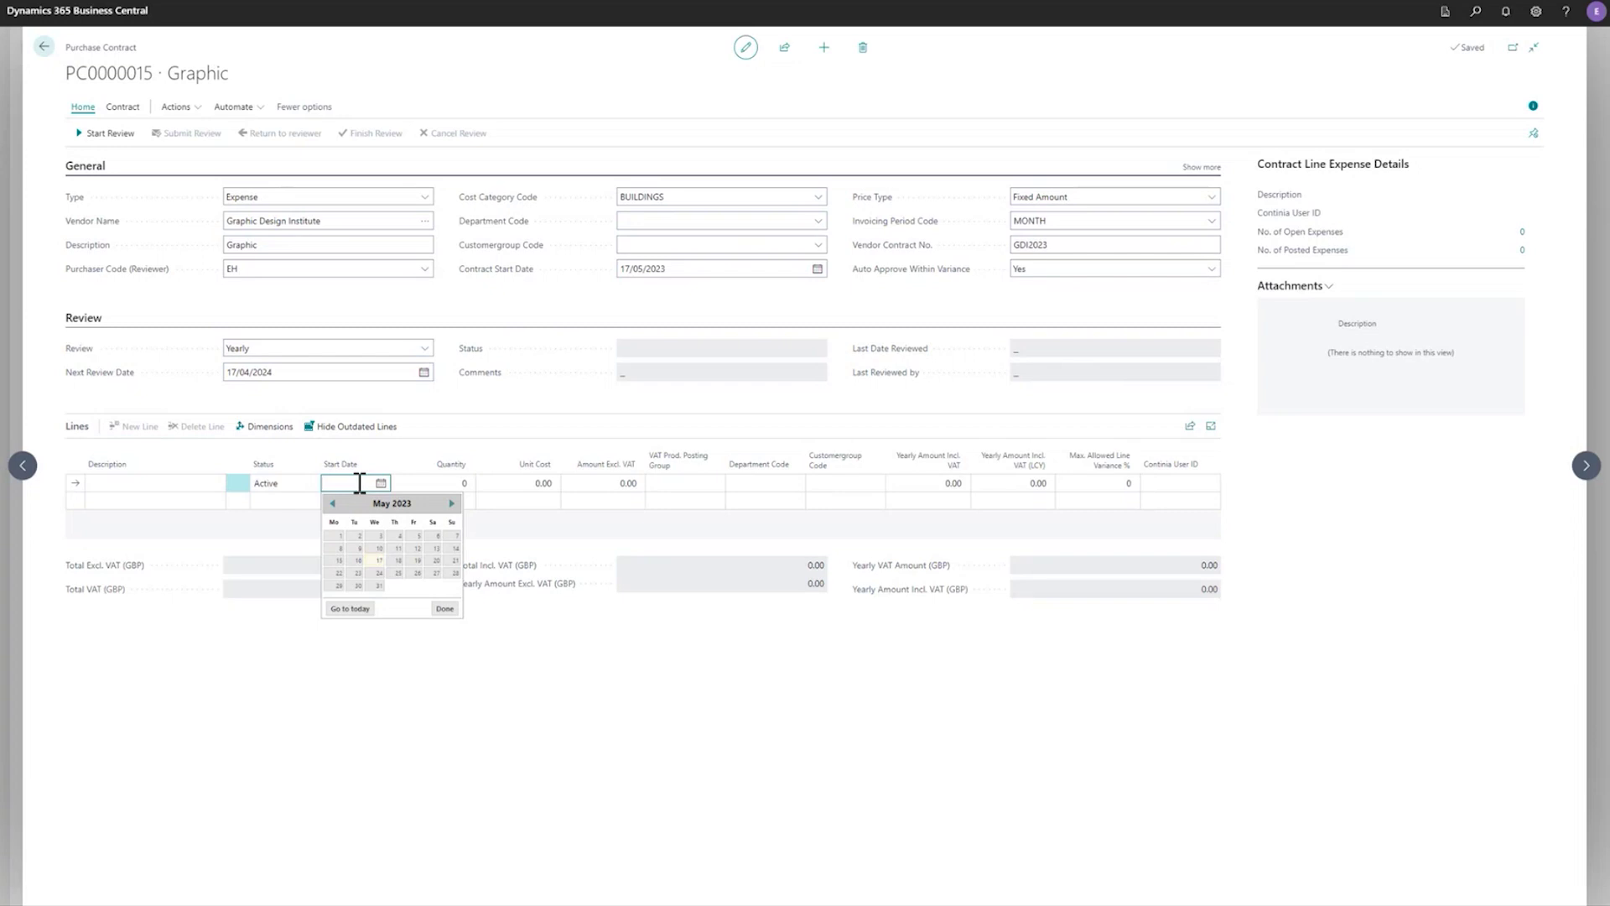
text(17052023)
key(Tab)
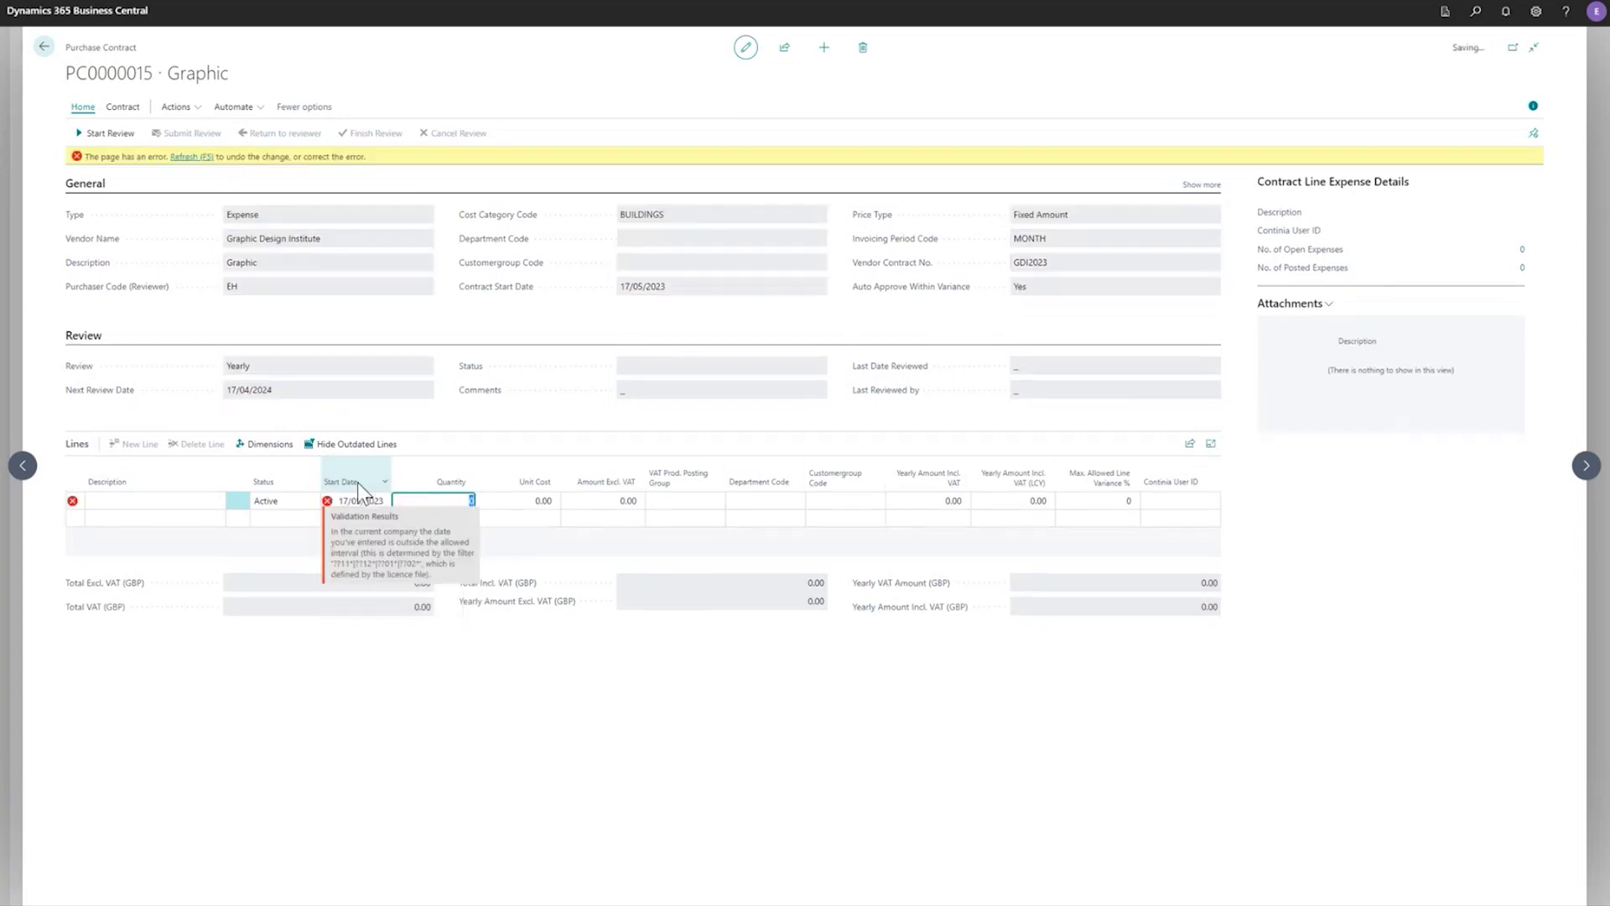
text(10122023)
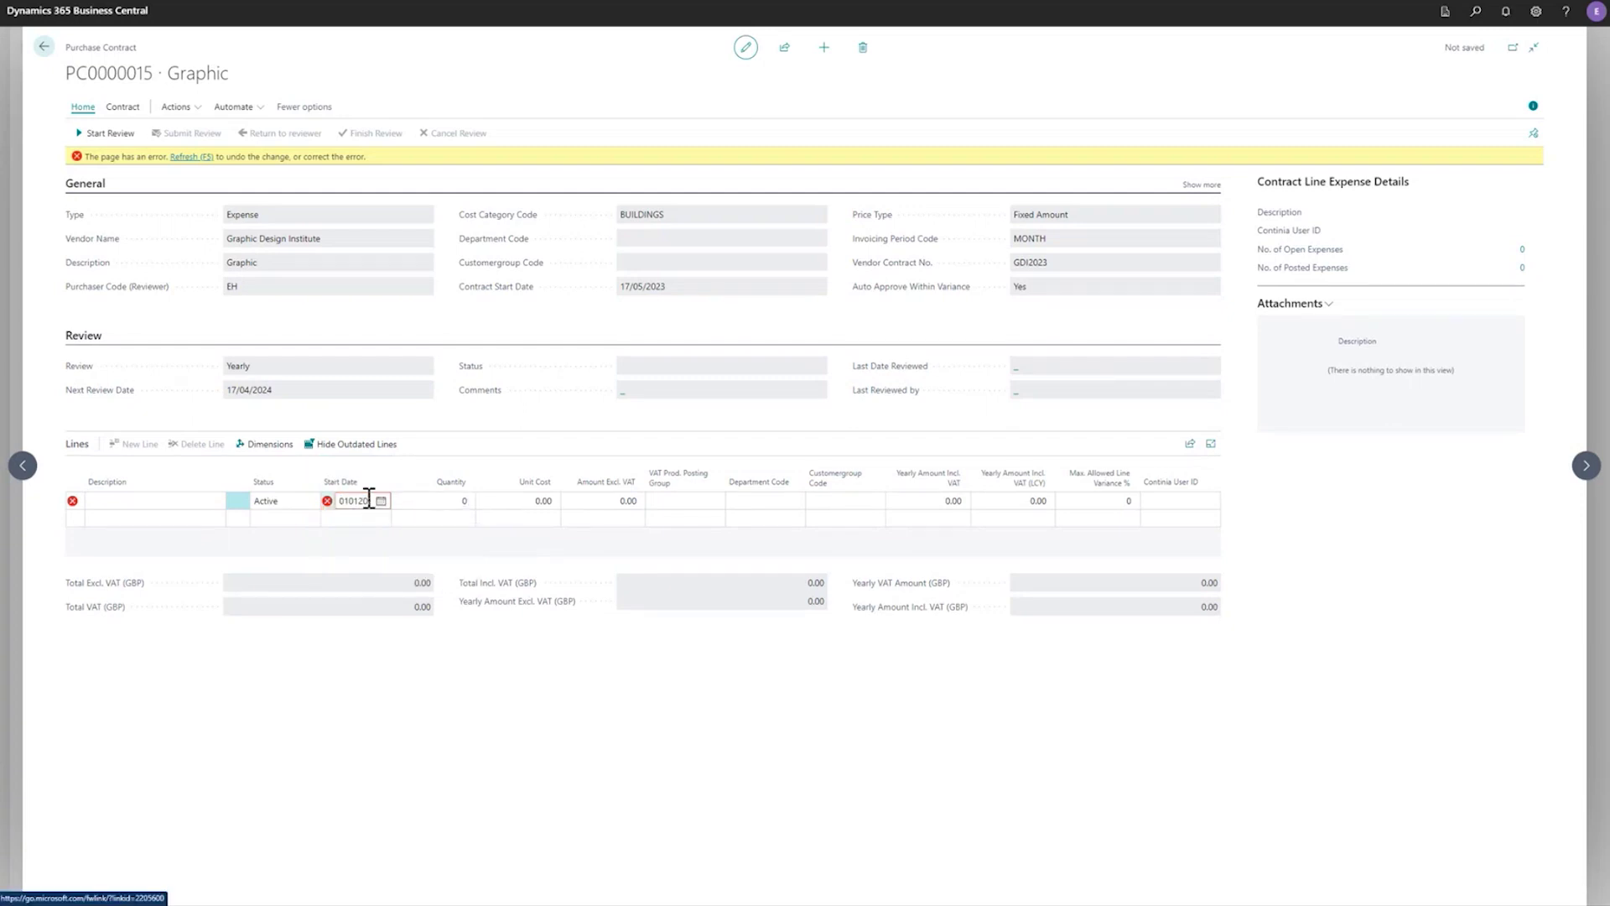
click(461, 502)
text(1)
click(520, 485)
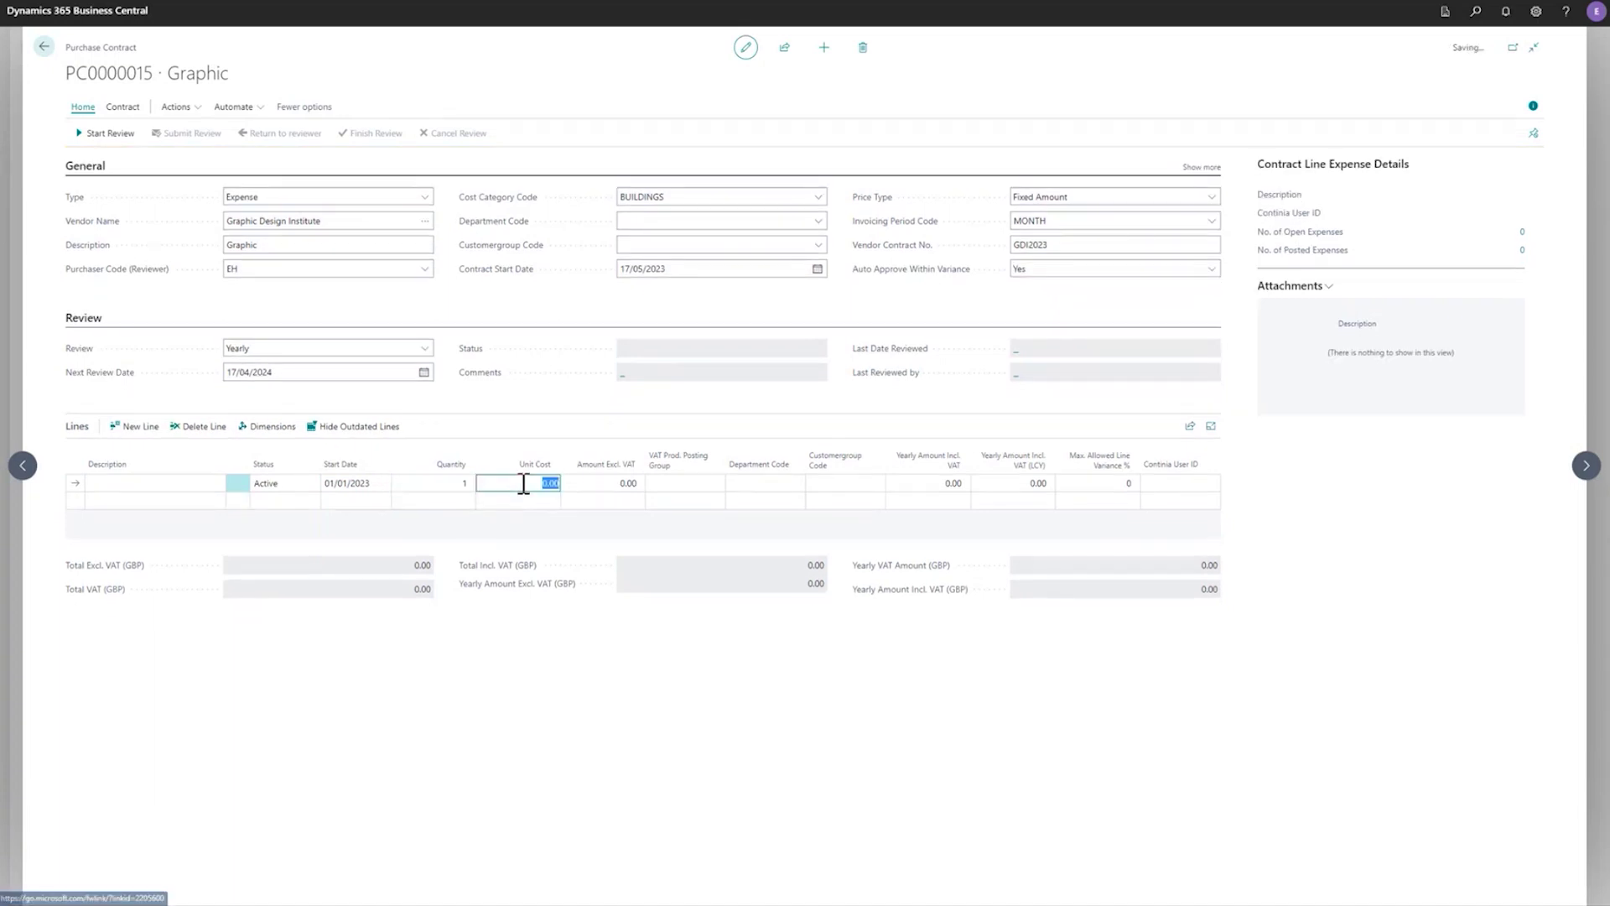
text(25)
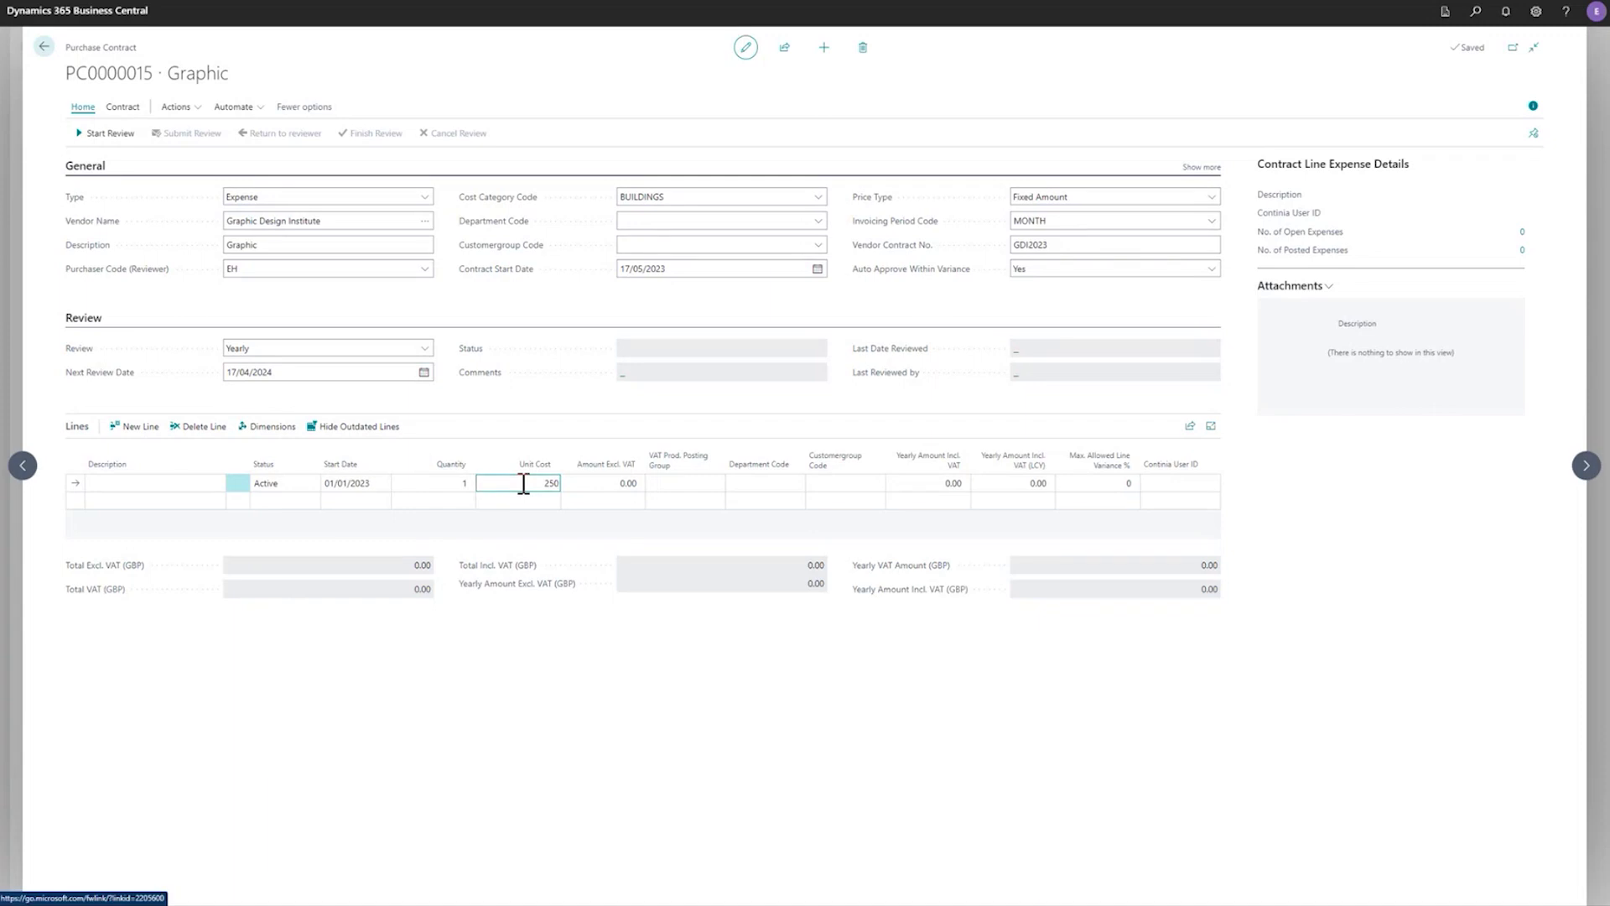
text(0)
key(Tab)
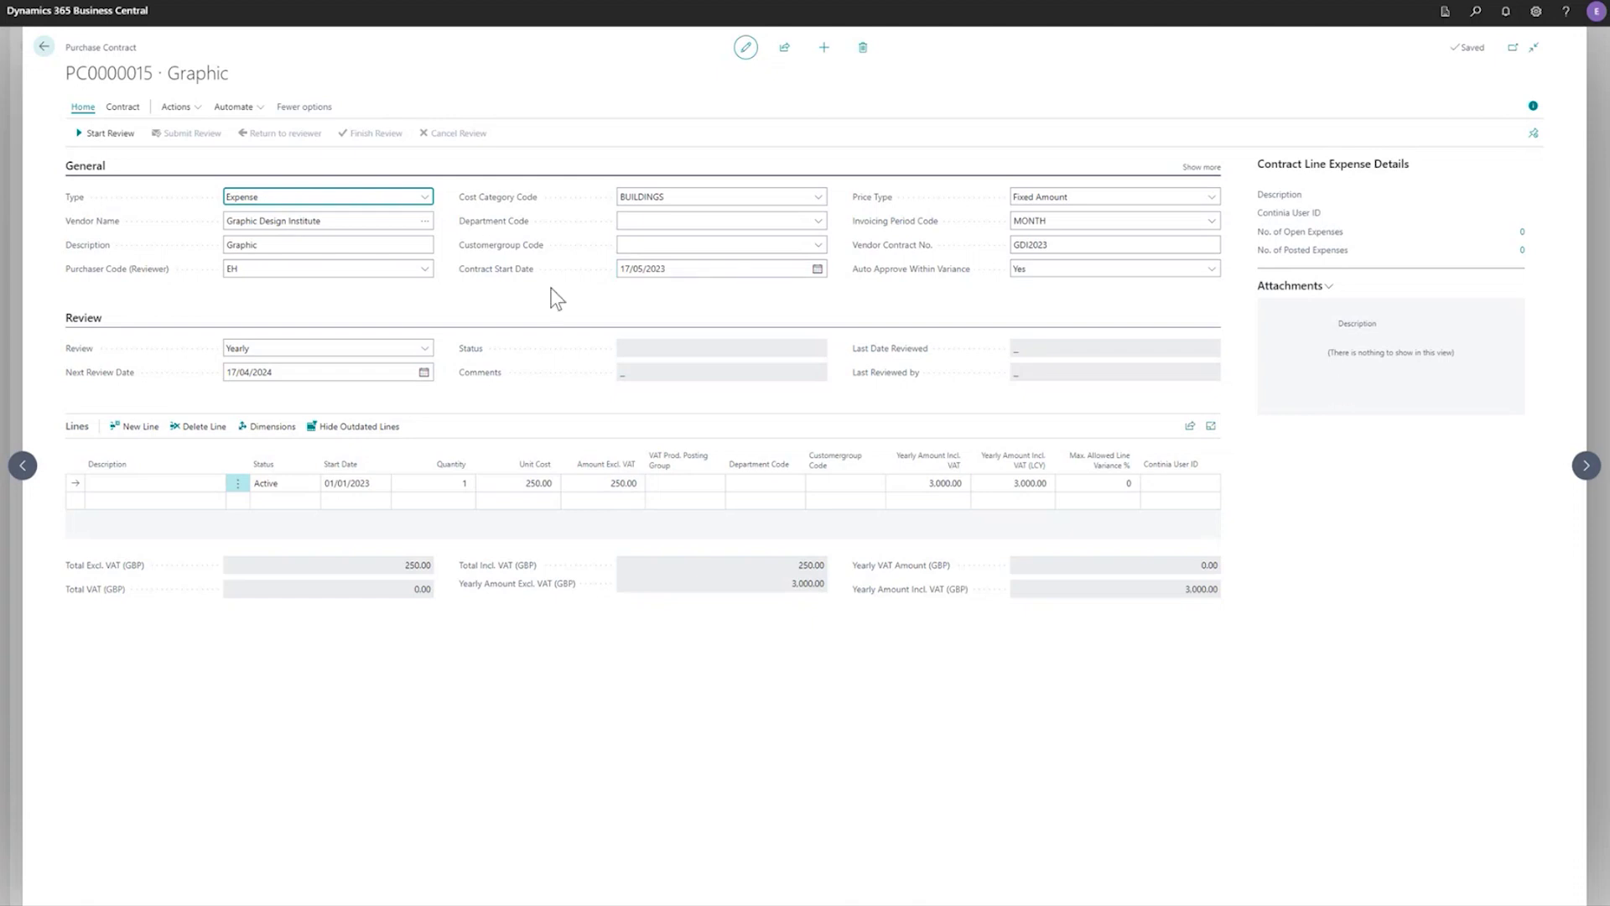
Go back to the Role Center, open Expenses, and open the Apple Green Hills hardware expense
click(45, 52)
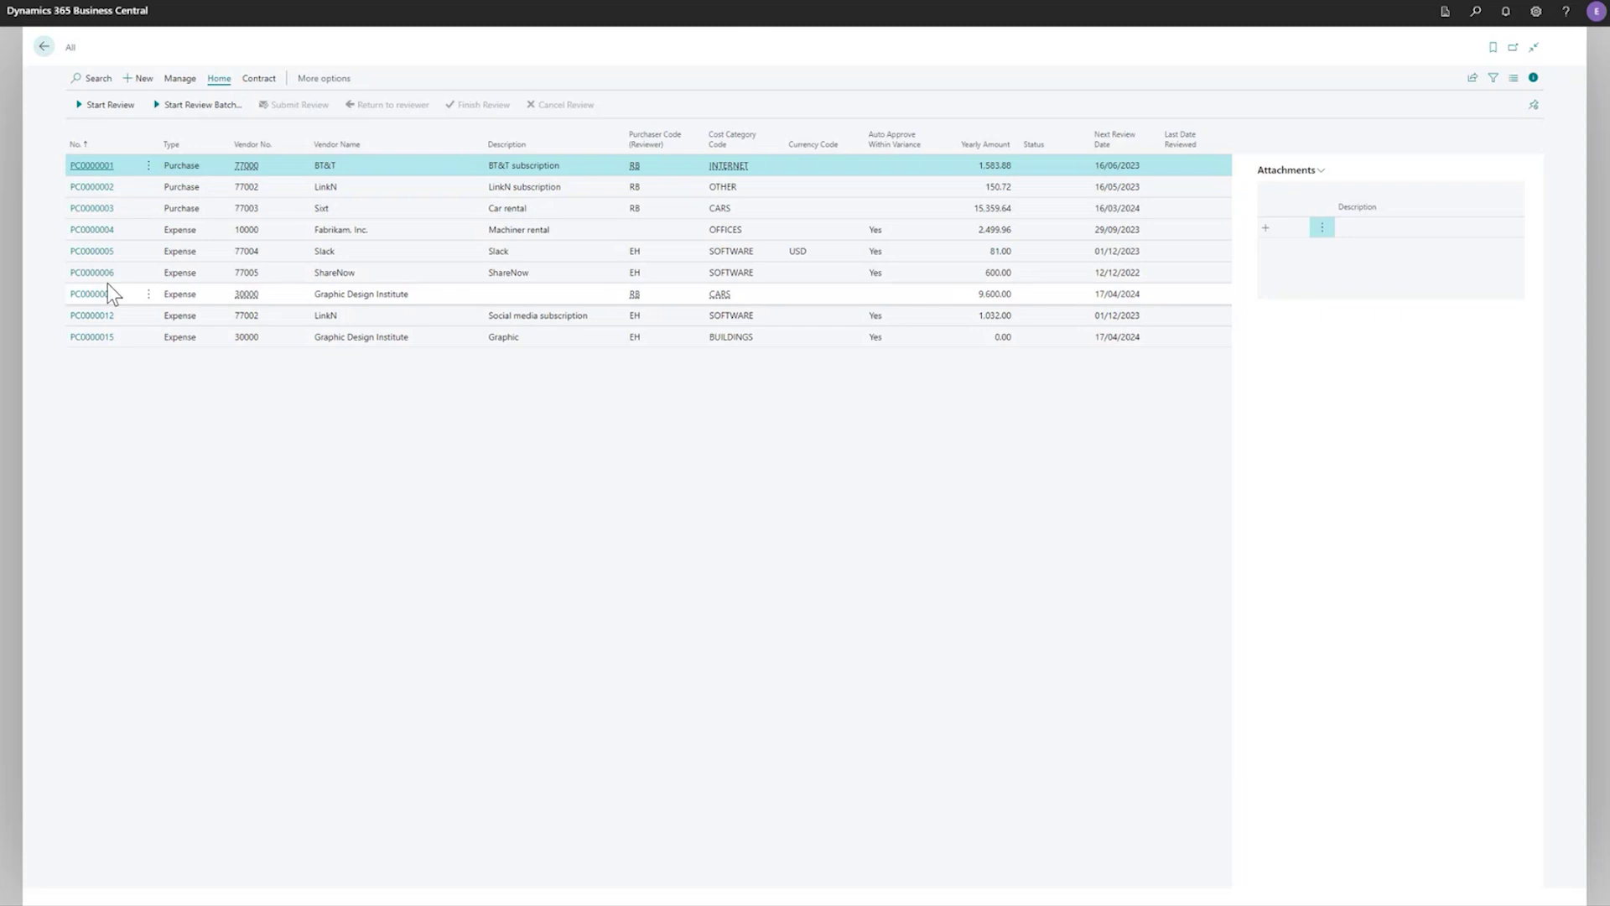
click(44, 49)
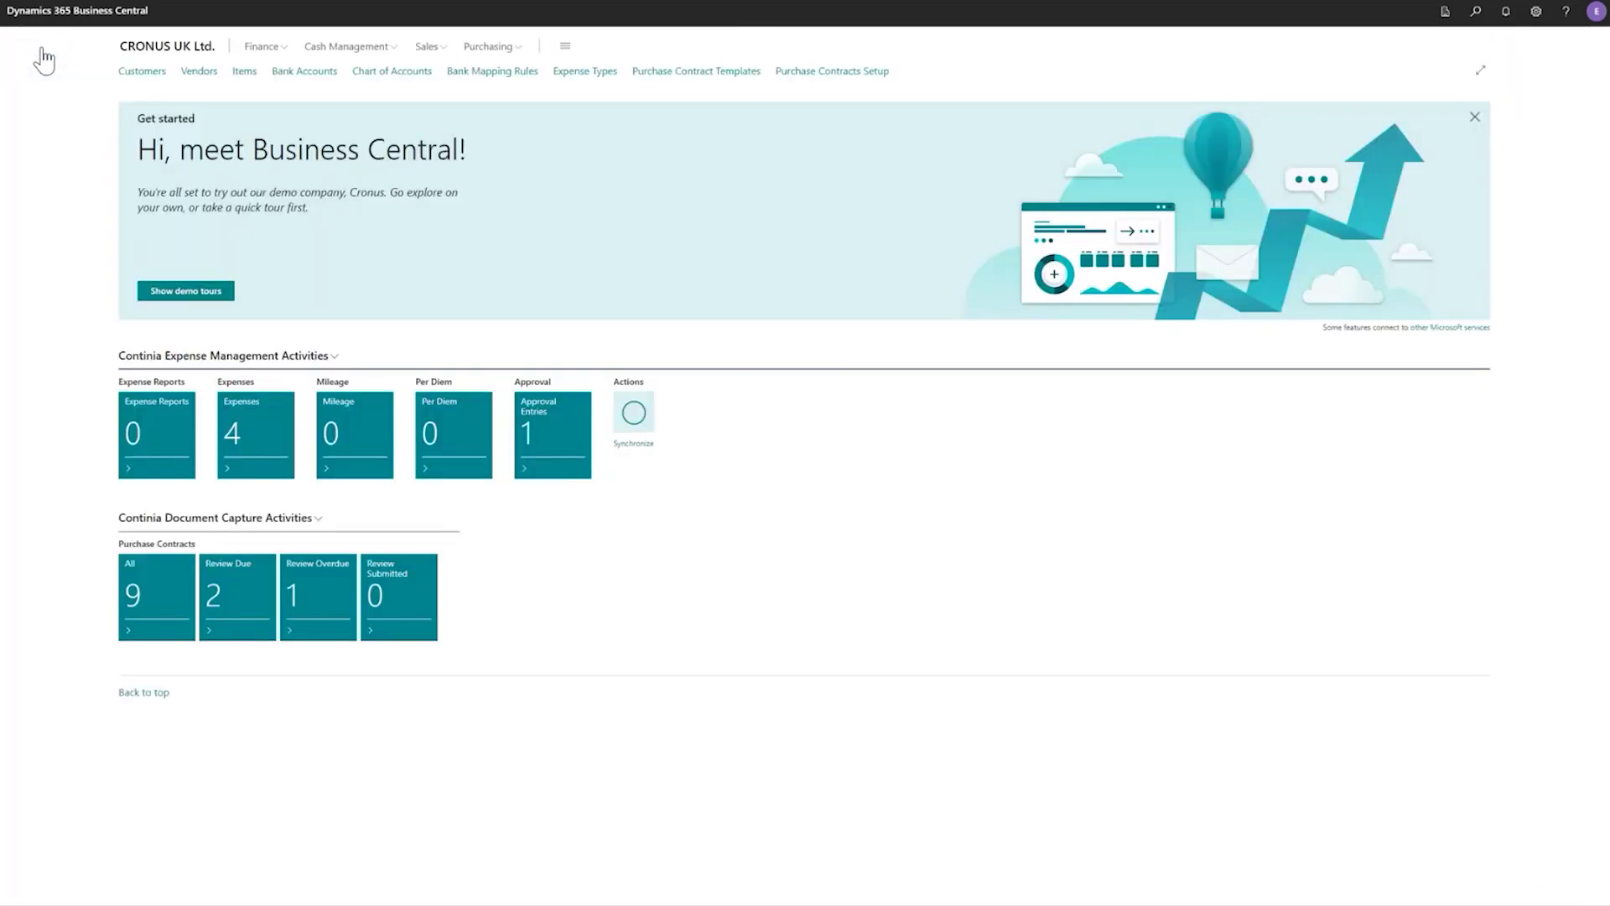
click(260, 445)
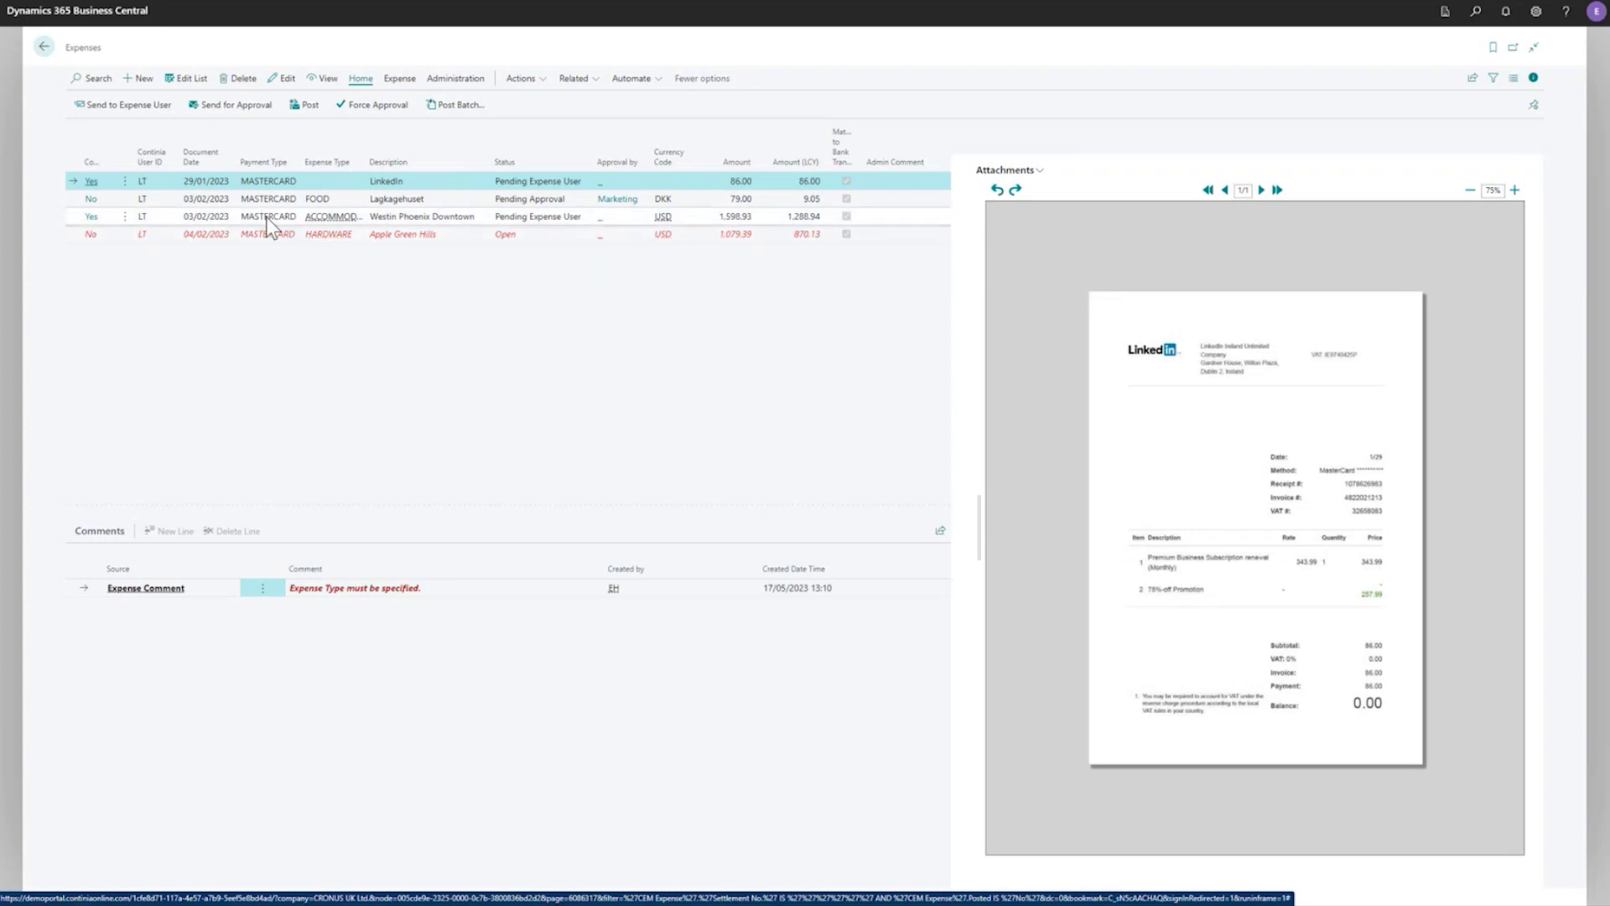
click(87, 239)
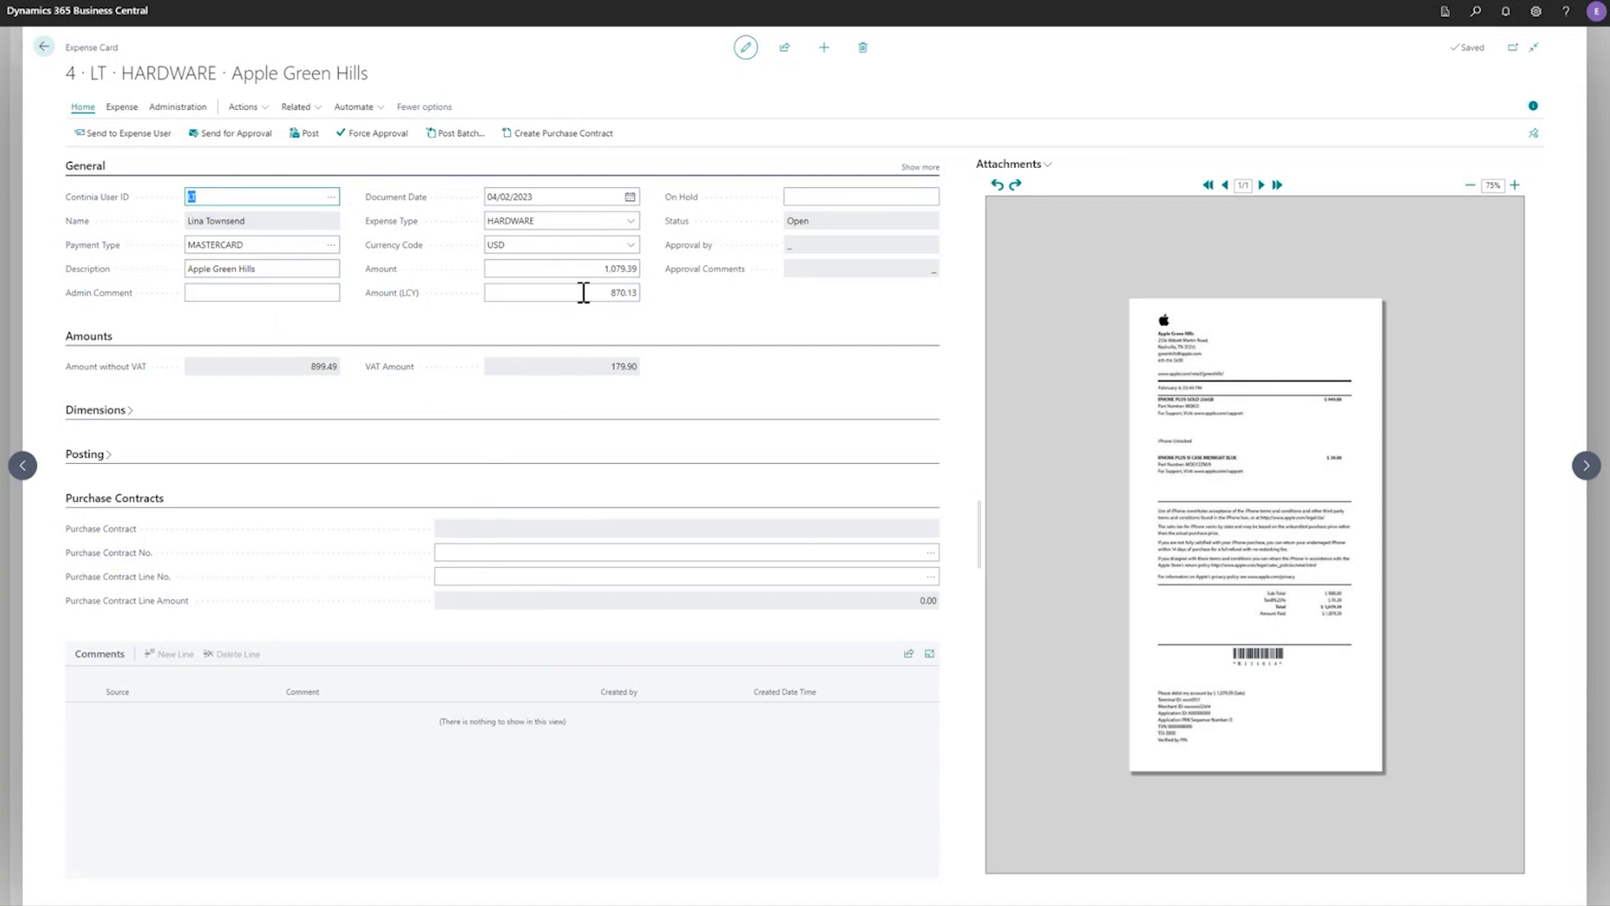
Create a contract from template 002 Apple mobile devices, vendor V00040 Apple, starting 01/01/2023
click(570, 141)
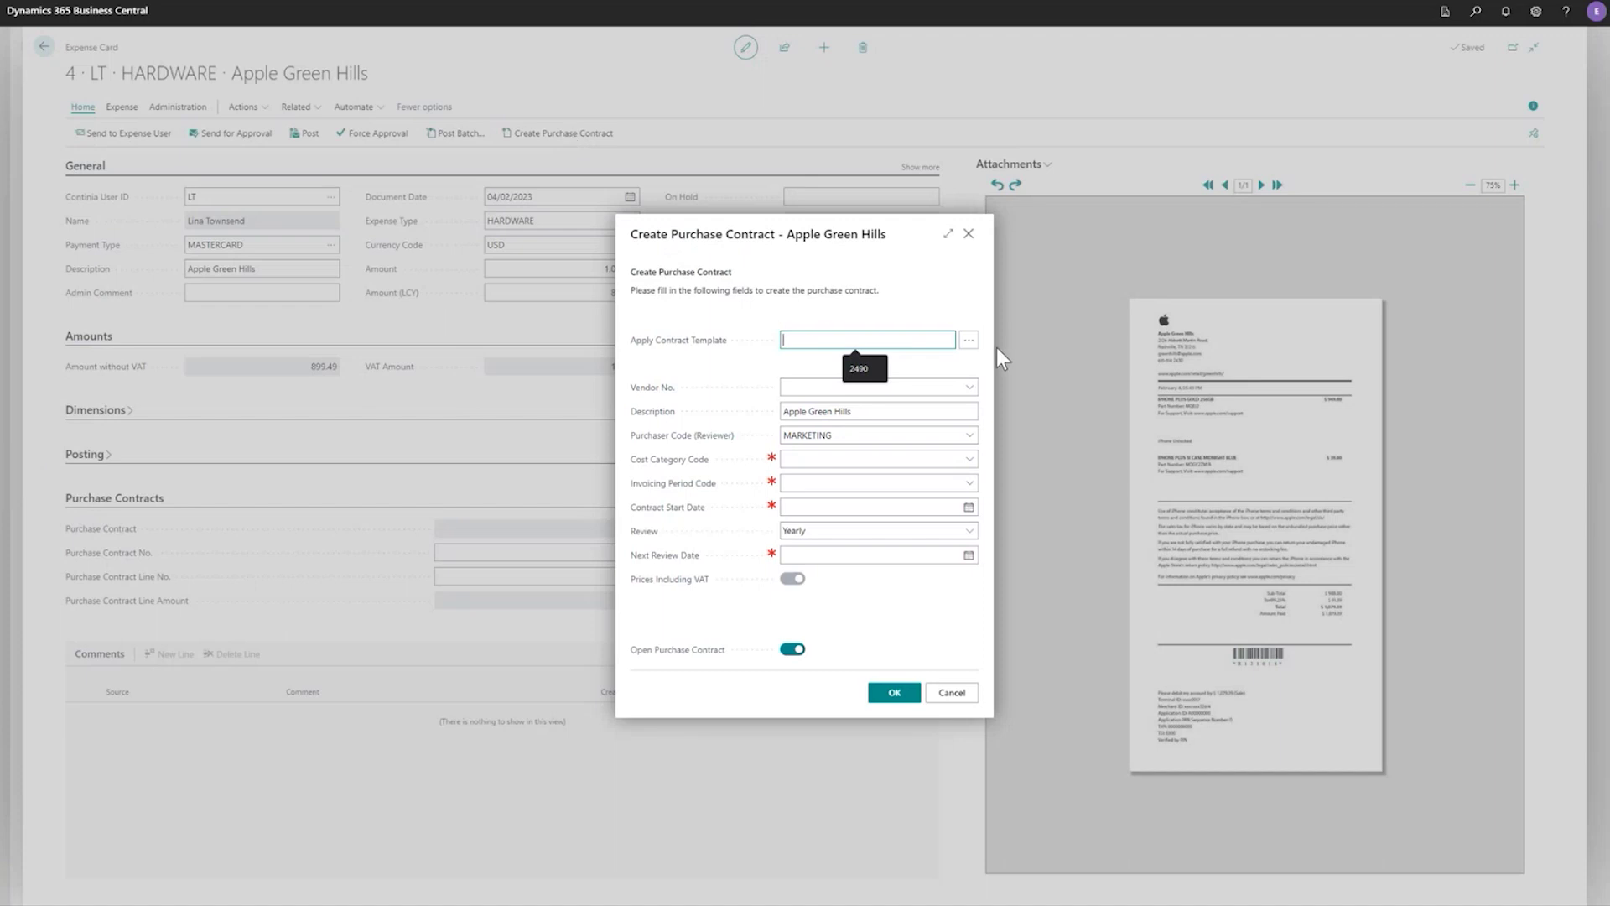
click(968, 341)
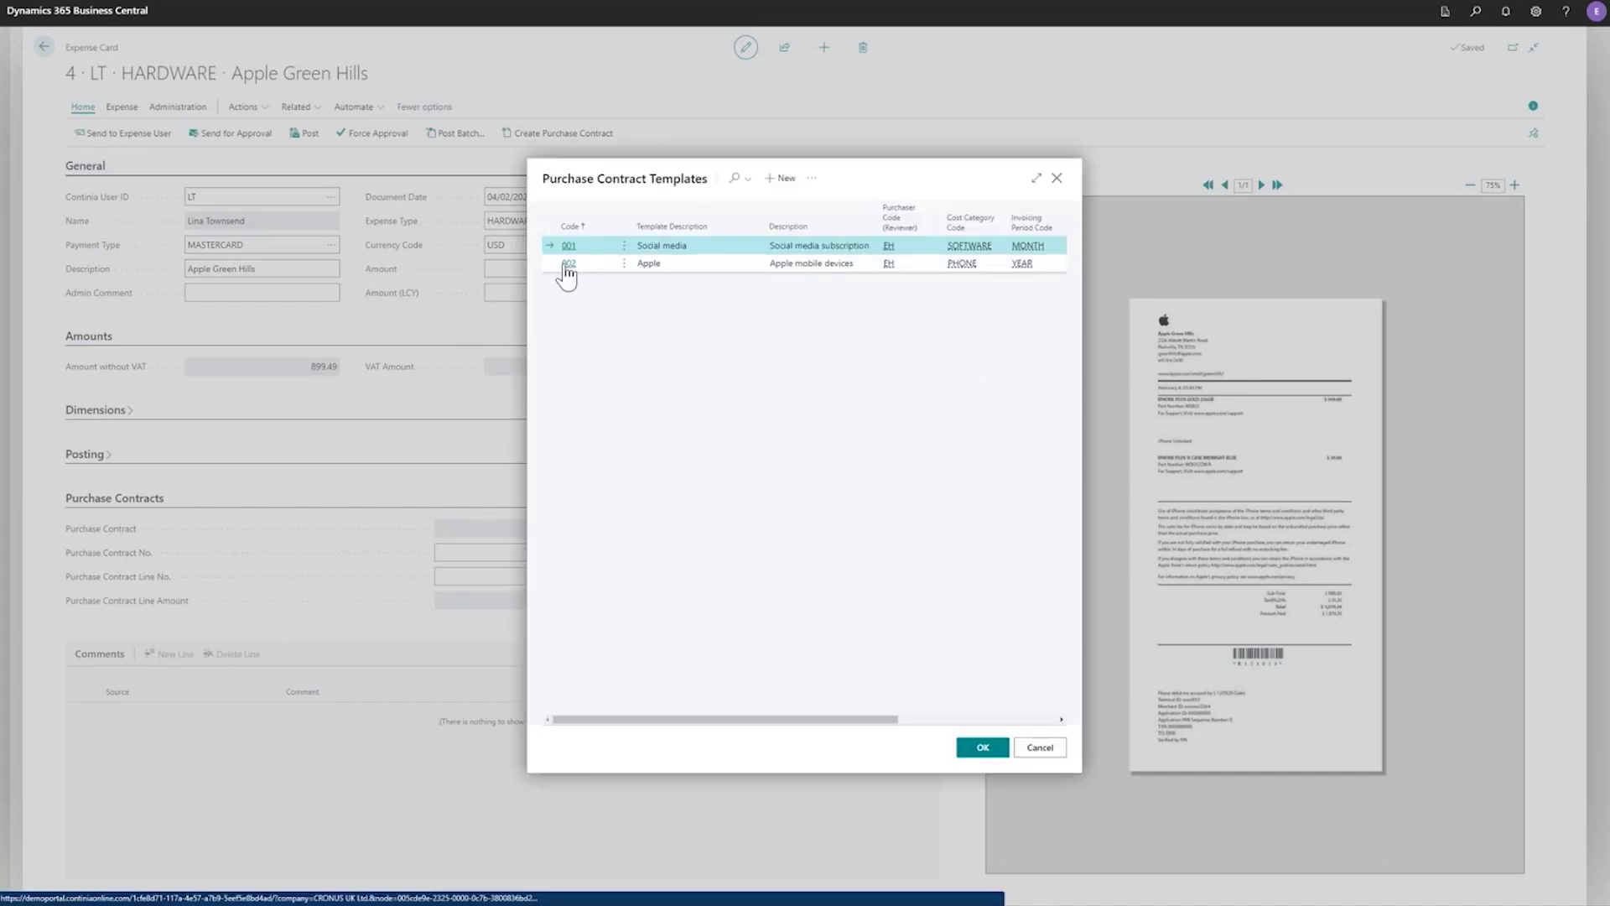
click(567, 267)
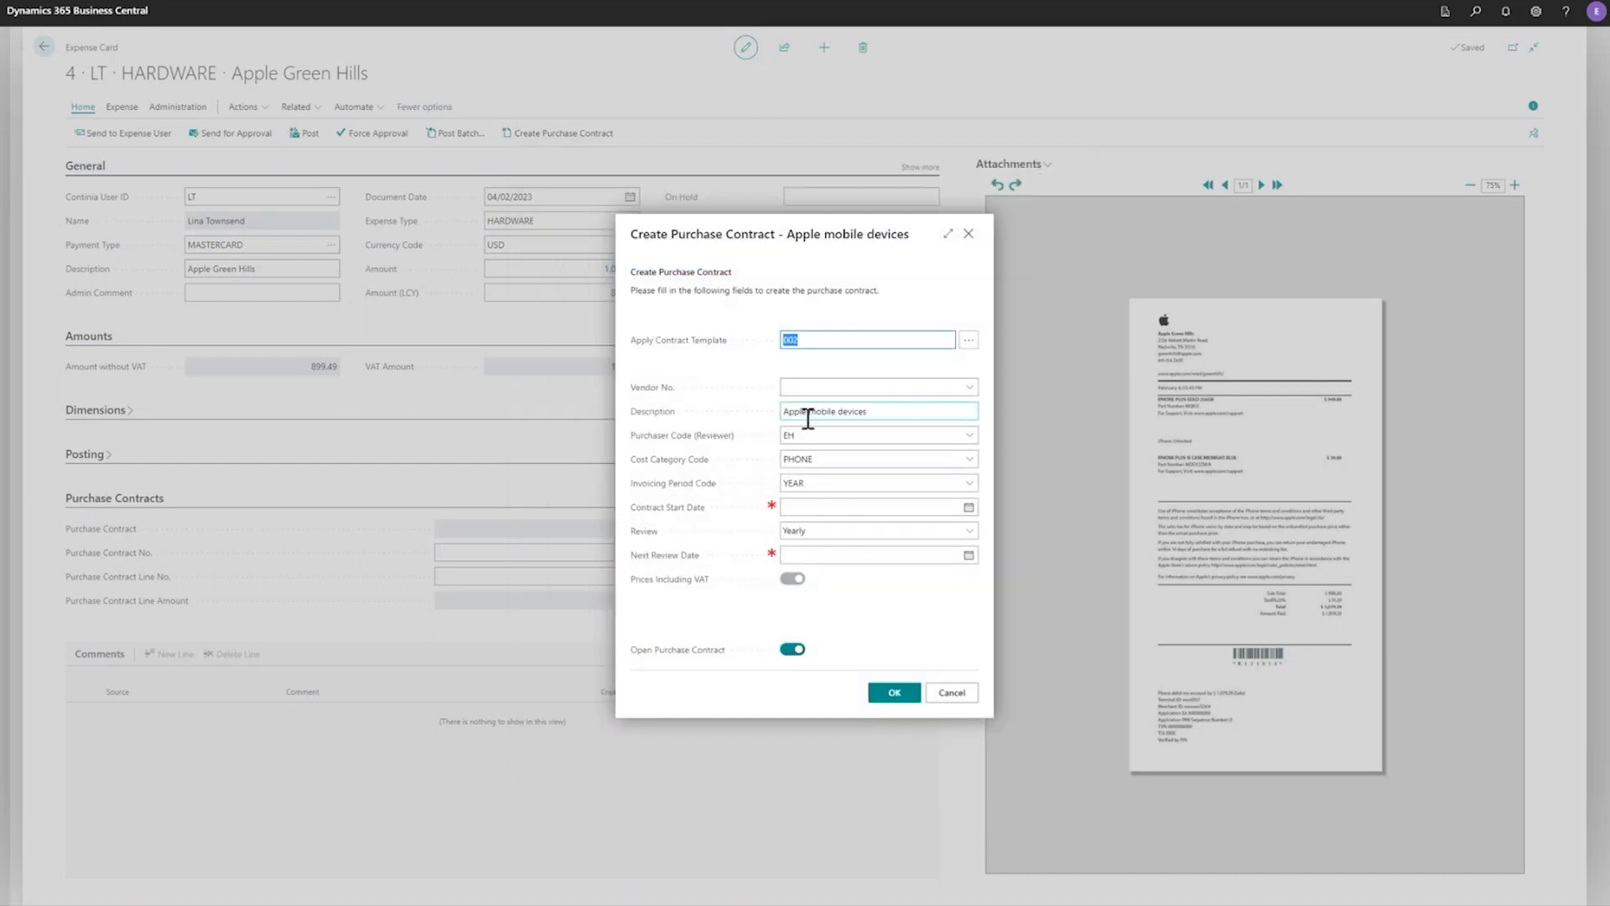
click(845, 388)
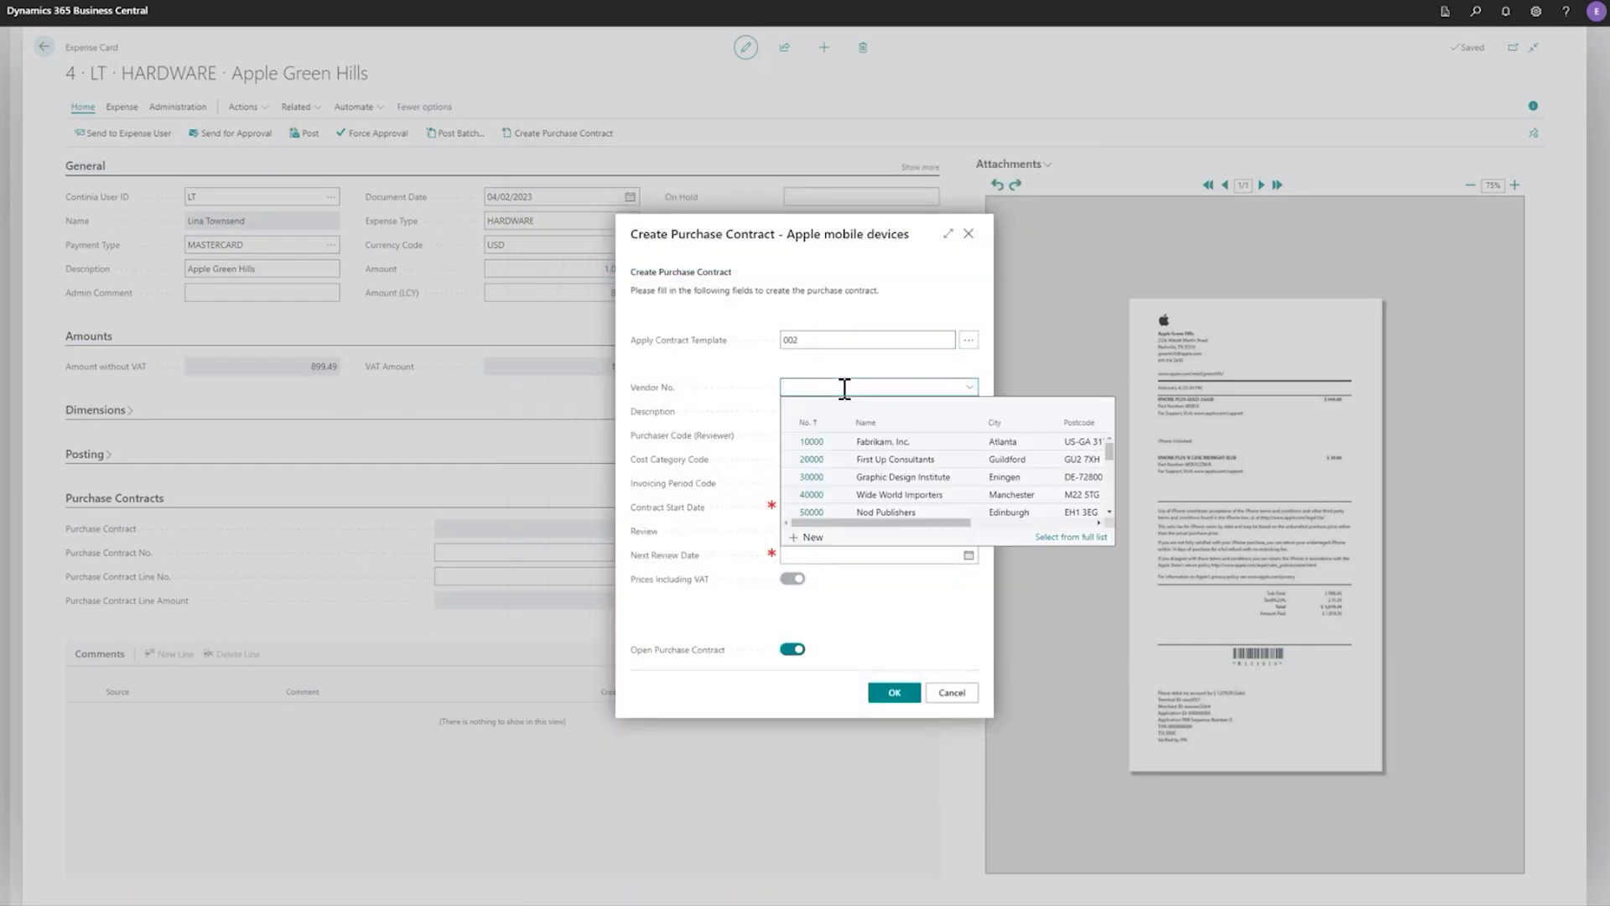
text(appl)
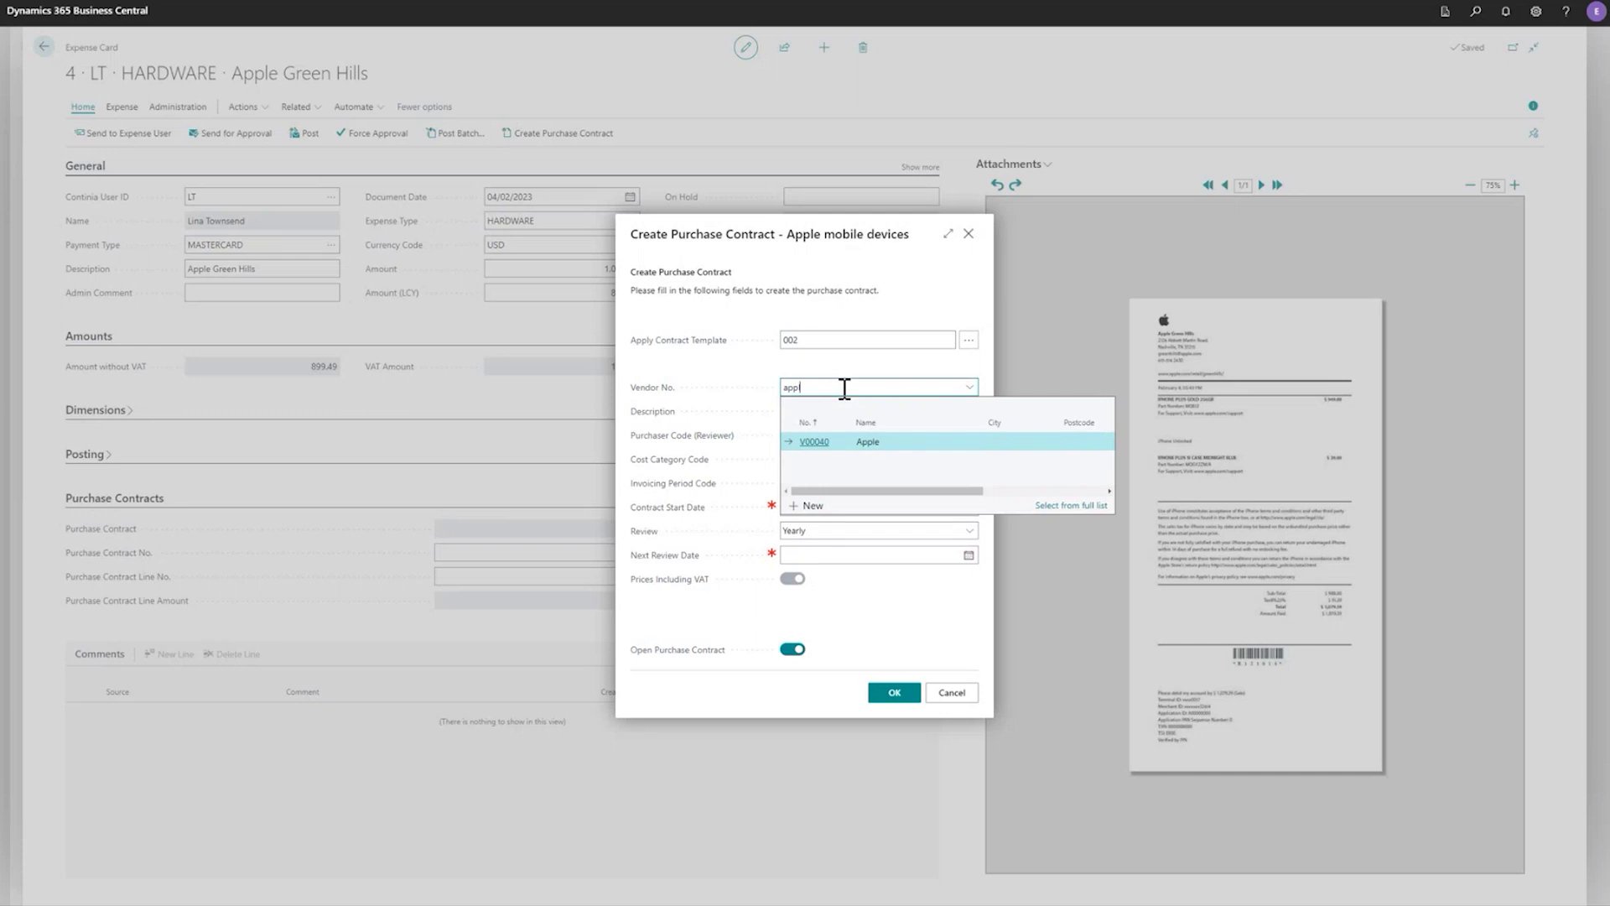
click(815, 445)
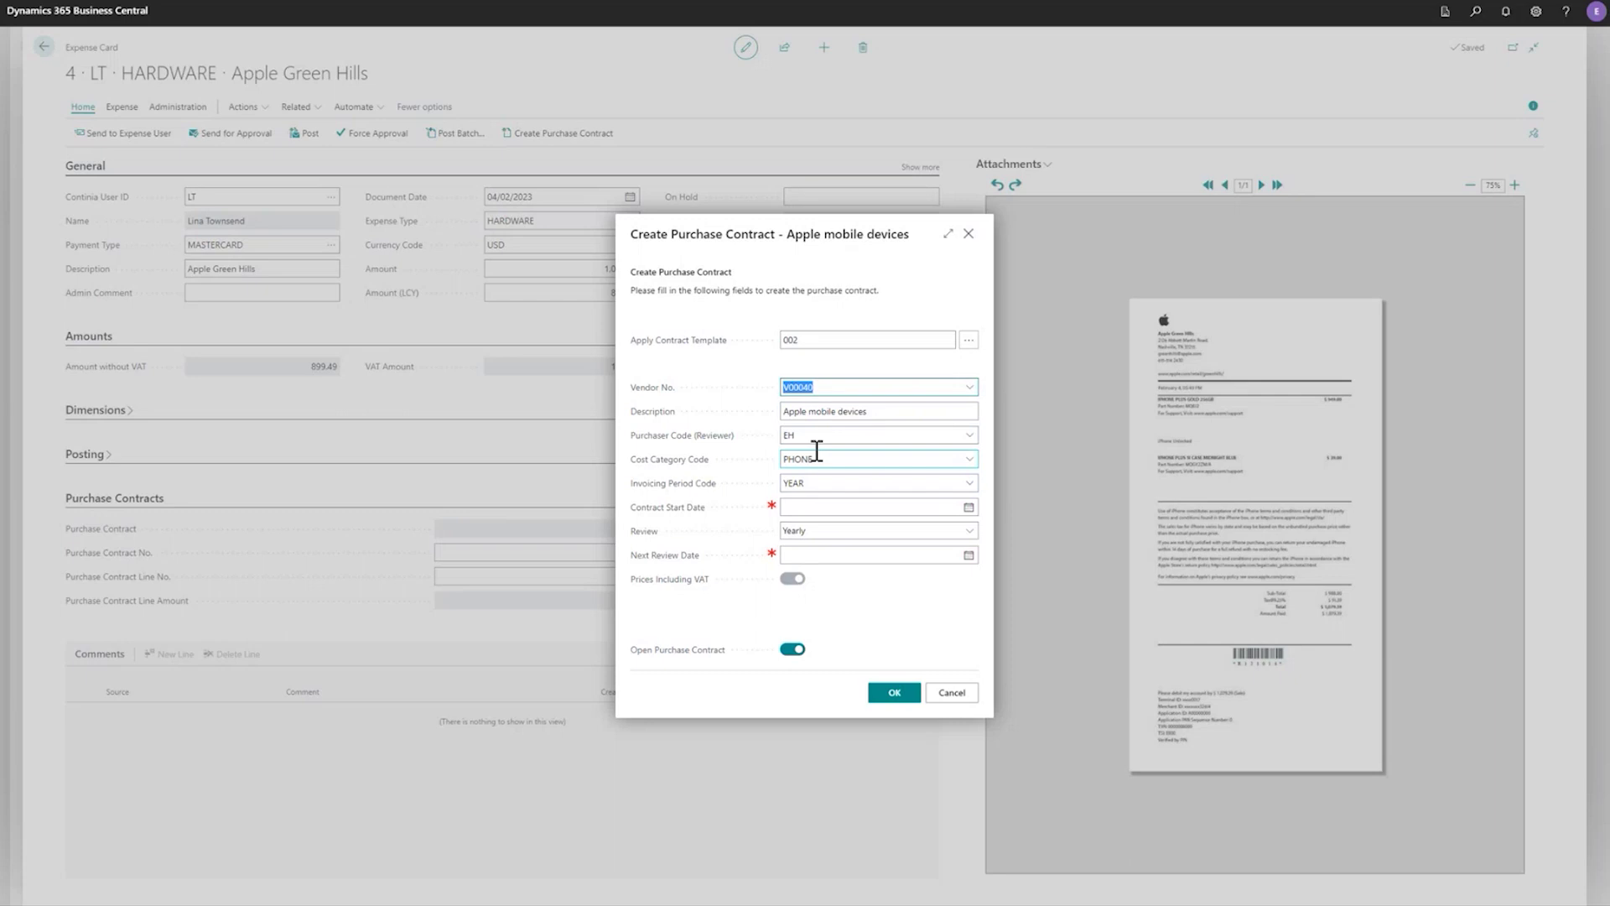
click(795, 507)
text(01/01)
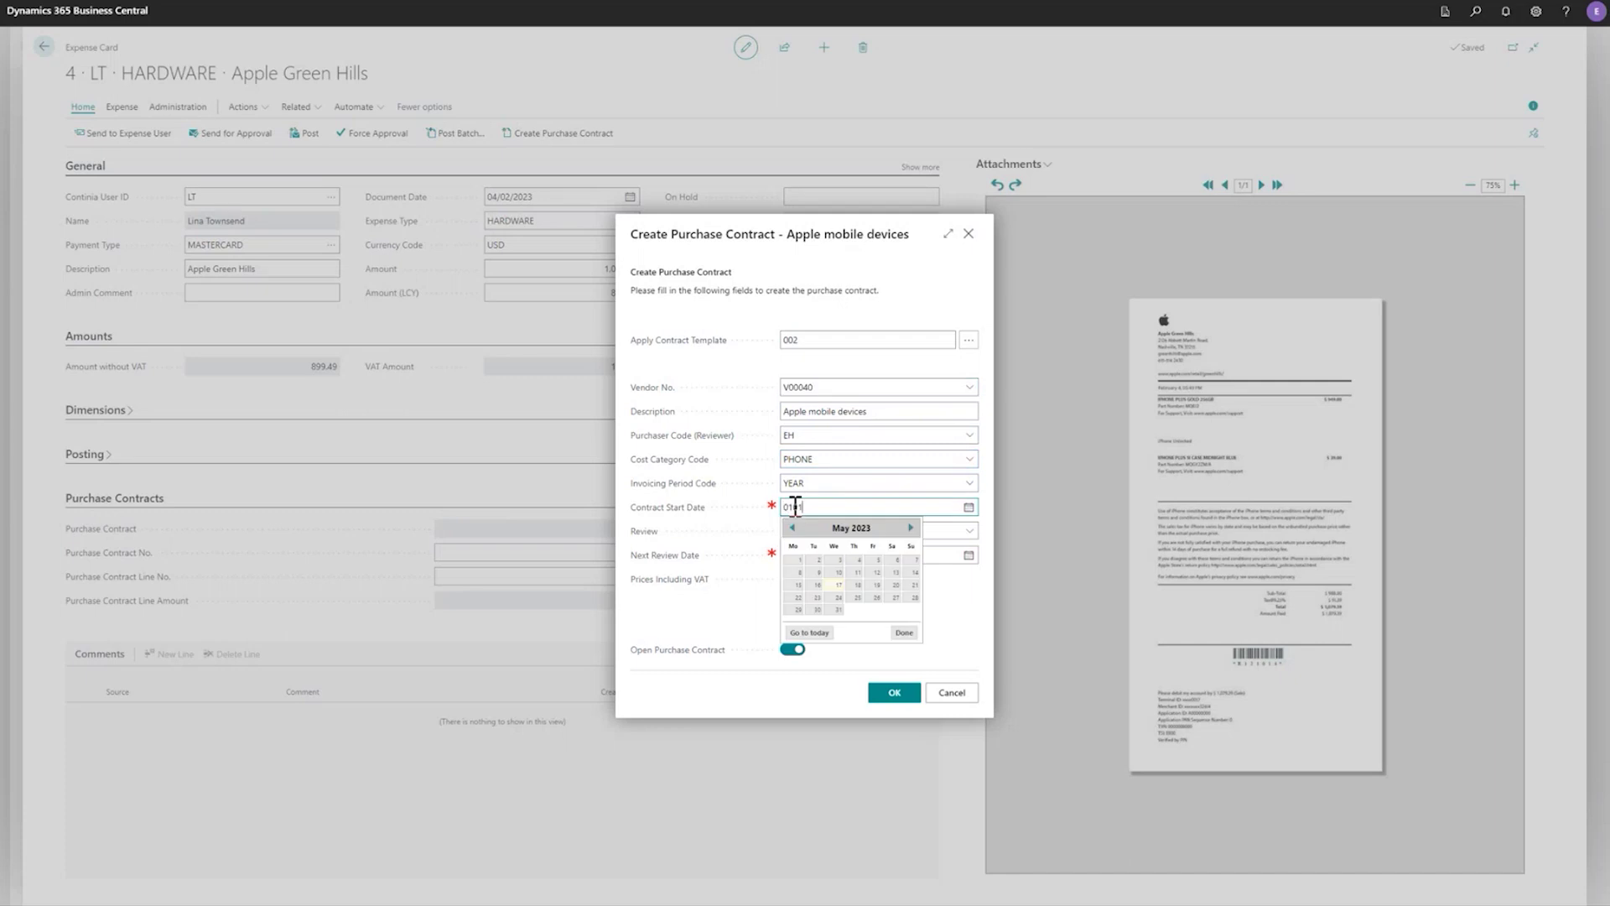
key(Tab)
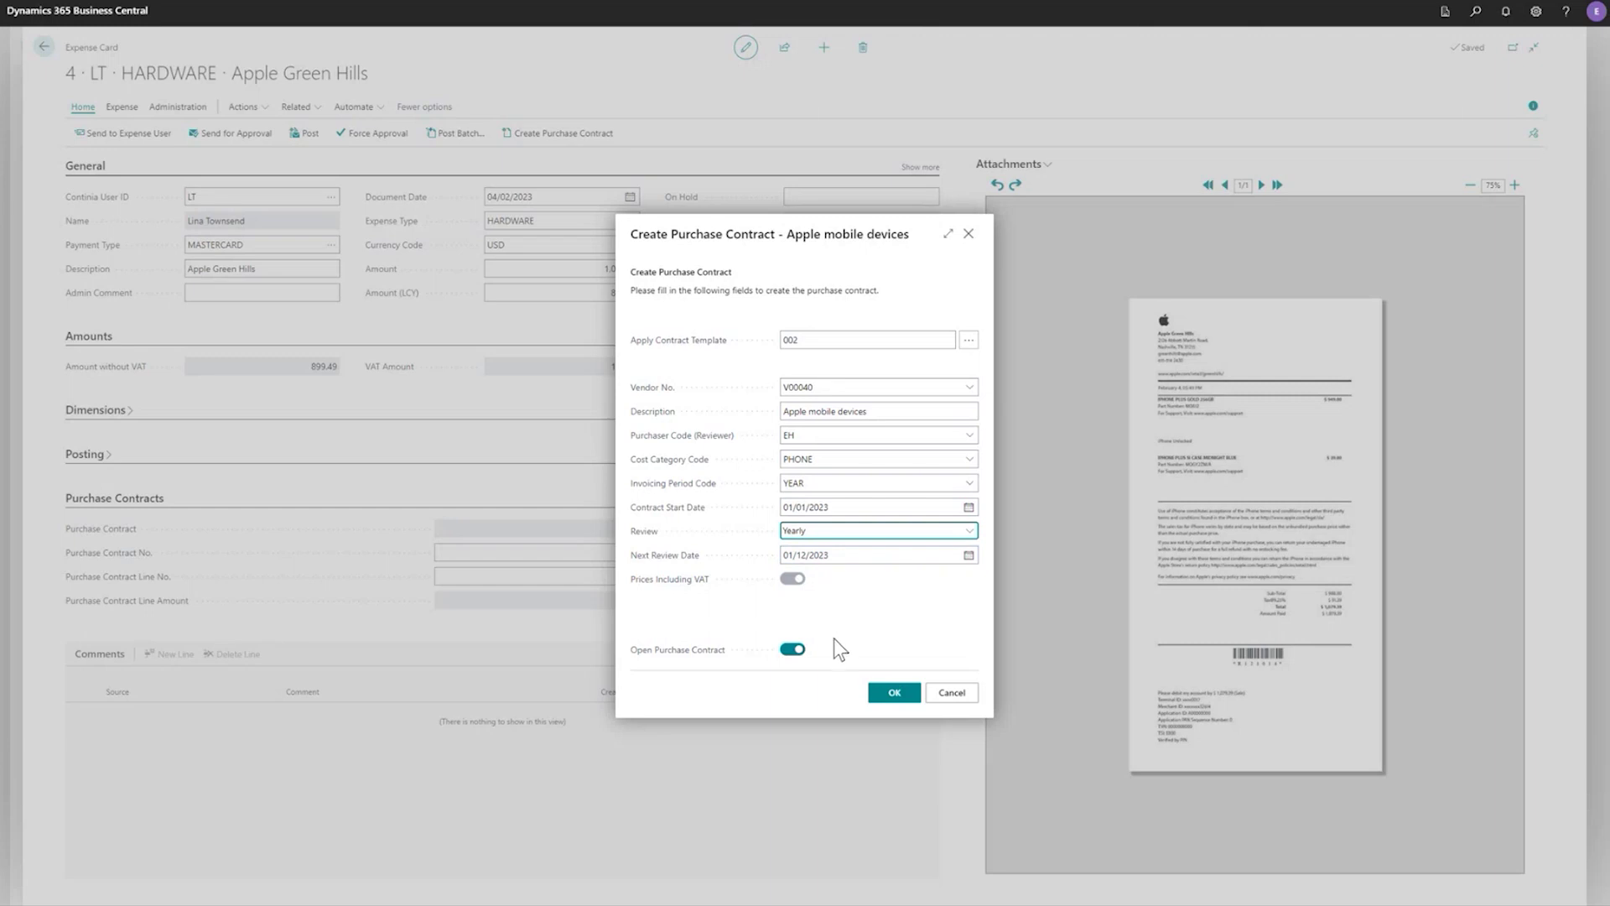
click(896, 700)
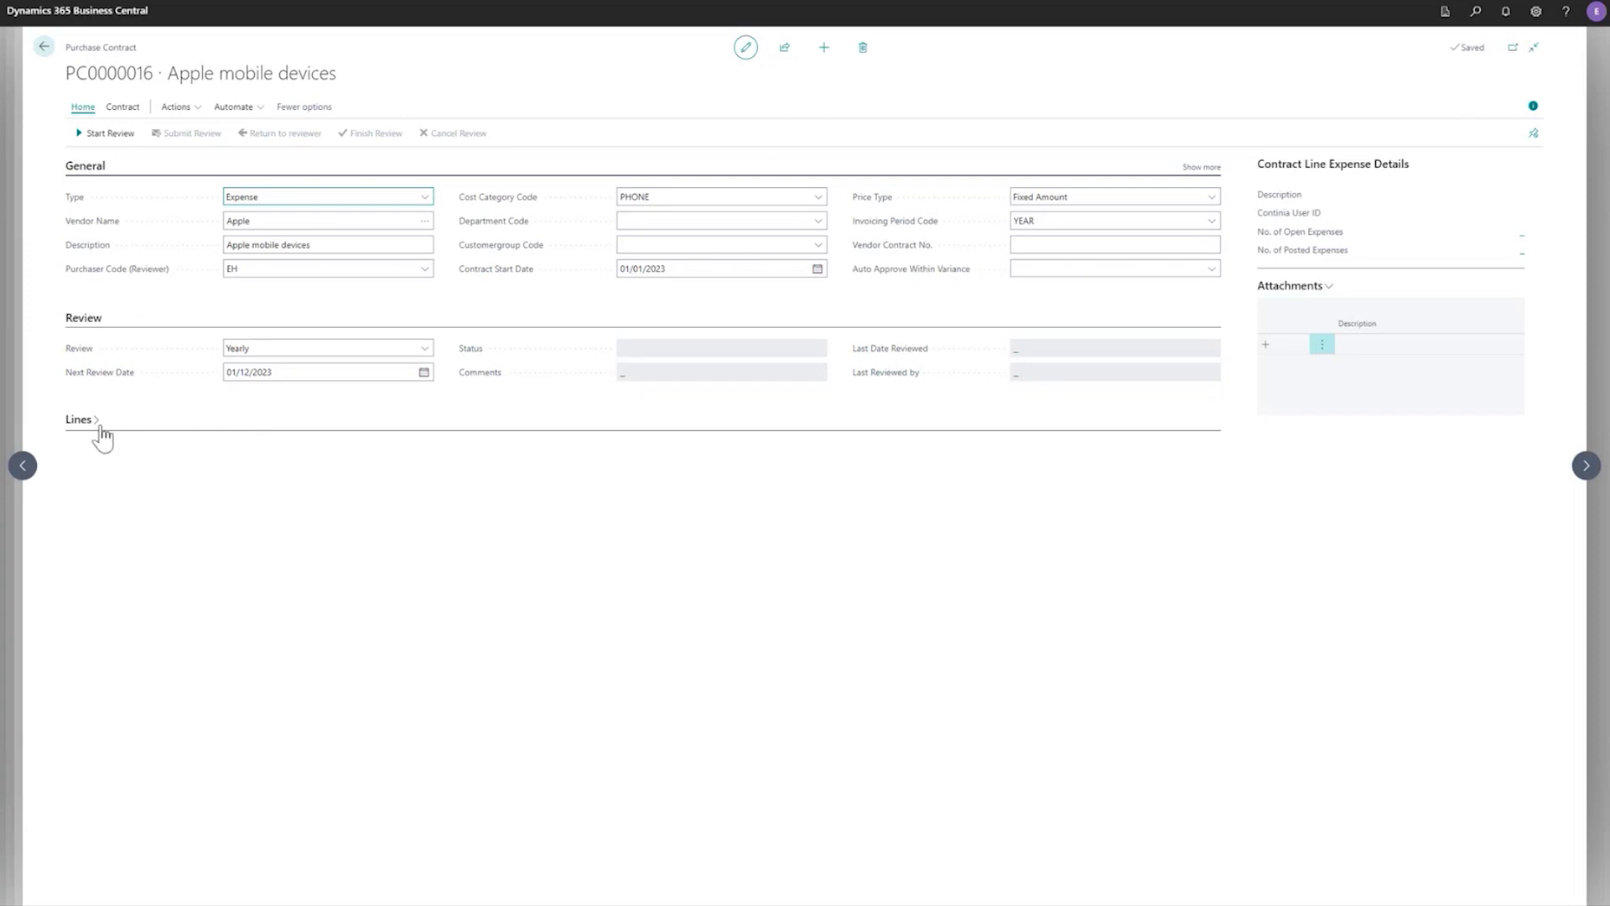
Set PC0000016 to auto-approve within variance and expand its lines showing the Apple Green Hills line
click(1210, 270)
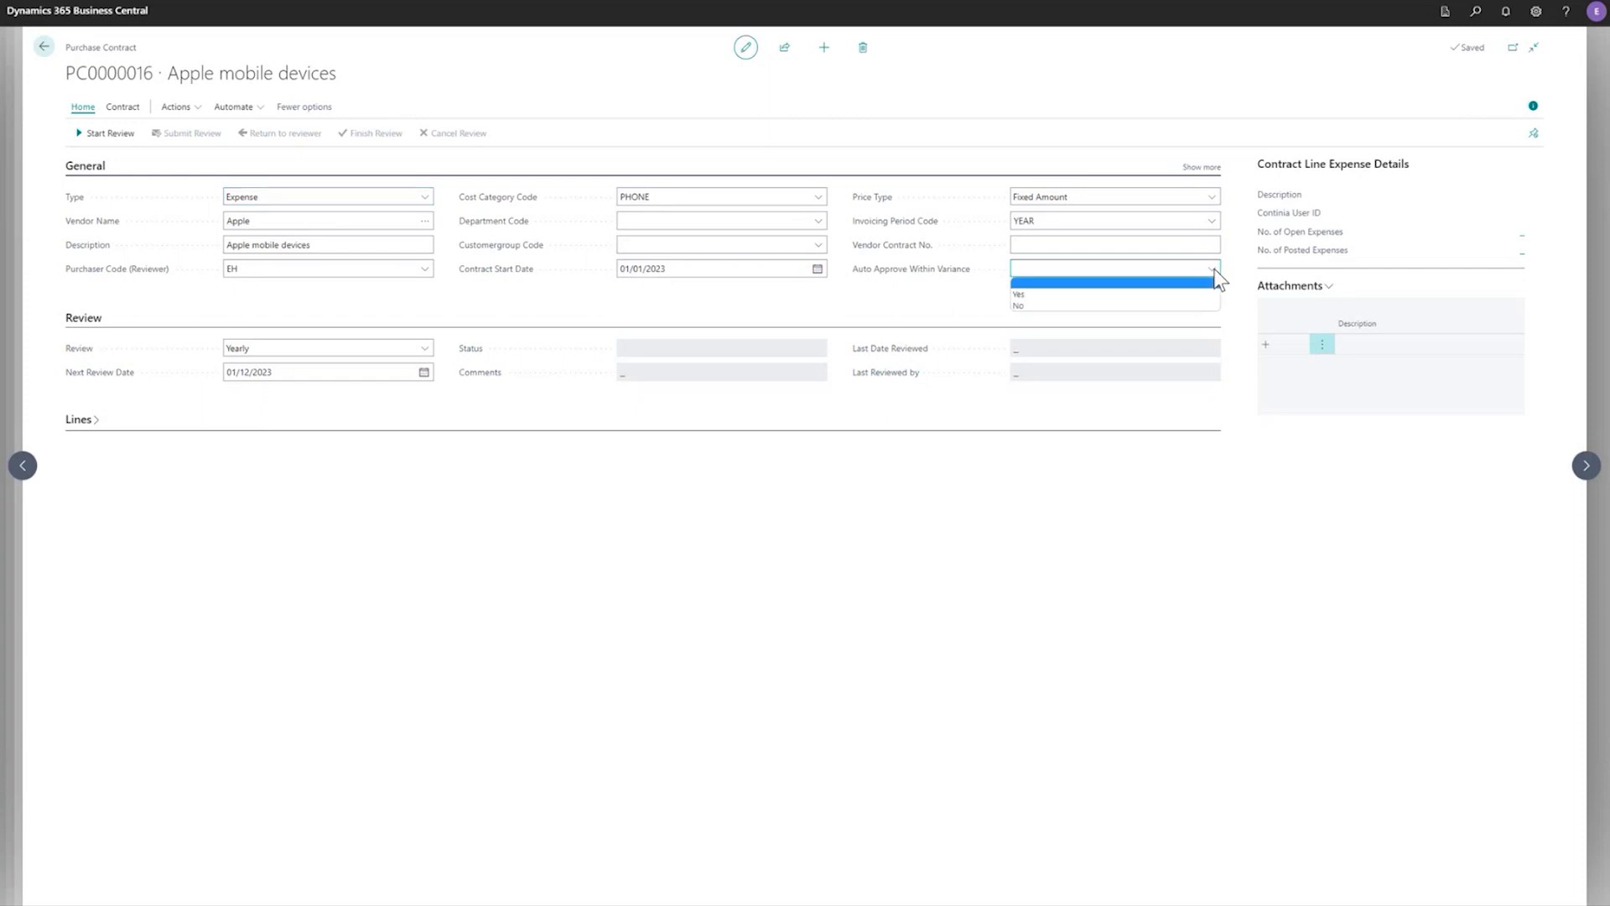
click(1161, 295)
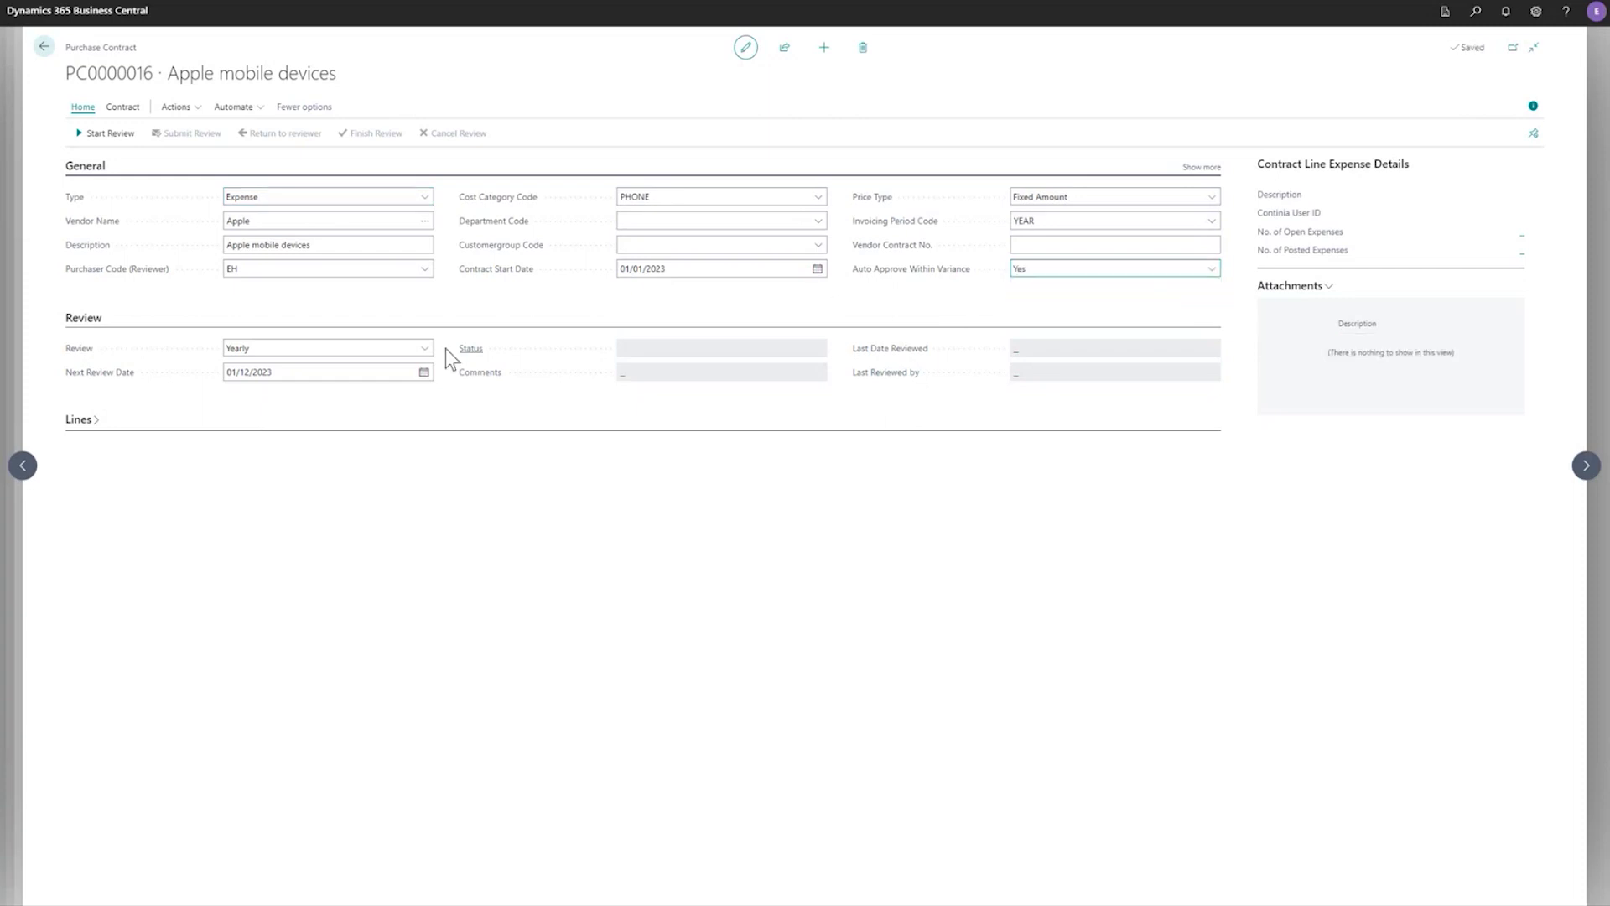
click(78, 421)
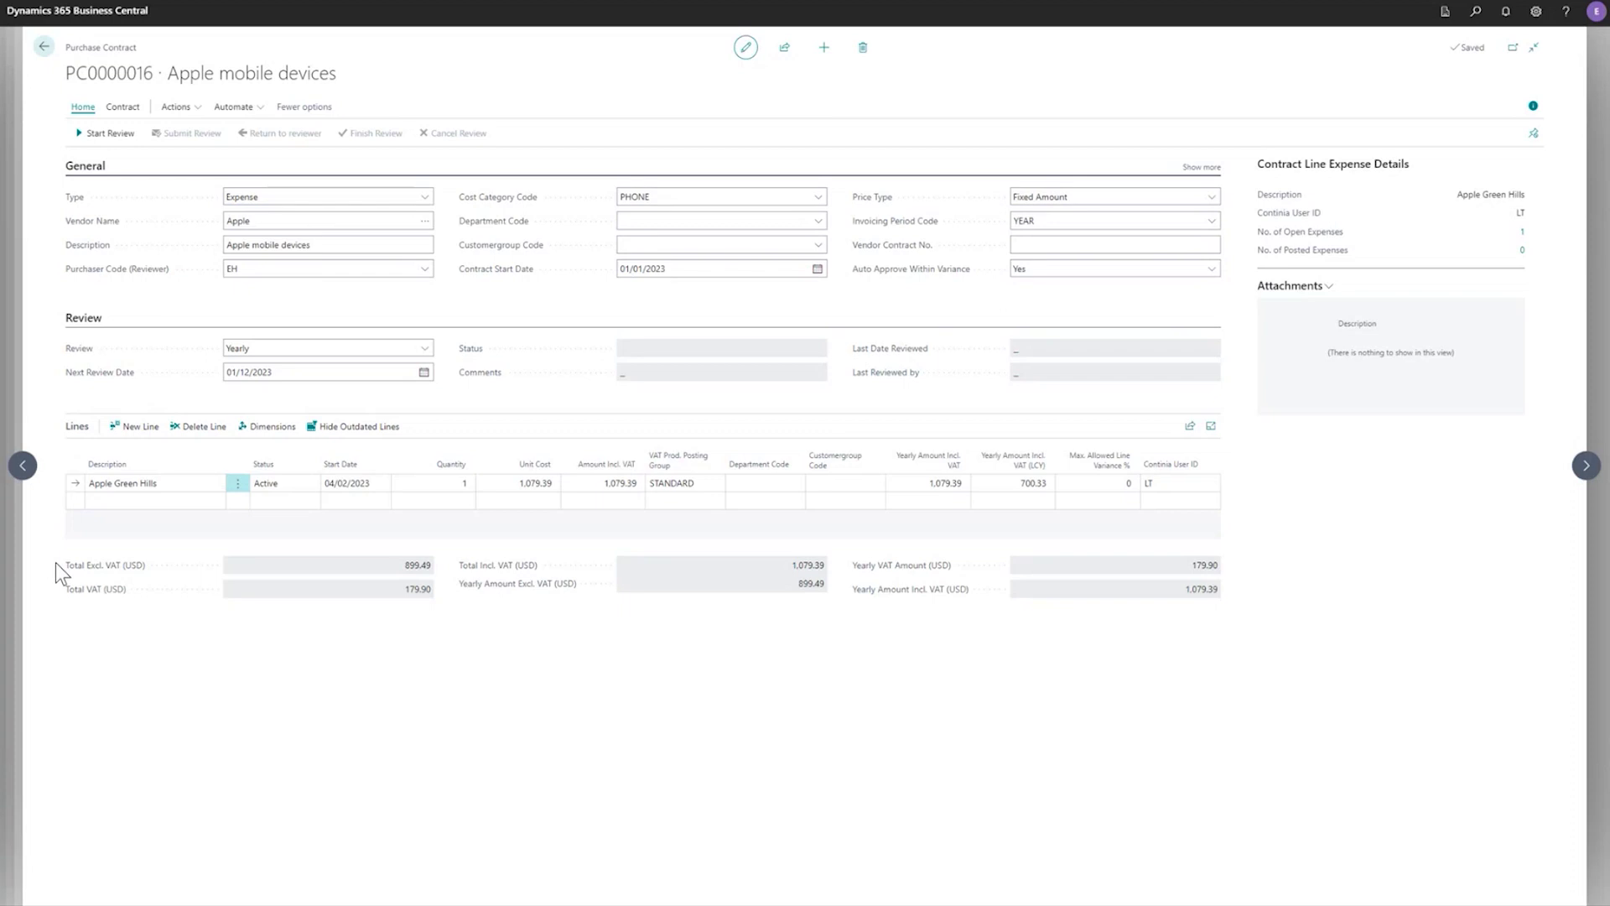
Back on the Apple Green Hills expense, review the full expense type list and keep HARDWARE
click(44, 47)
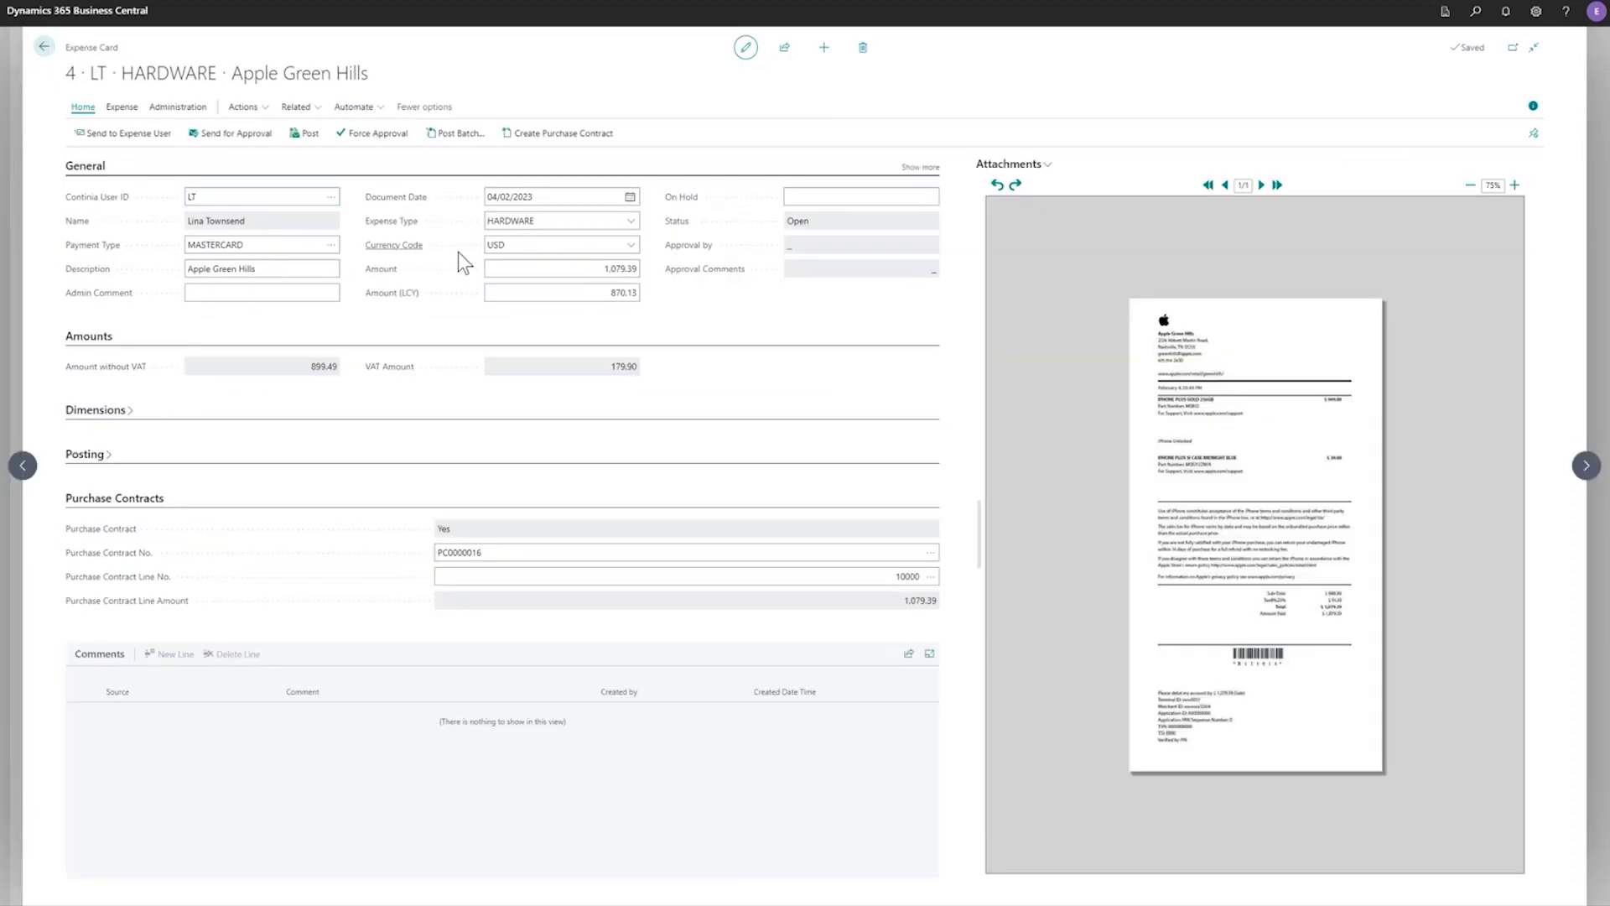
click(634, 223)
click(630, 221)
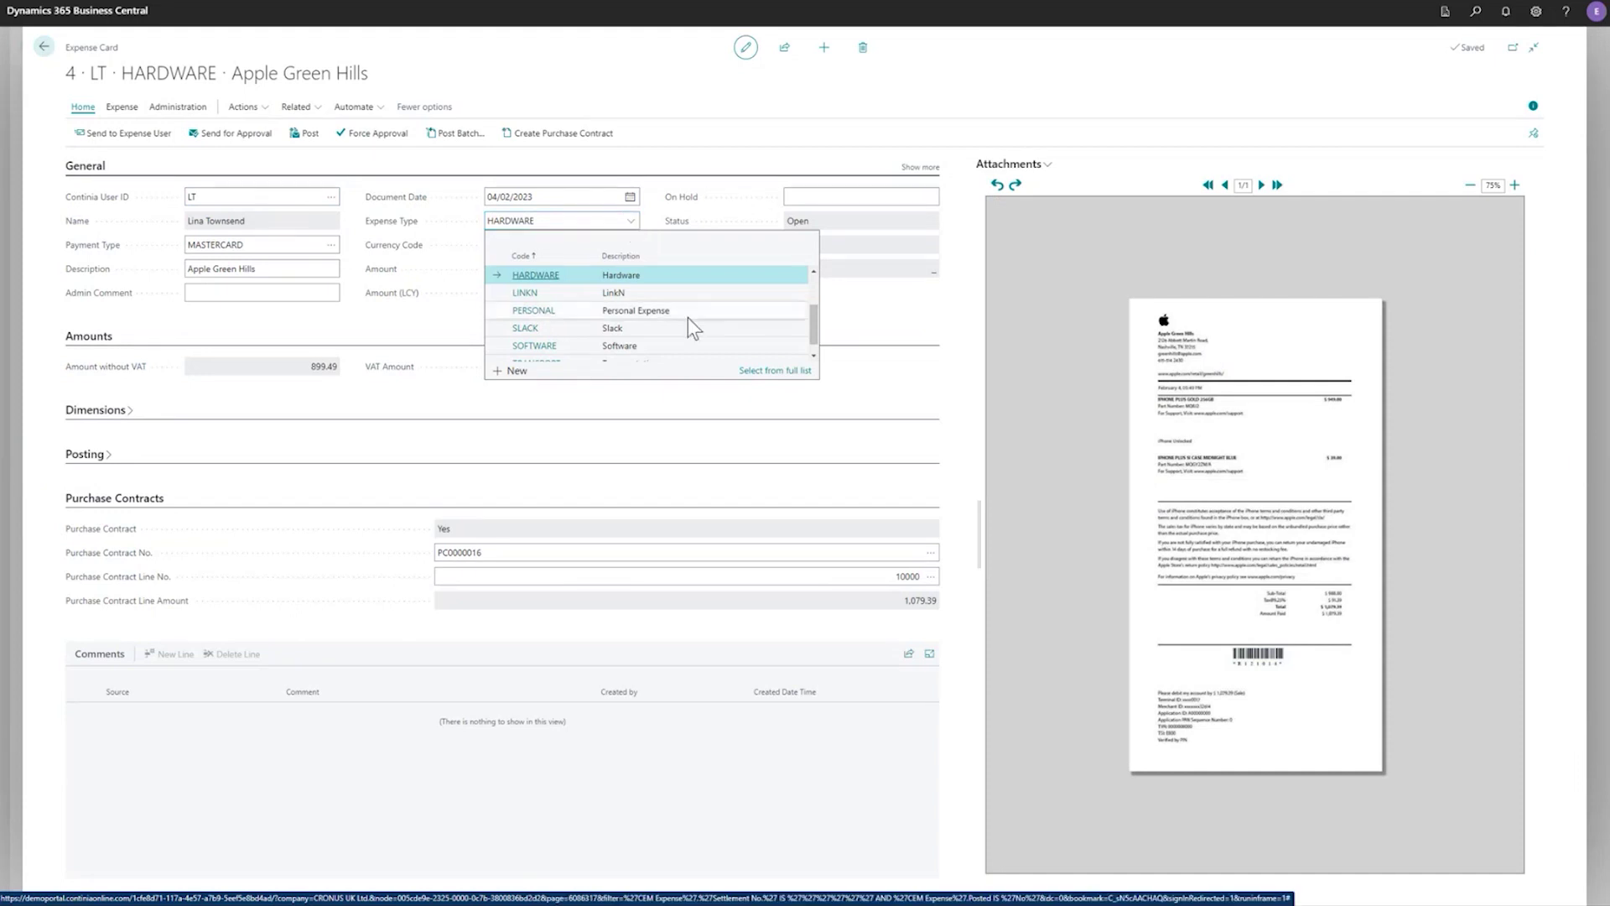
click(770, 372)
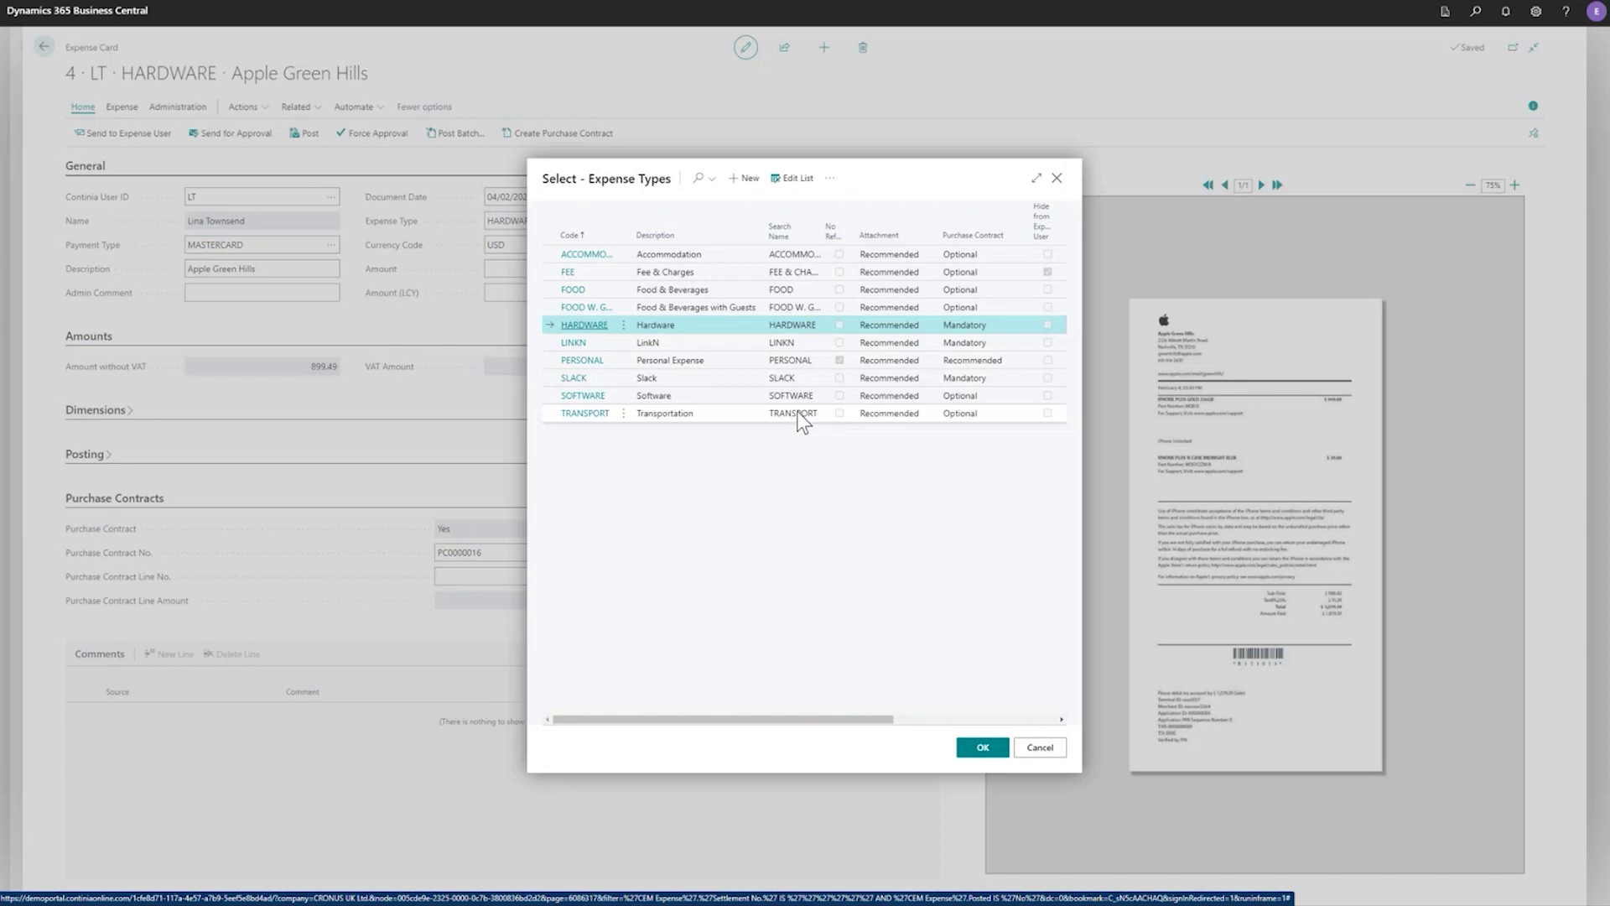
mouse_move(981, 247)
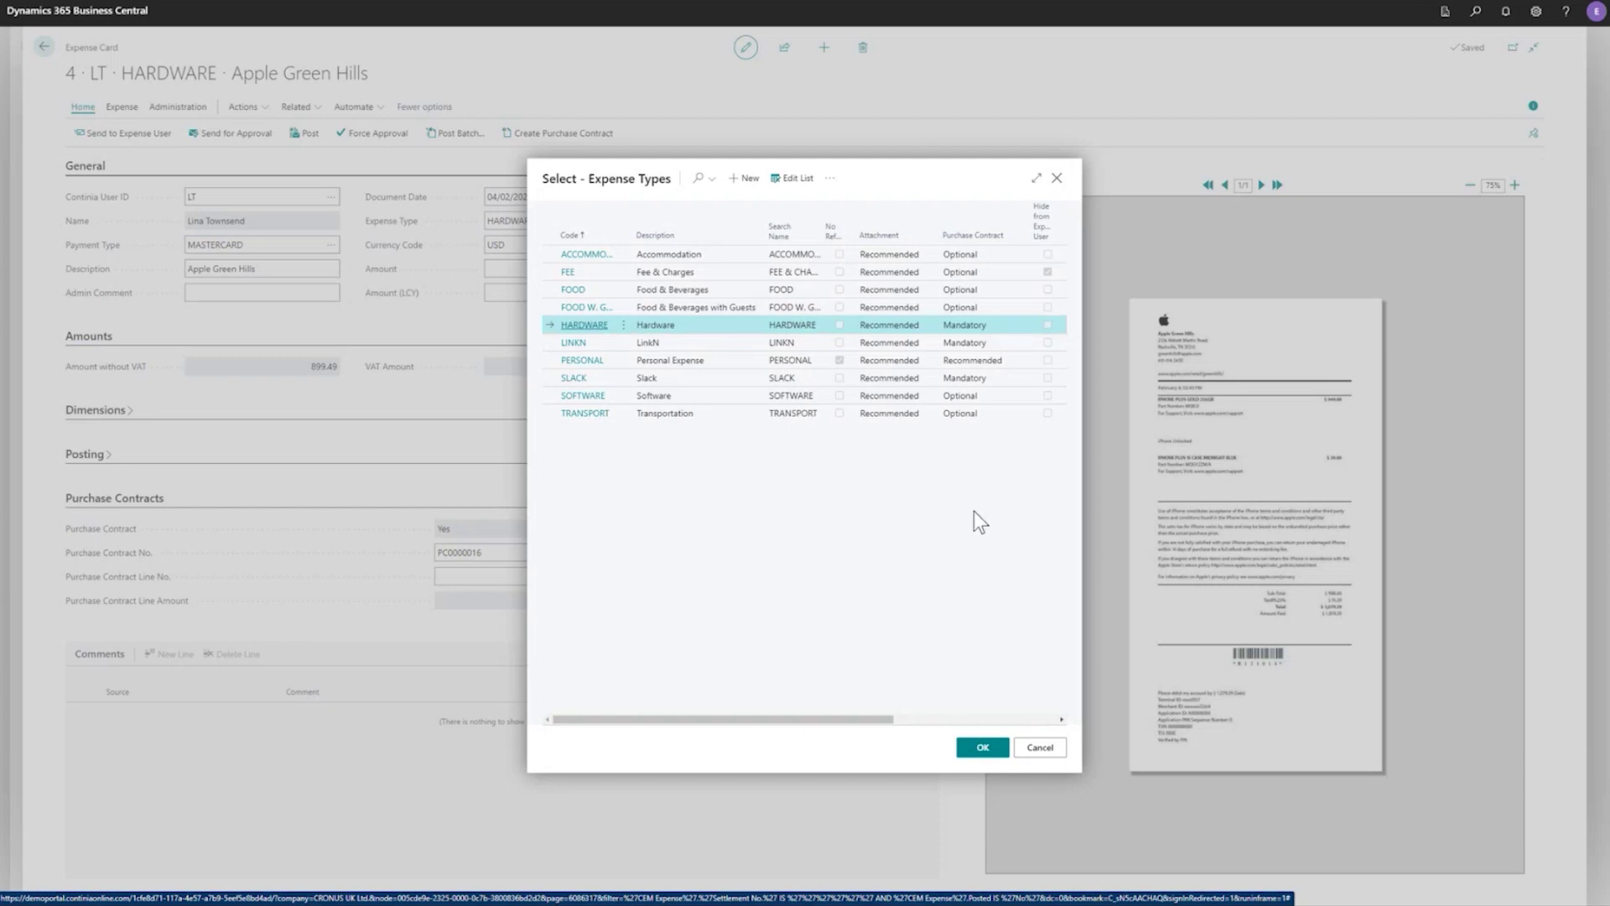
click(981, 748)
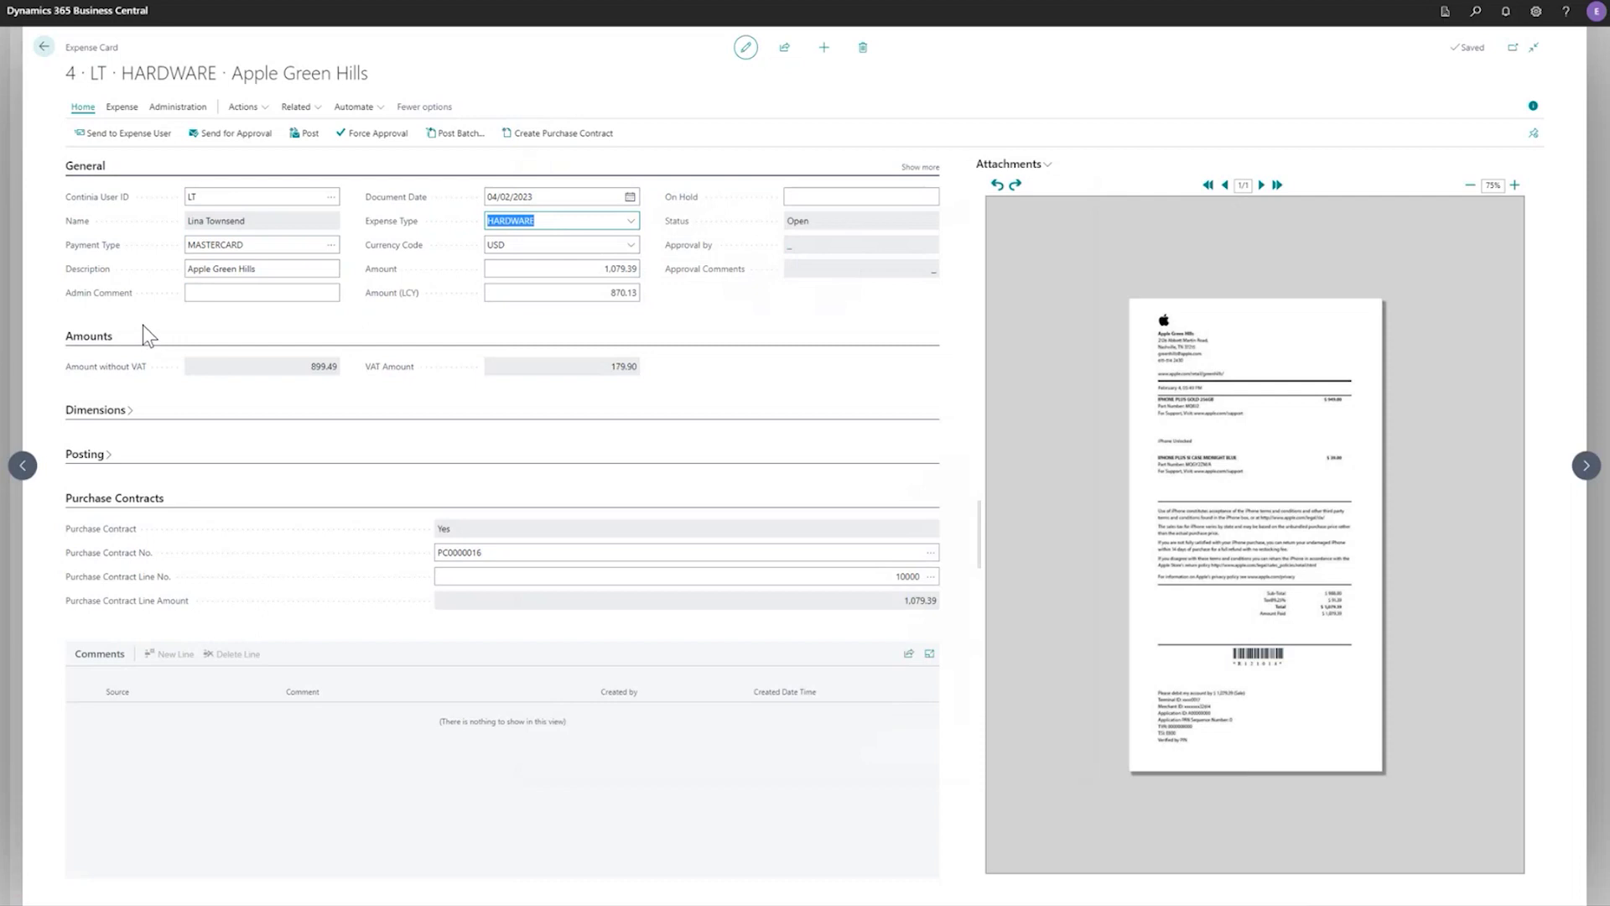
Return to the Expenses list and select the LinkedIn expense row
click(43, 52)
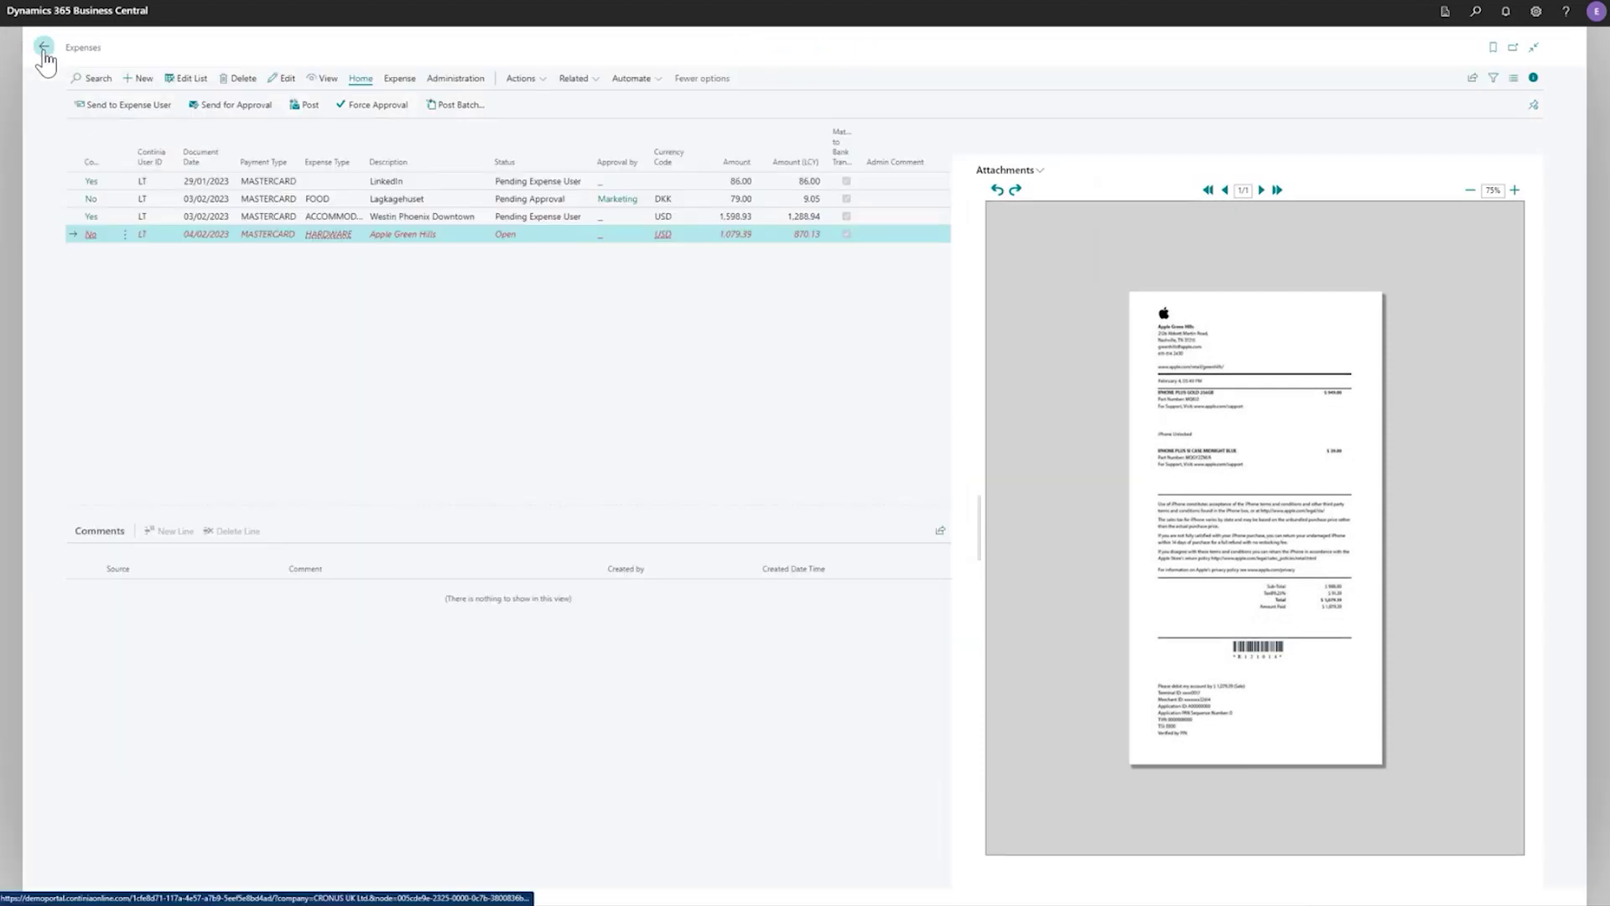
click(330, 183)
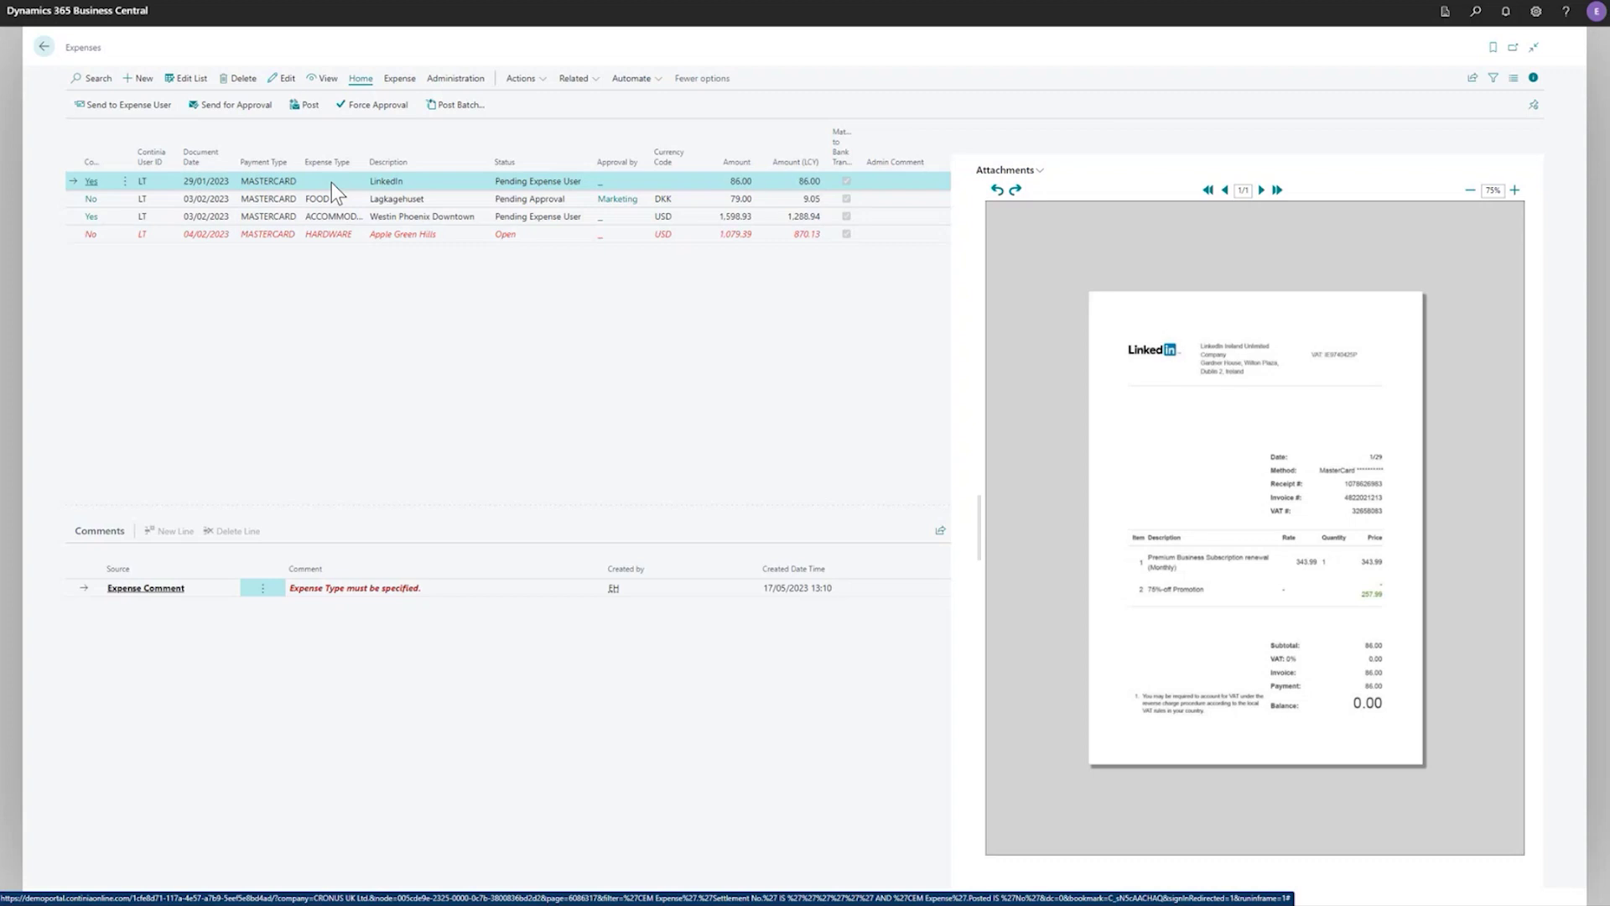
Link the LinkedIn expense to contract PC0000012, creating a new contract line for it
click(90, 182)
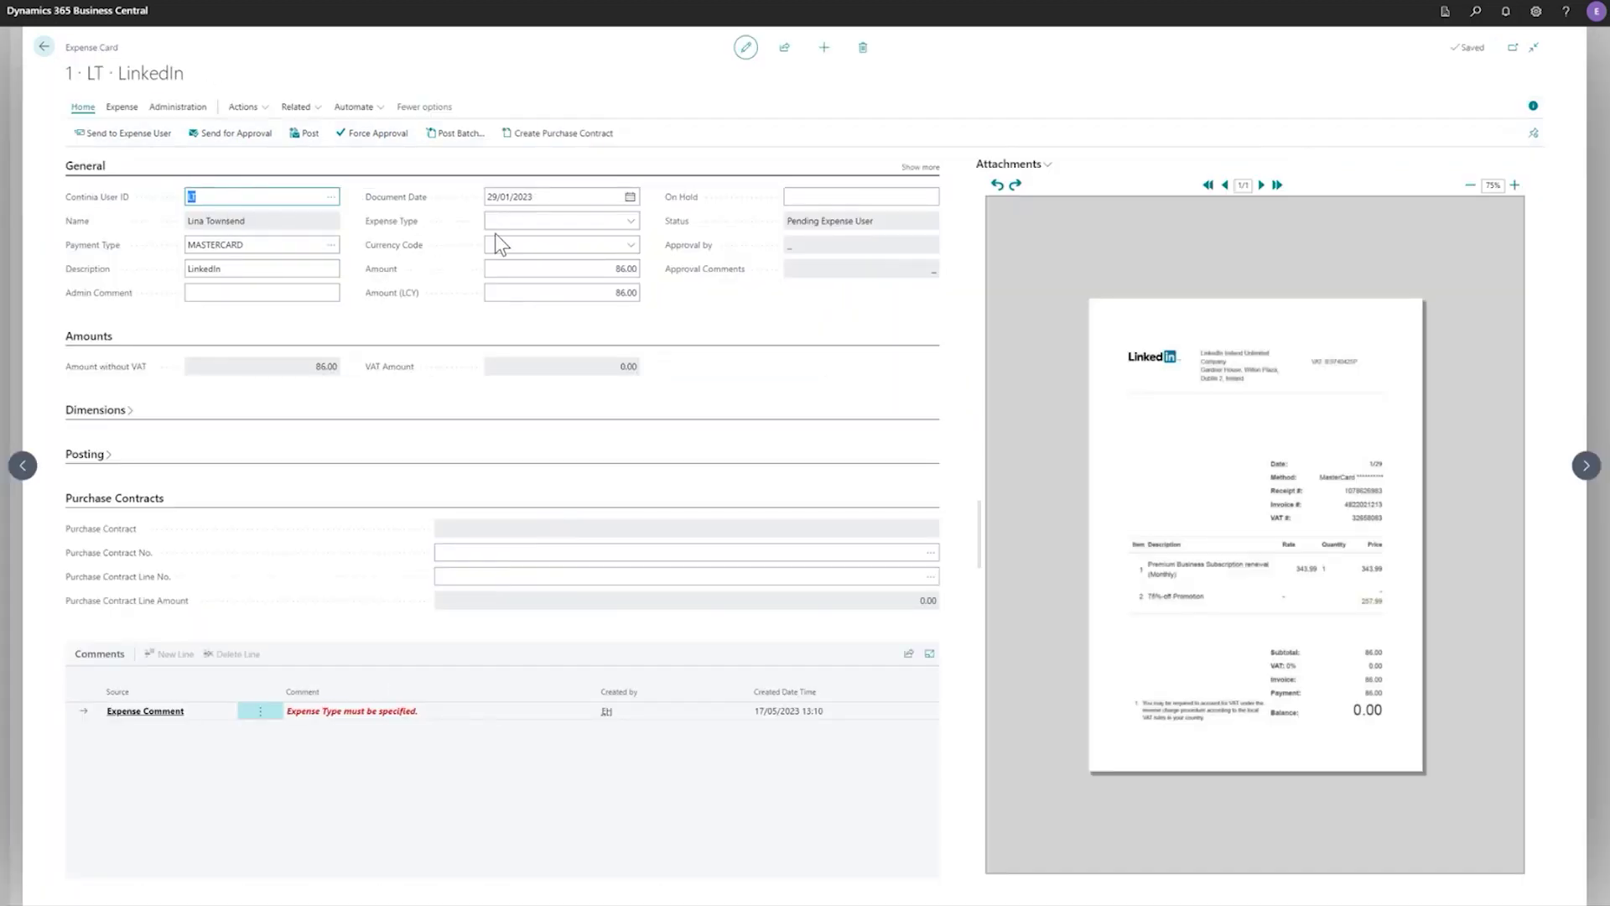
click(932, 555)
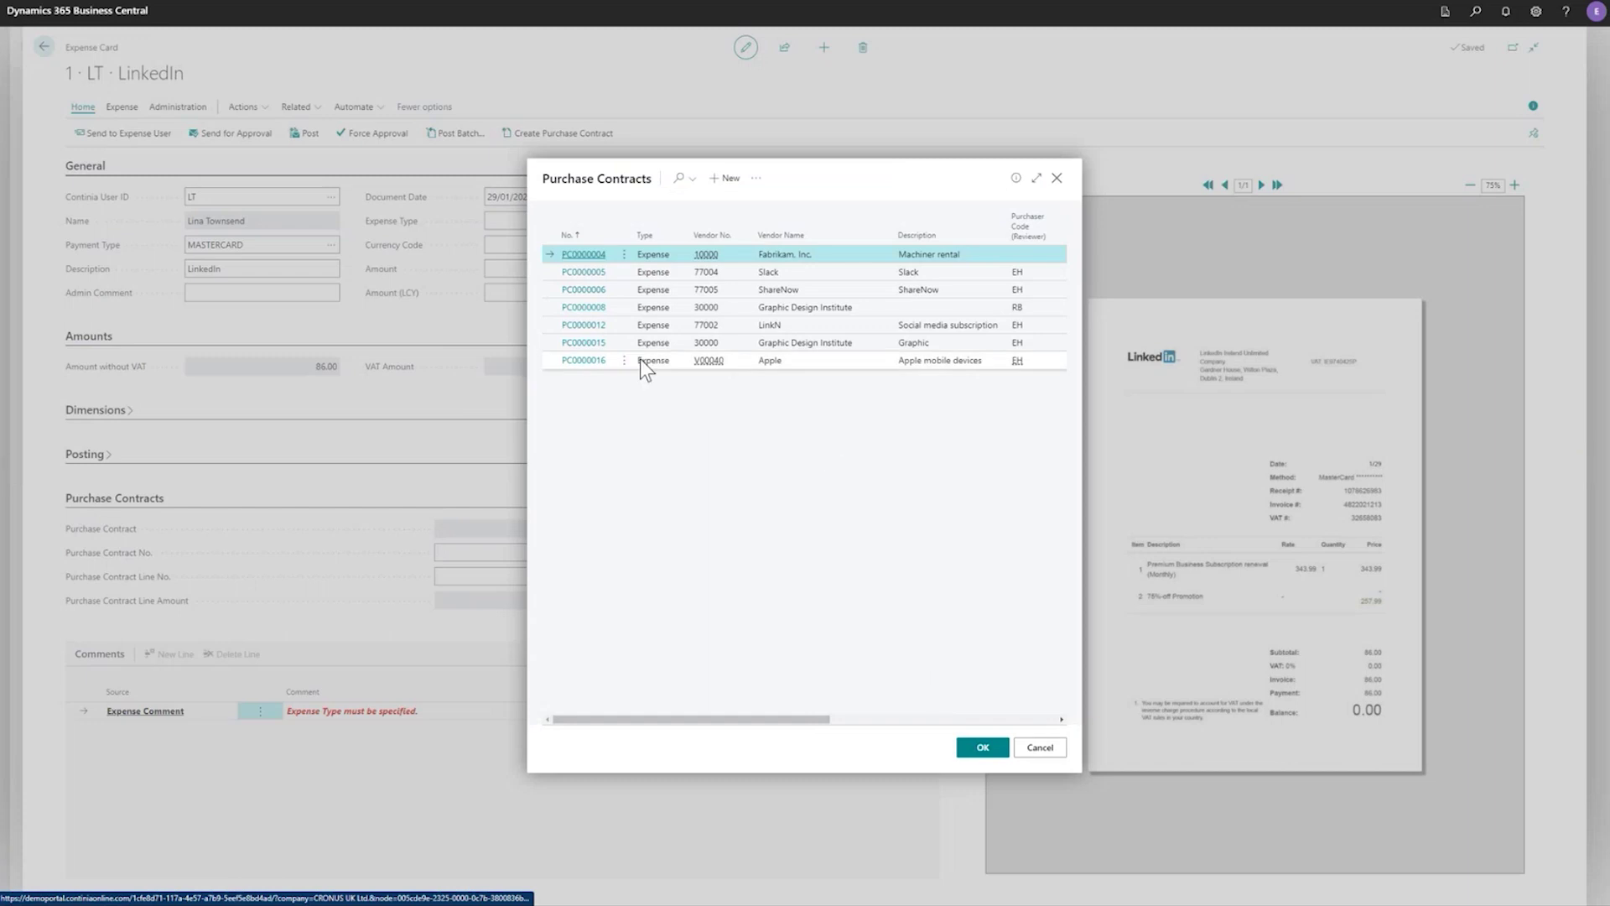
click(582, 326)
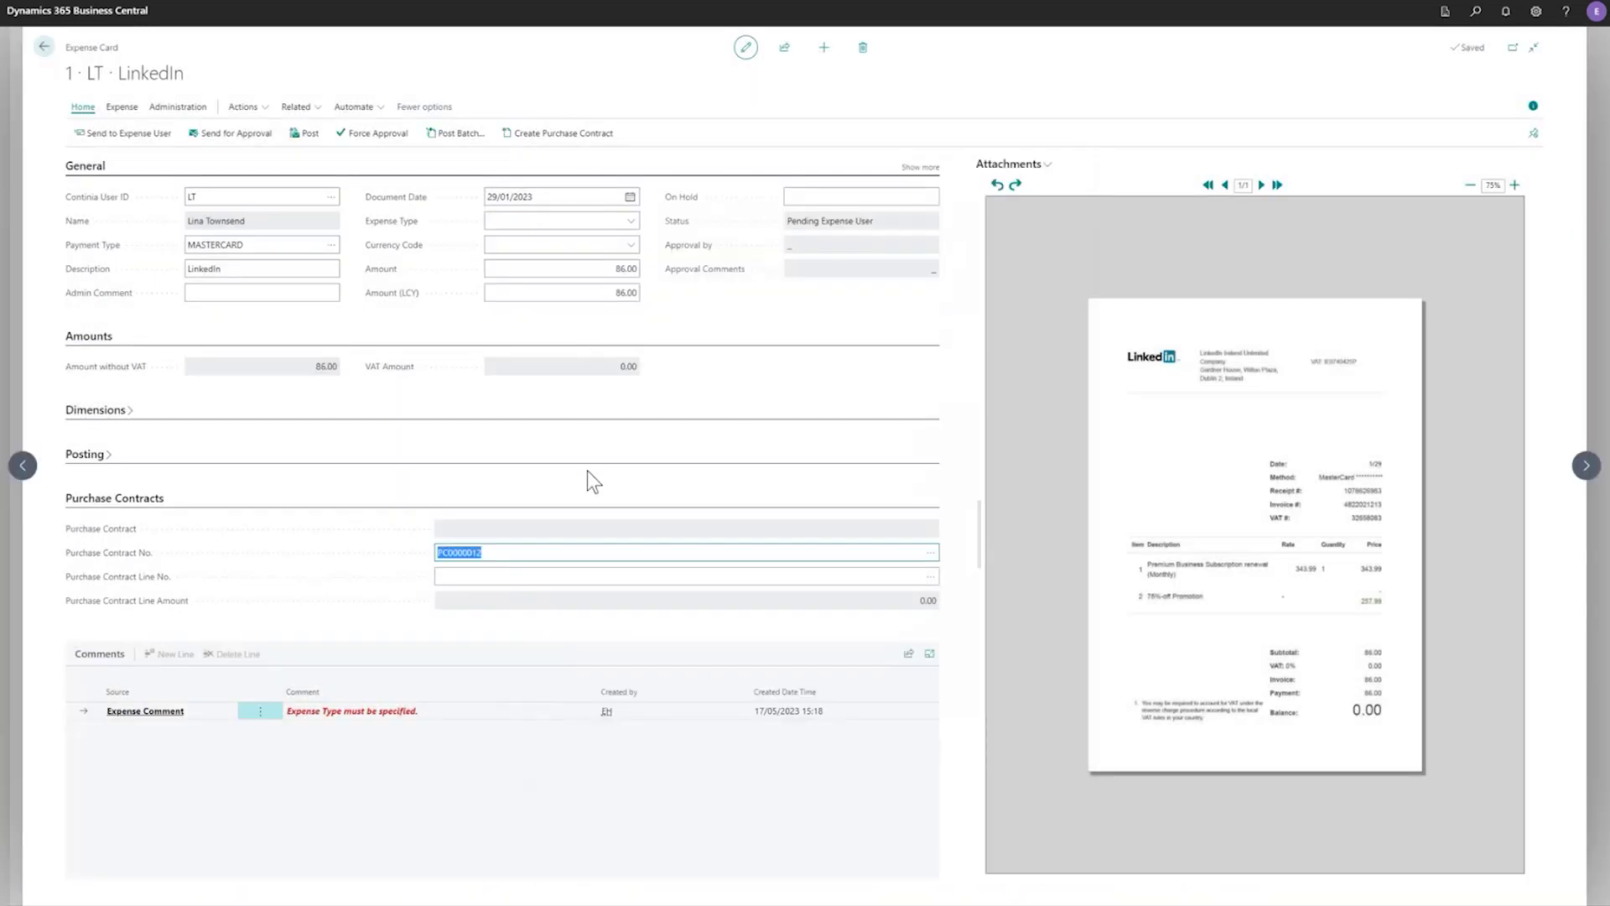
click(929, 578)
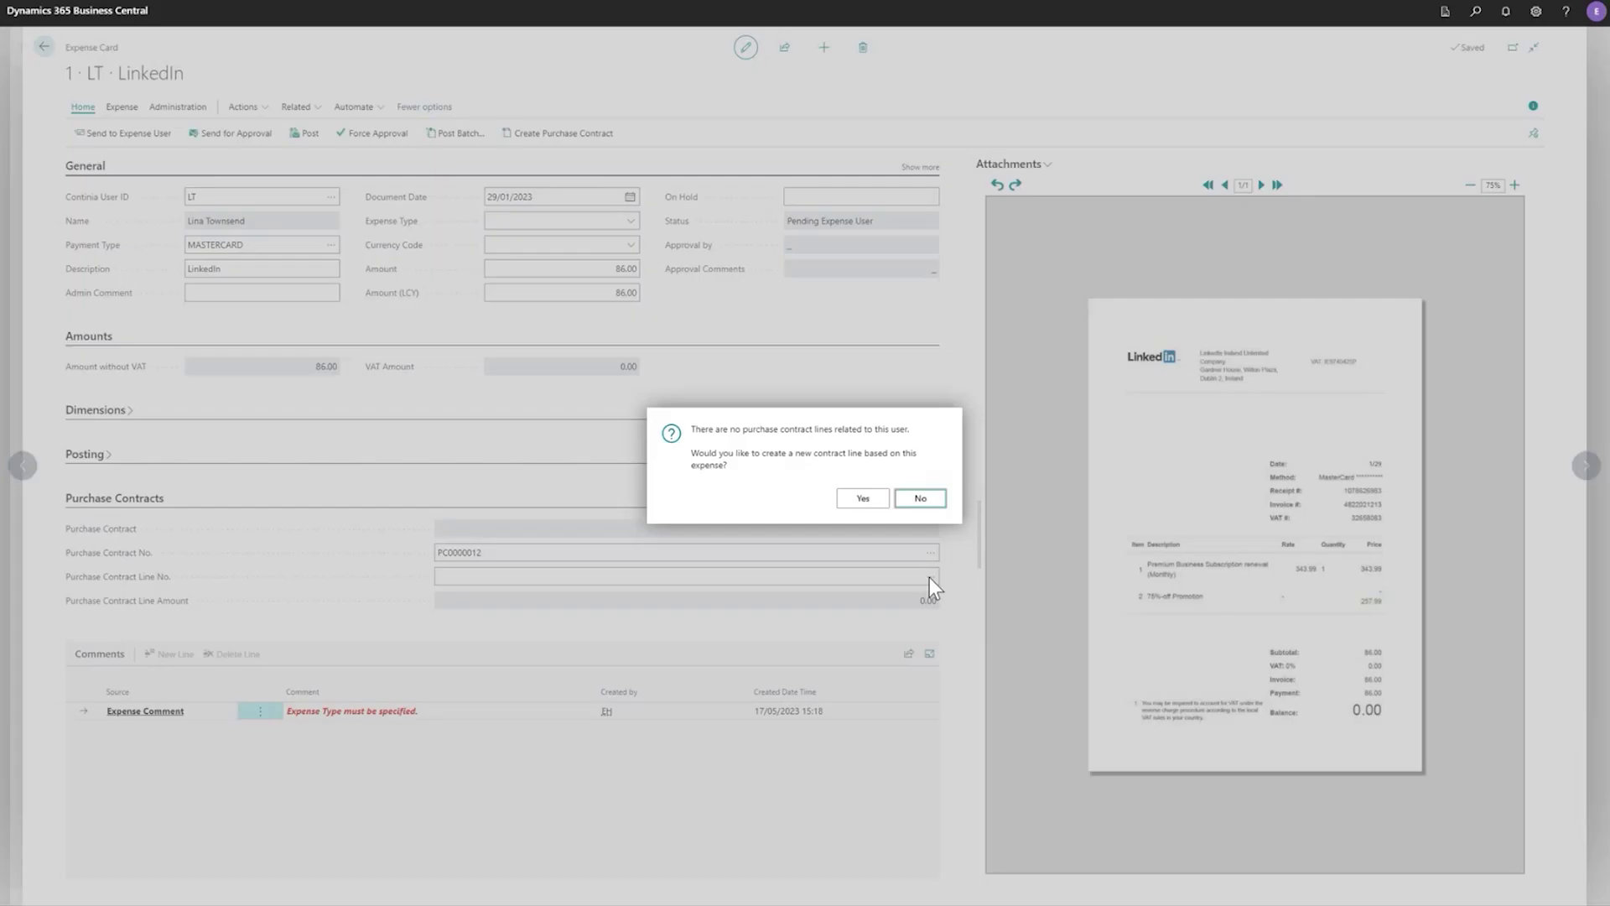
click(867, 504)
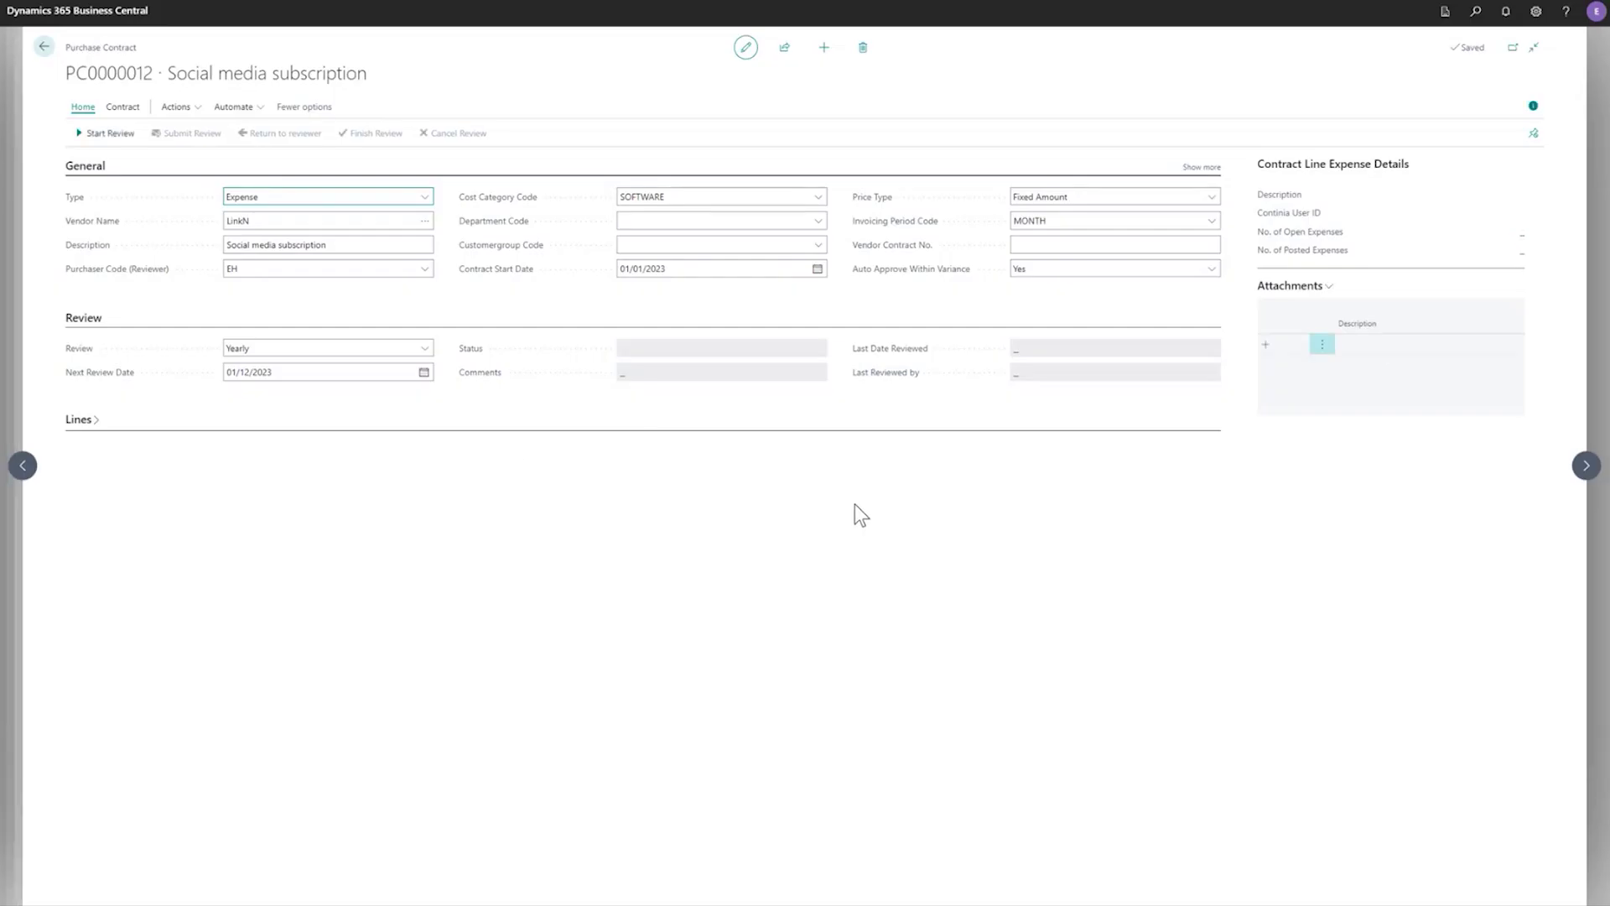
click(84, 428)
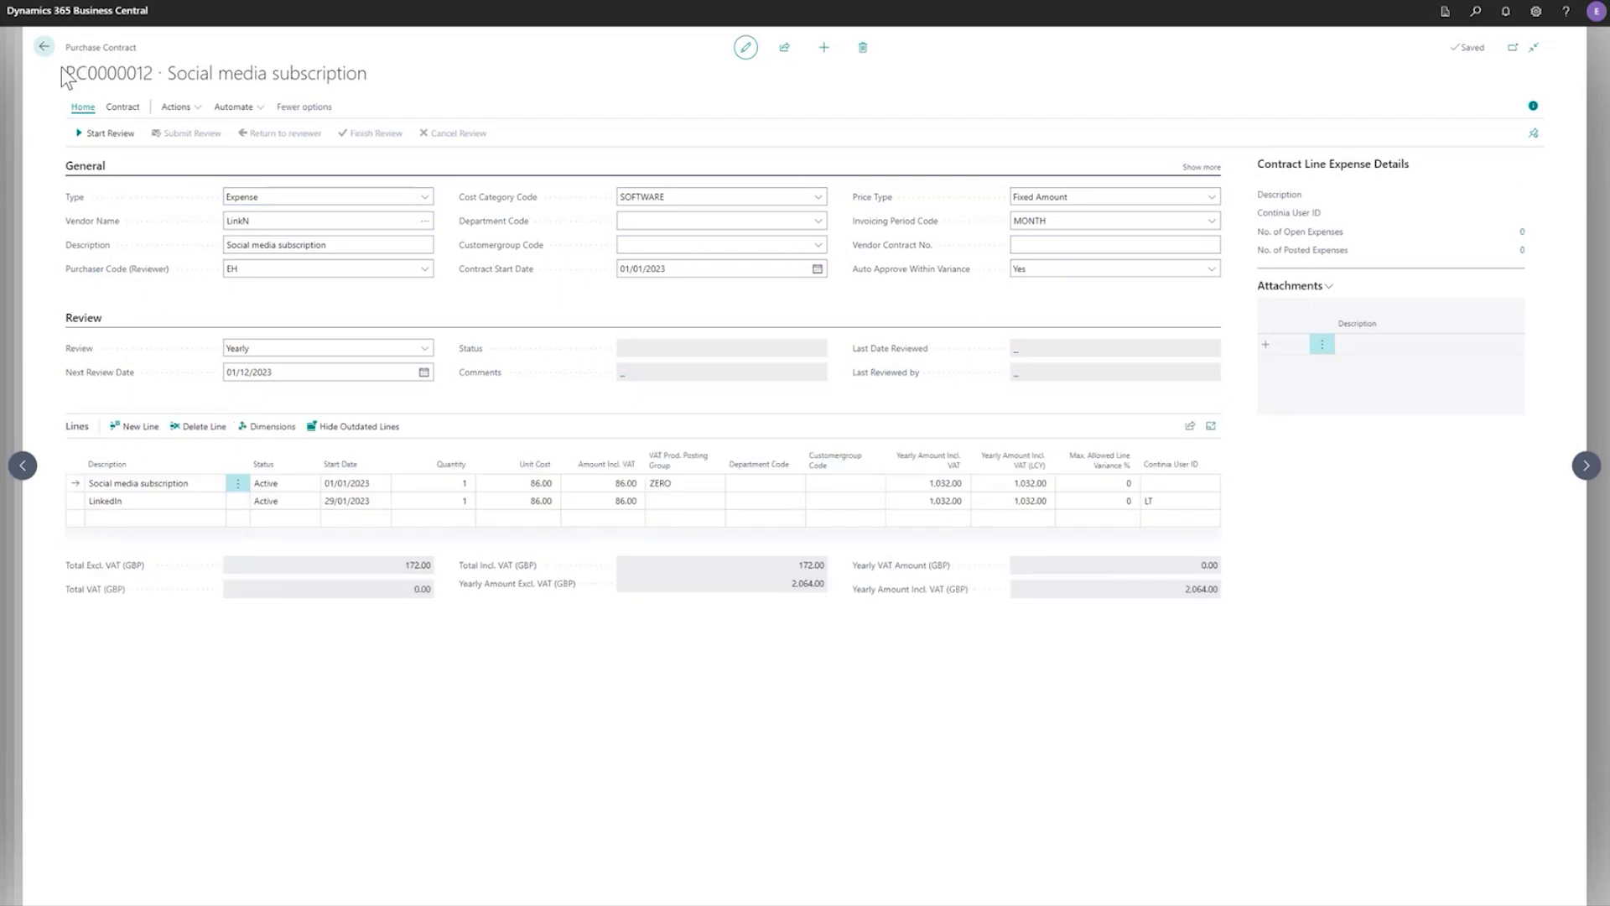
Return to the Expenses list and select all the expenses
click(45, 48)
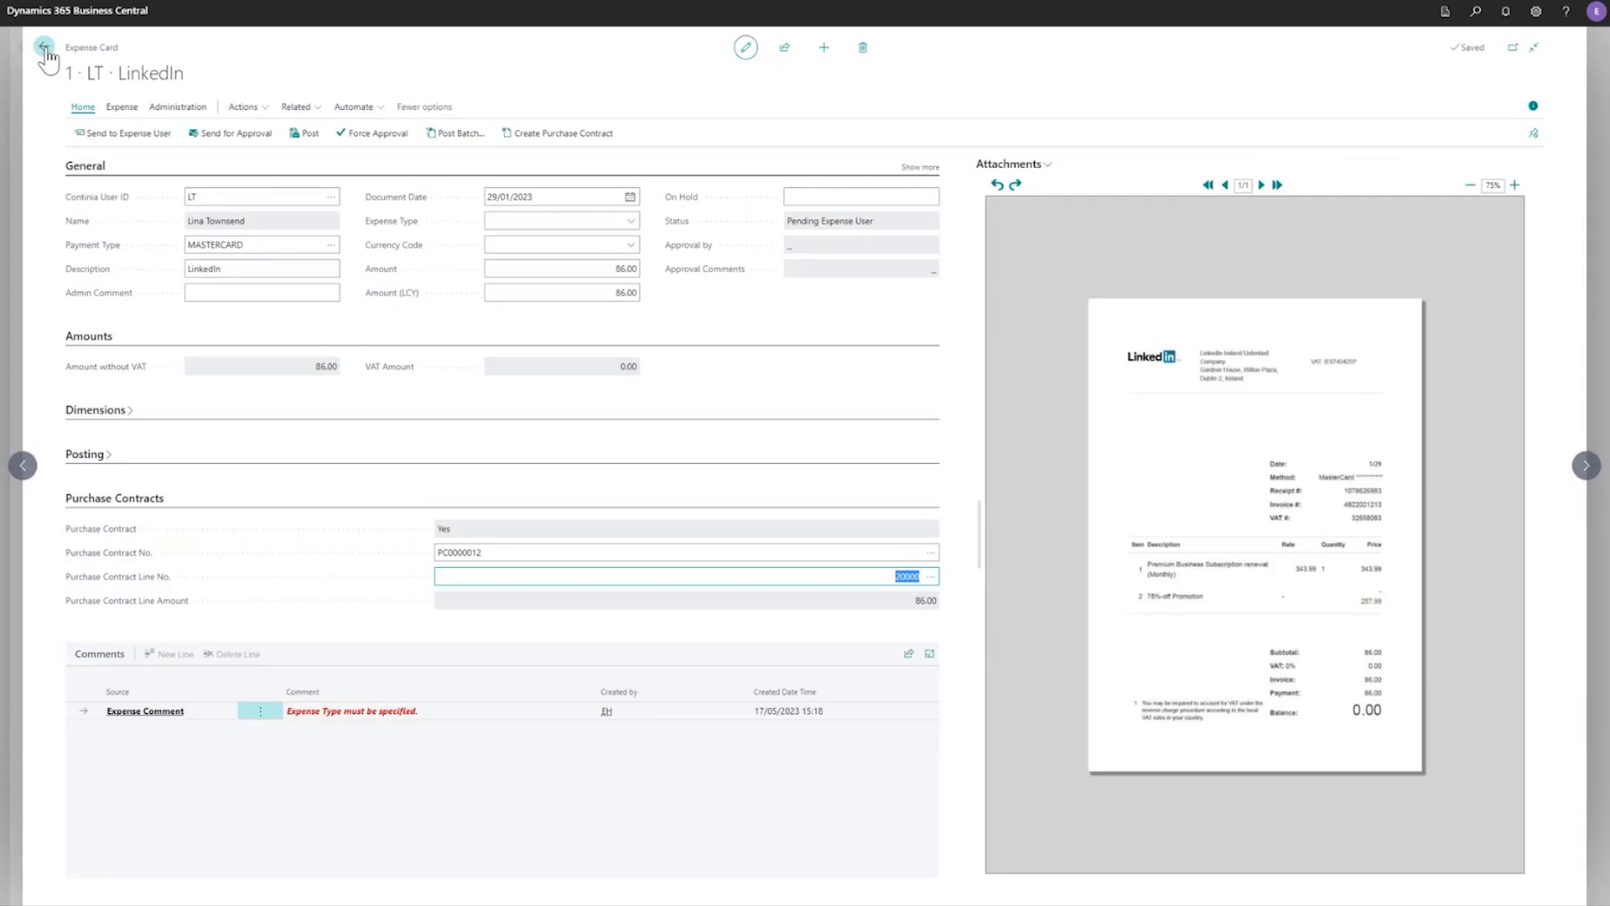
click(44, 48)
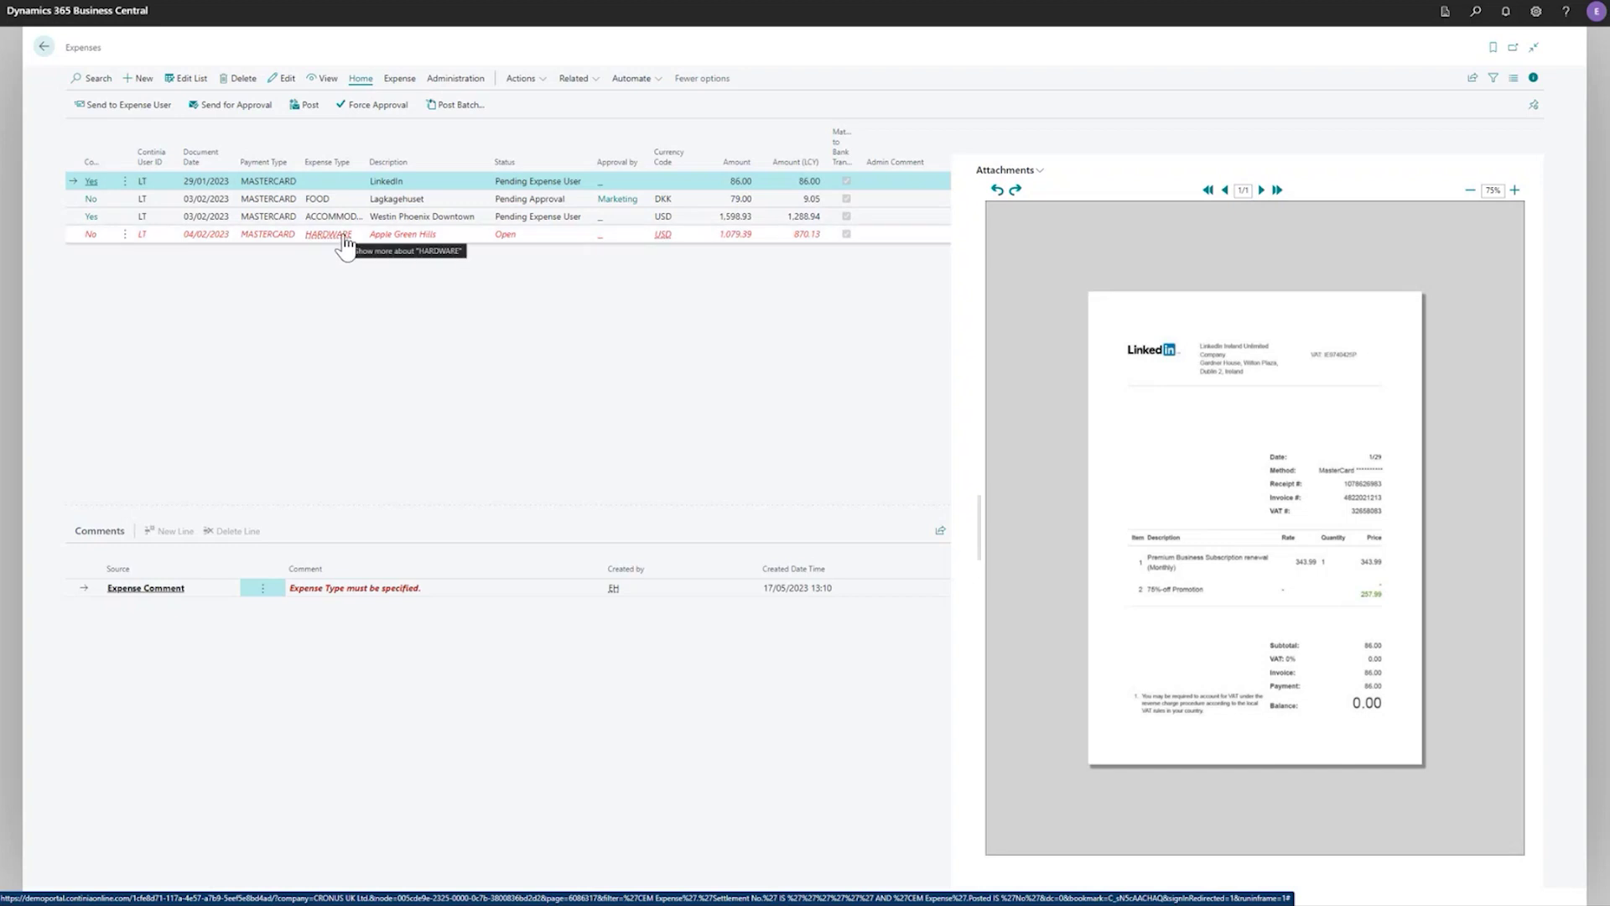
key(shift+Down)
key(shift+Down)
key(shift+Down)
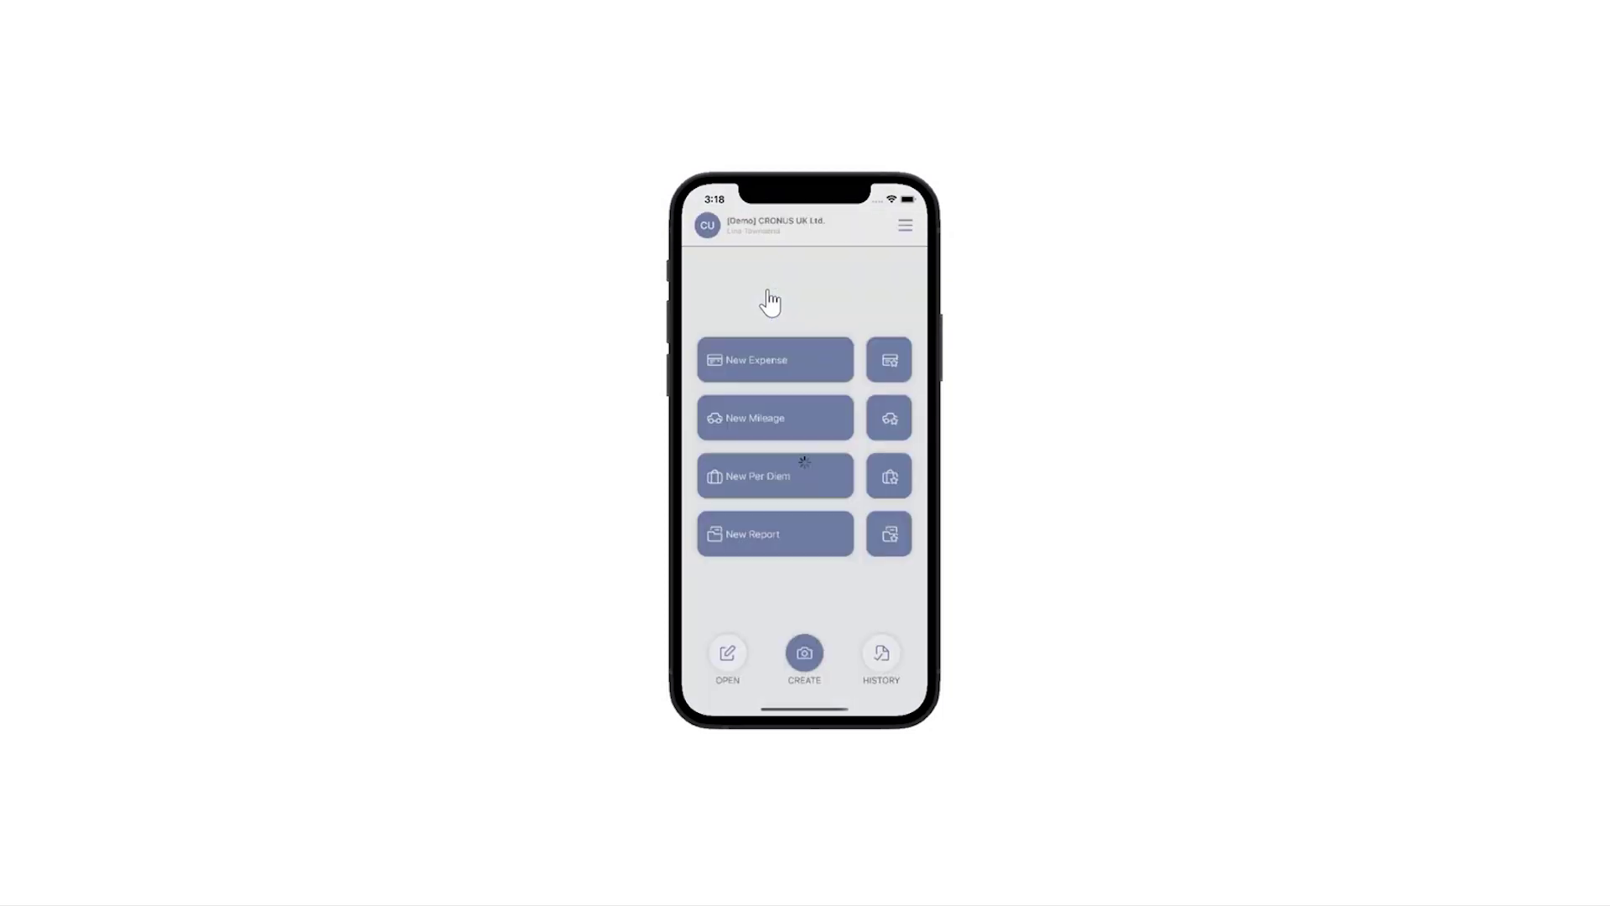
On the phone, give the 86.00 GBP LinkedIn expense the expense type LINKN and save it
click(728, 656)
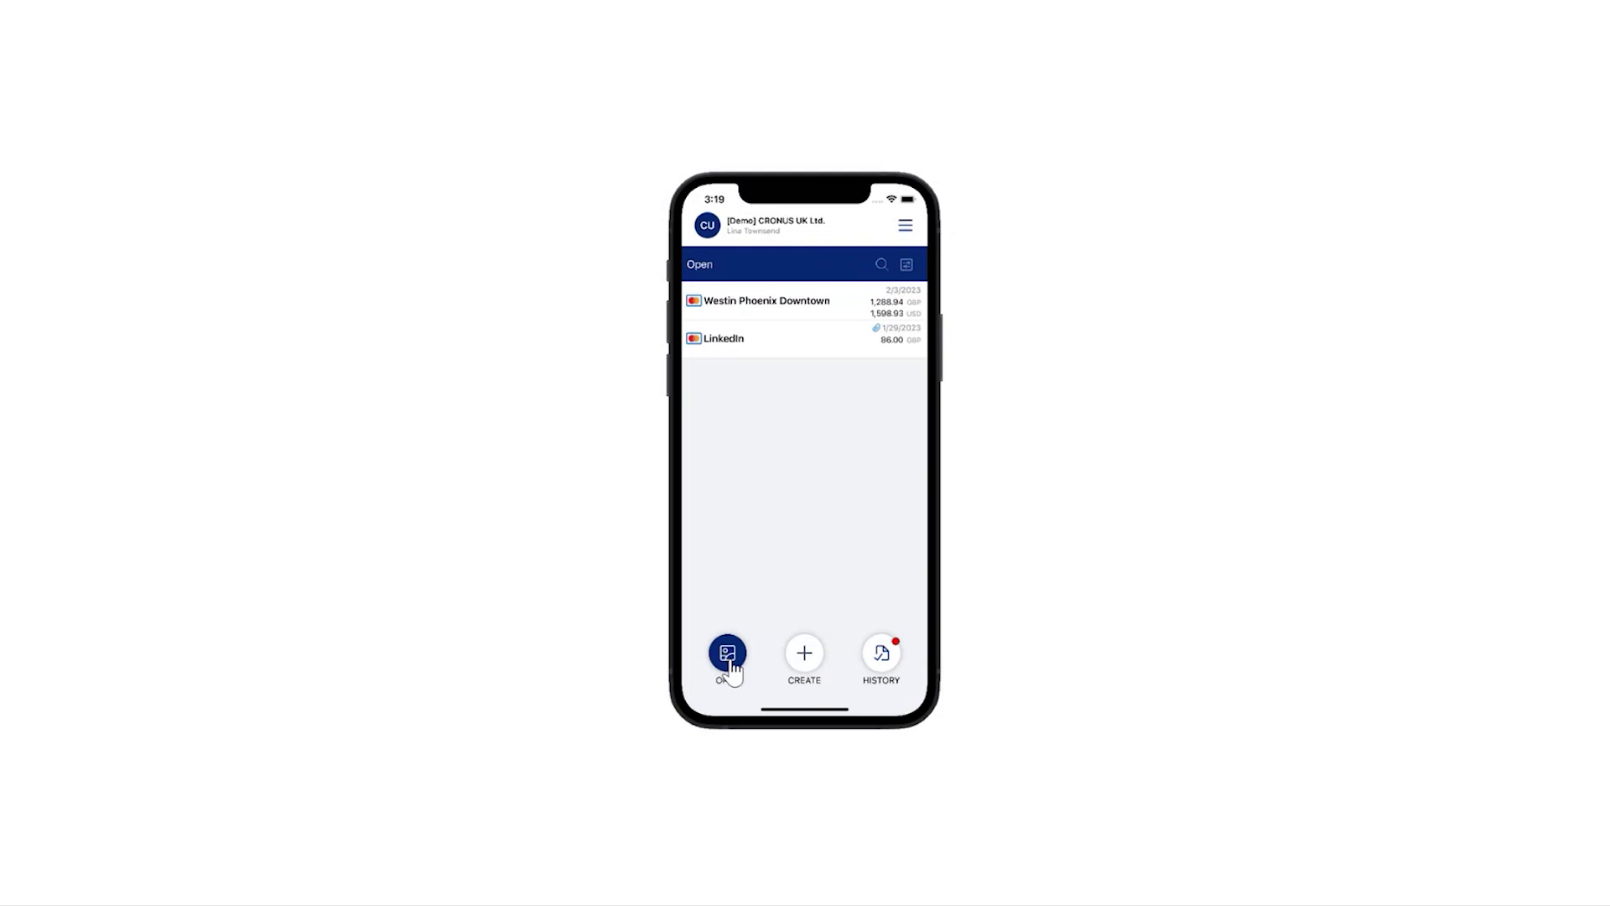
click(766, 352)
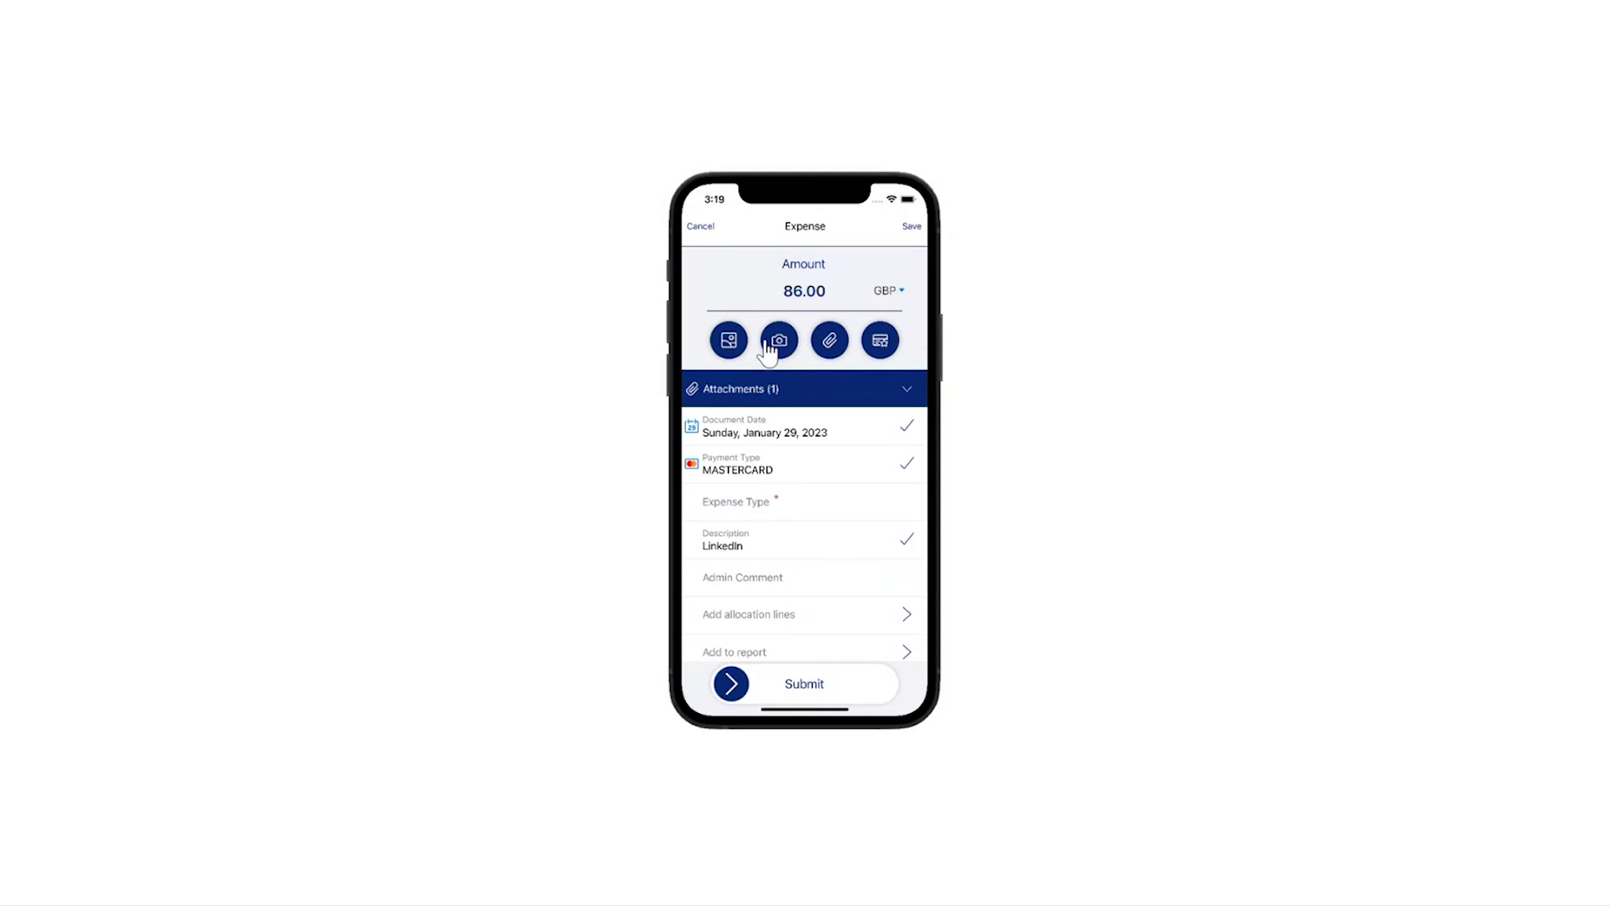
click(747, 515)
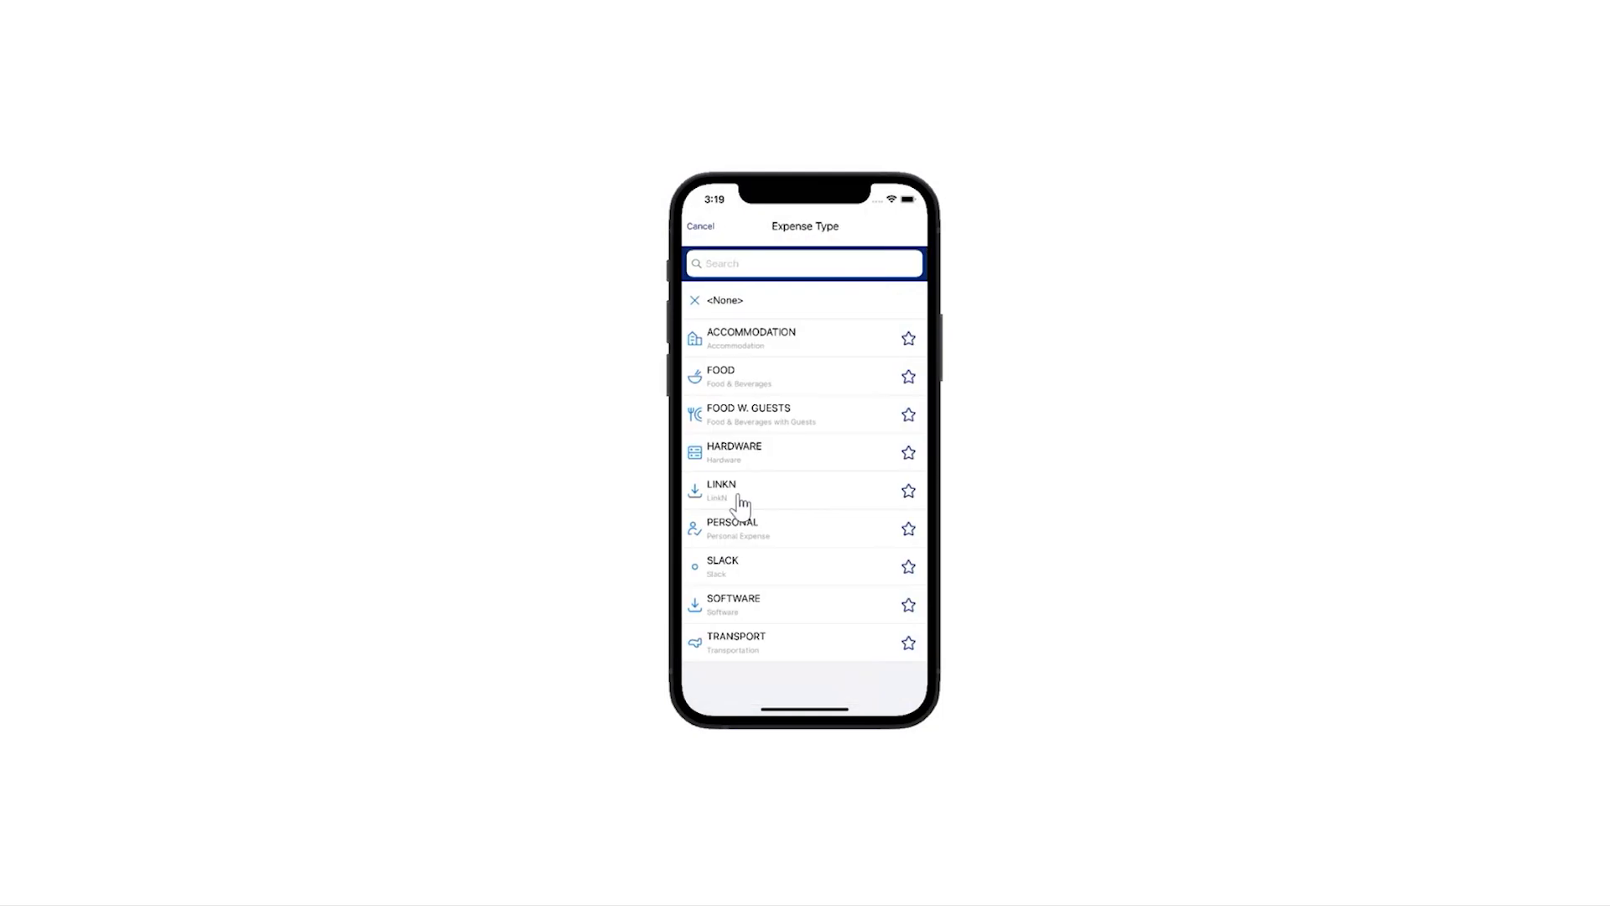
click(741, 495)
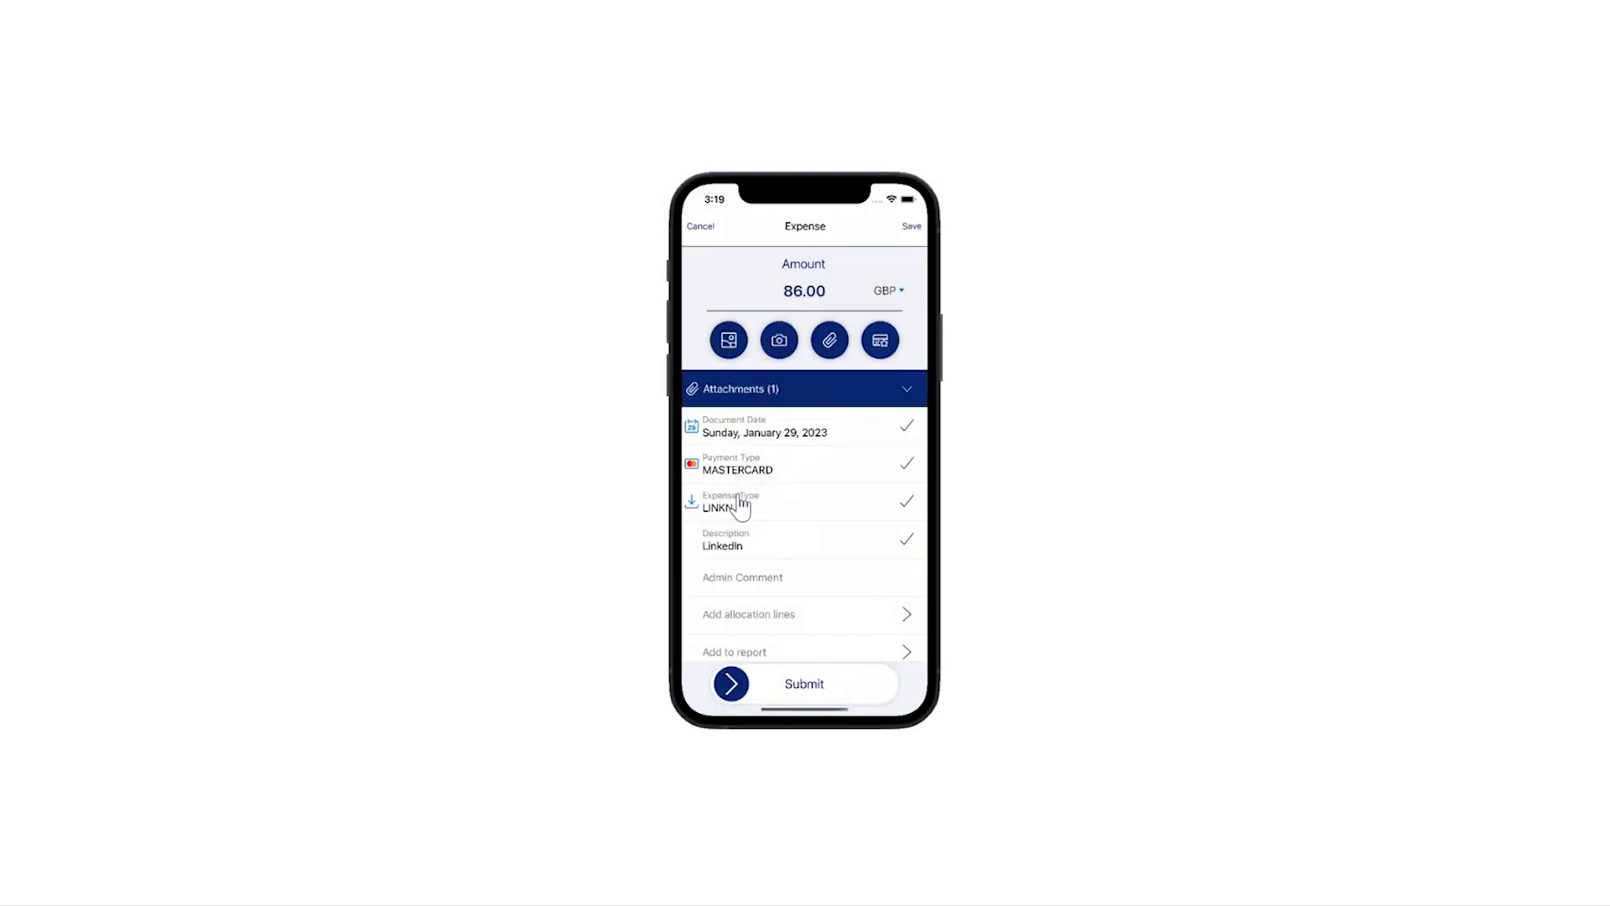
click(912, 227)
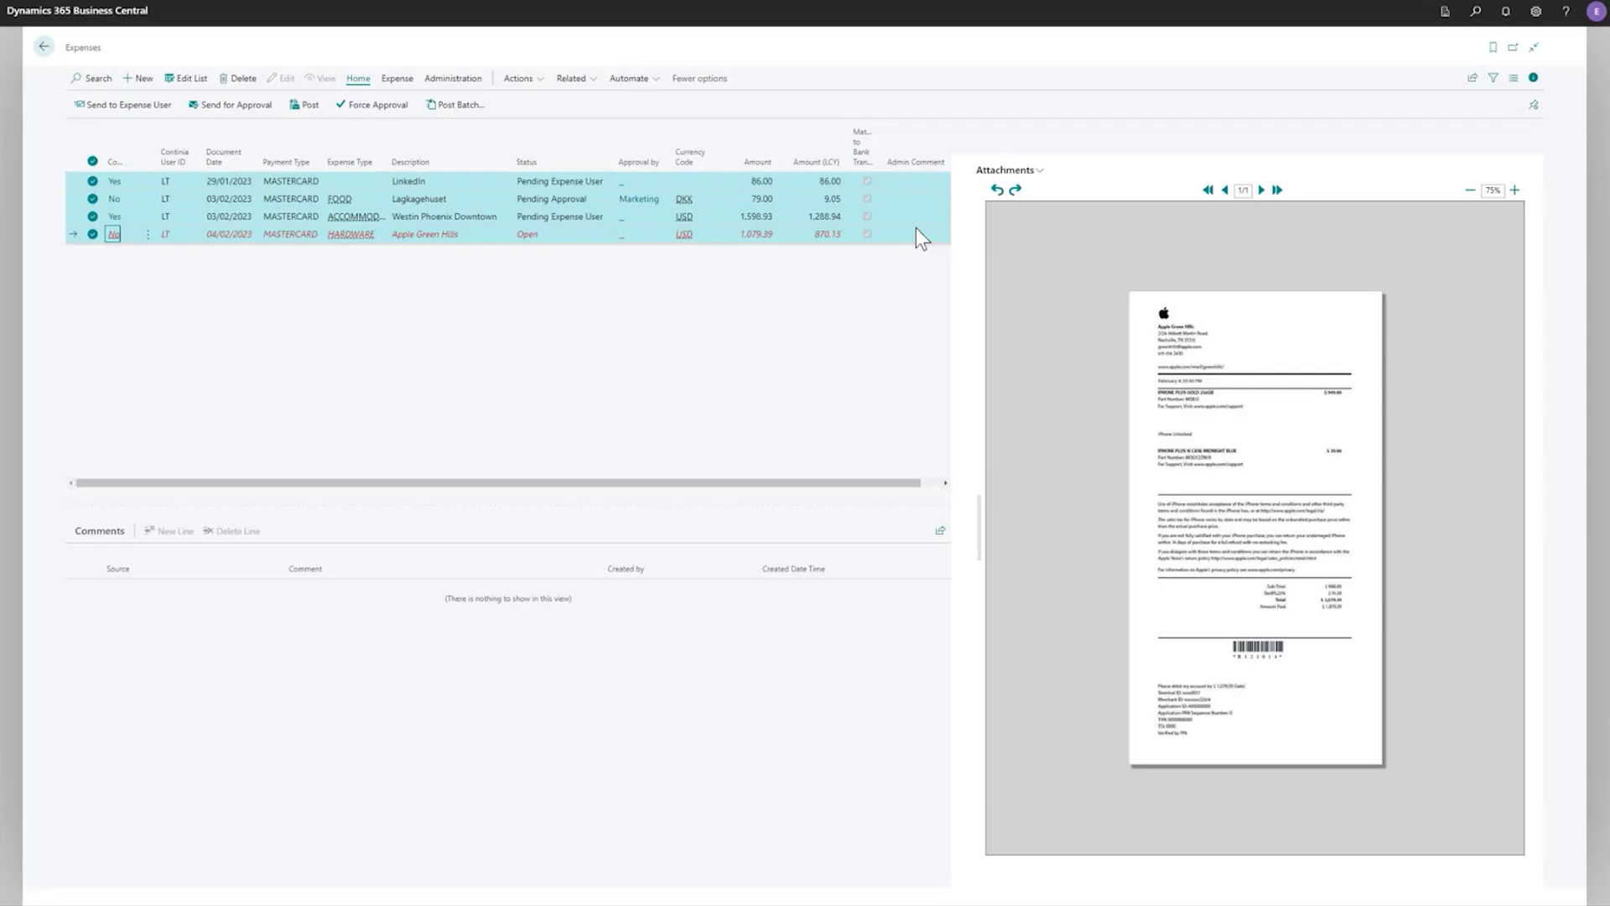
Synchronize from the Role Center and check the LinkedIn expense card shows LINKN and contract PC0000012
click(45, 47)
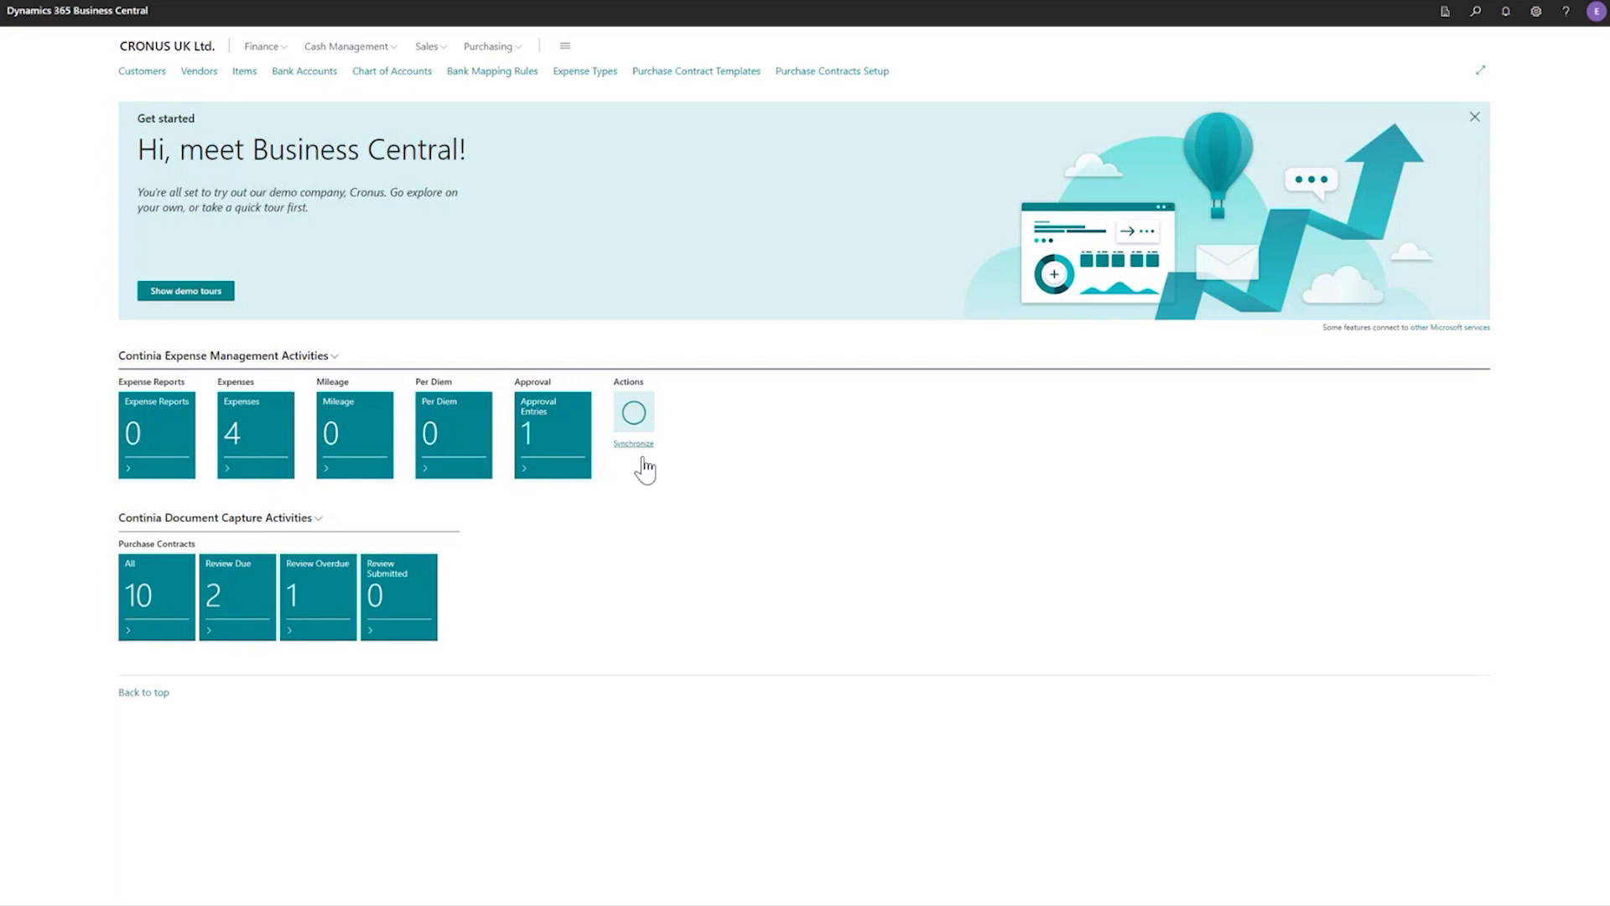
click(634, 412)
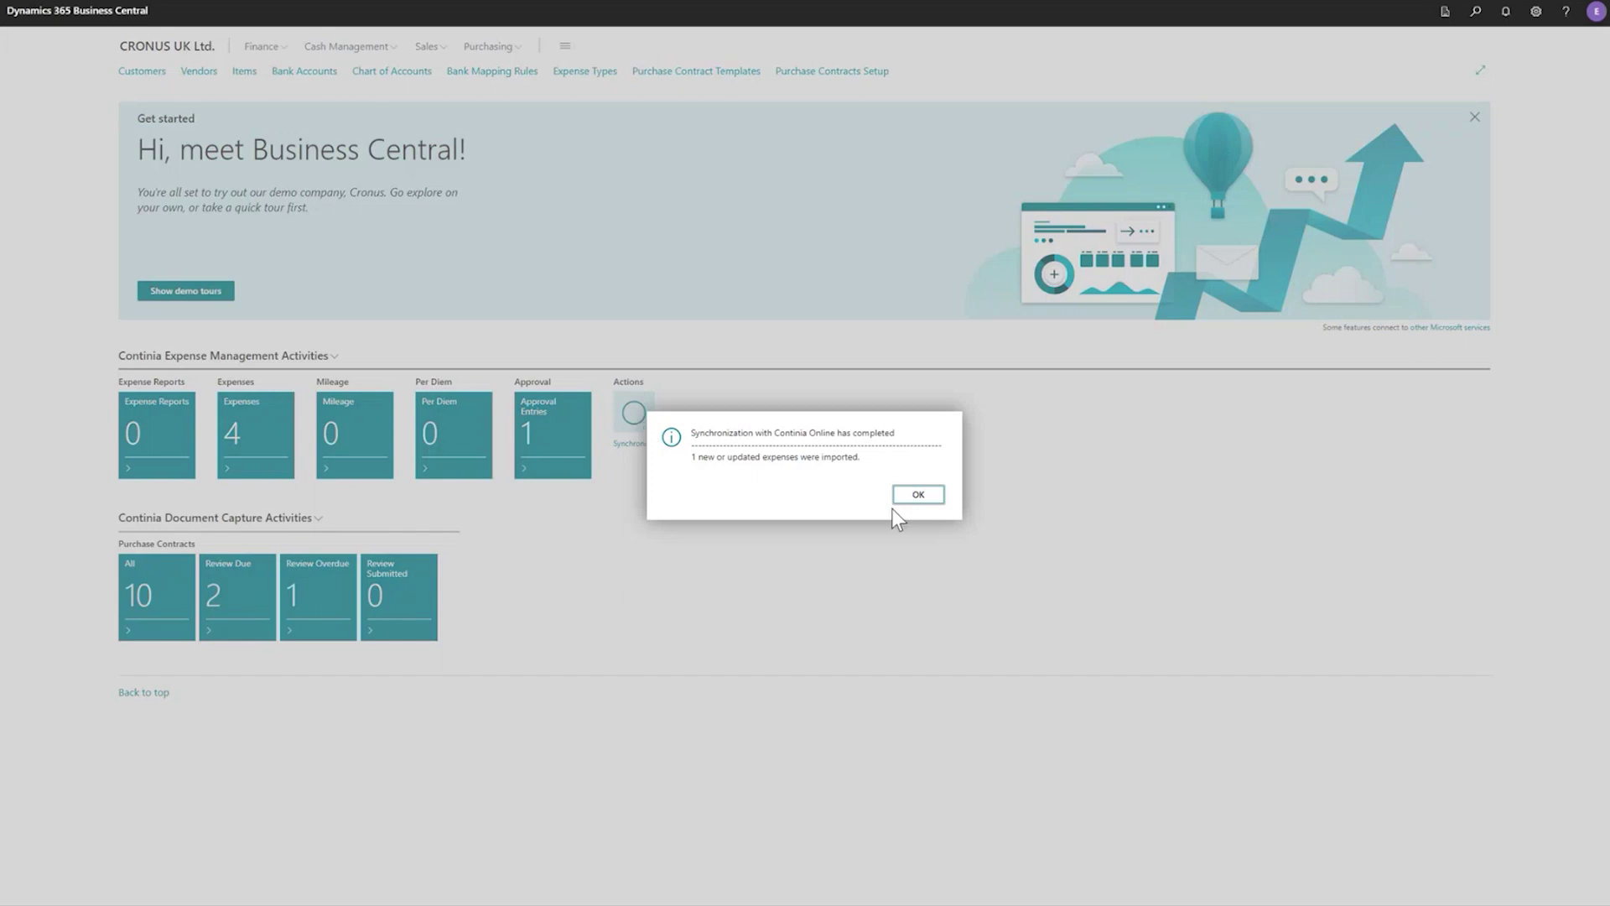
click(920, 496)
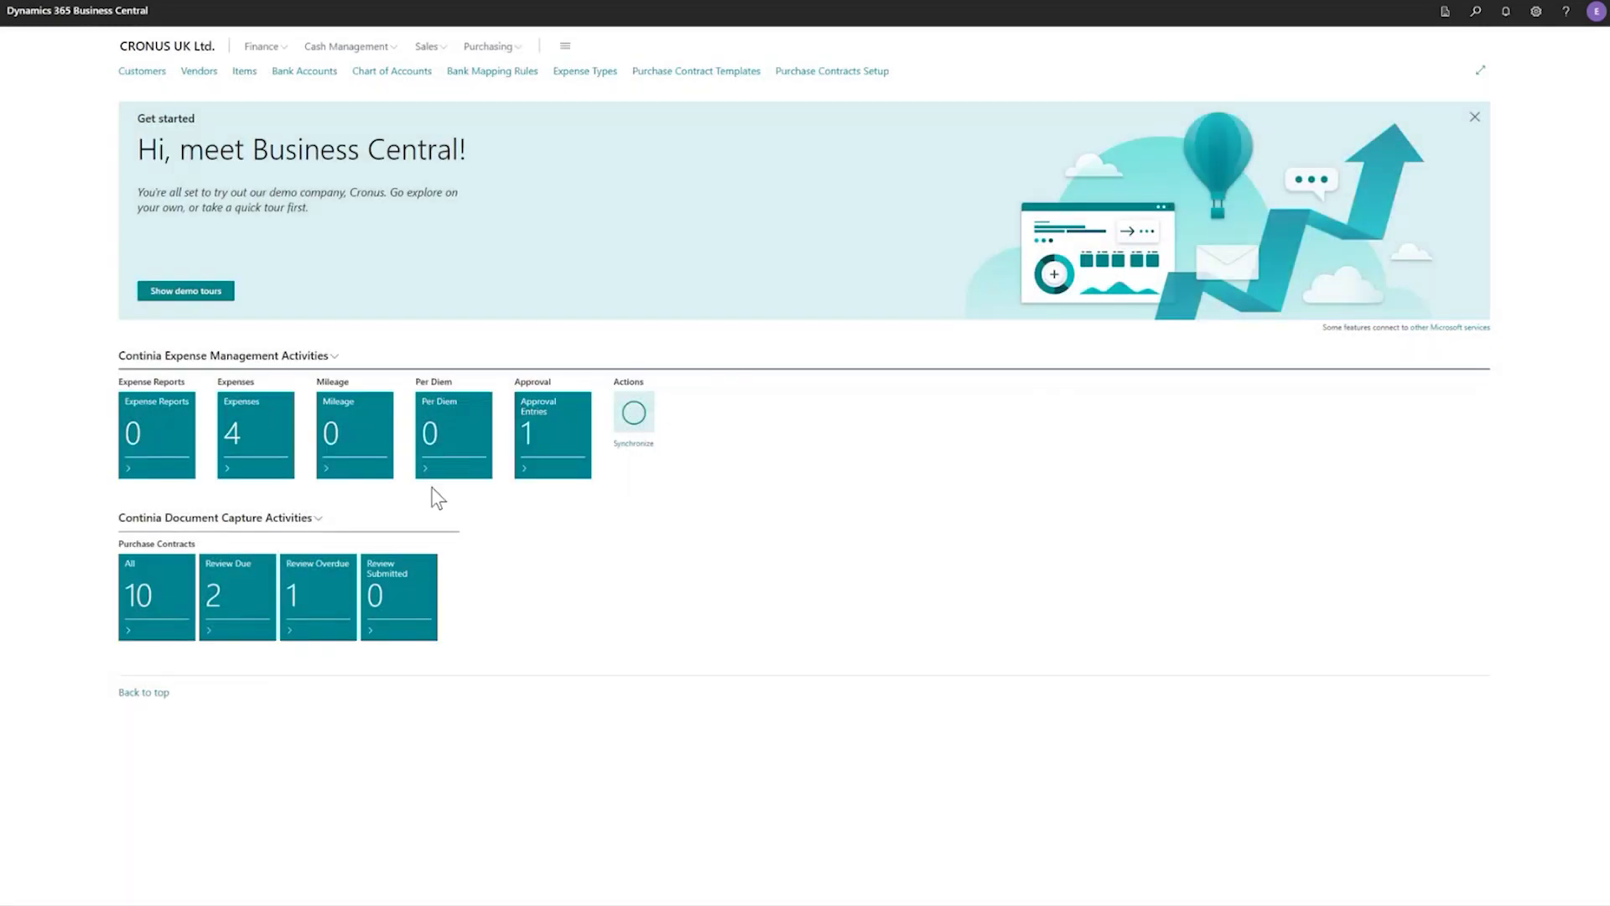
click(260, 446)
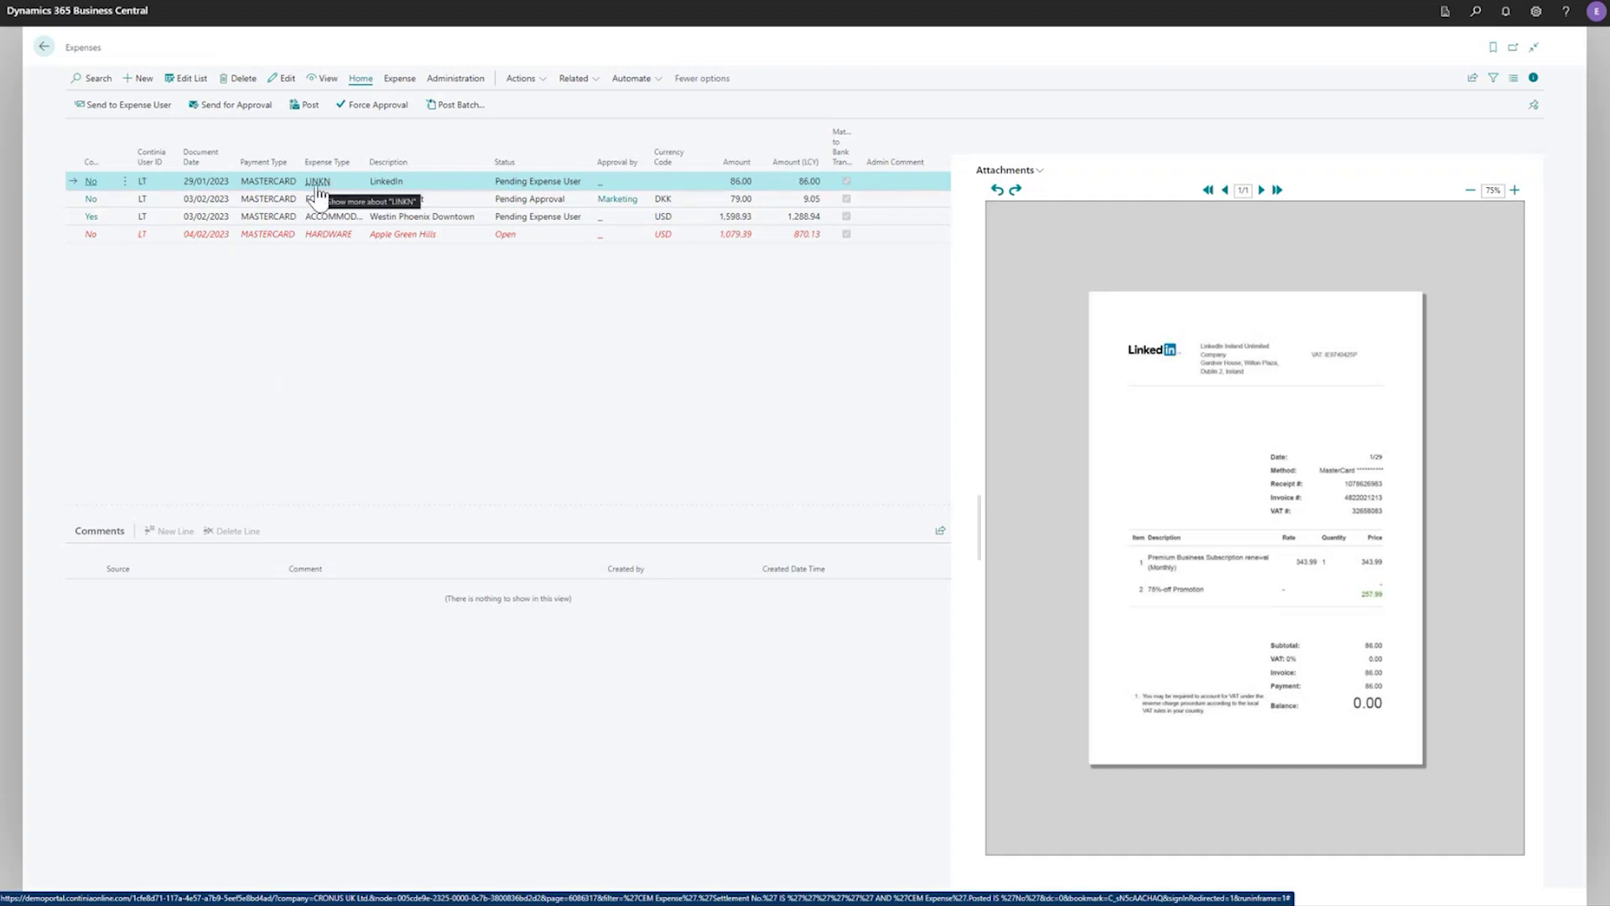
click(91, 183)
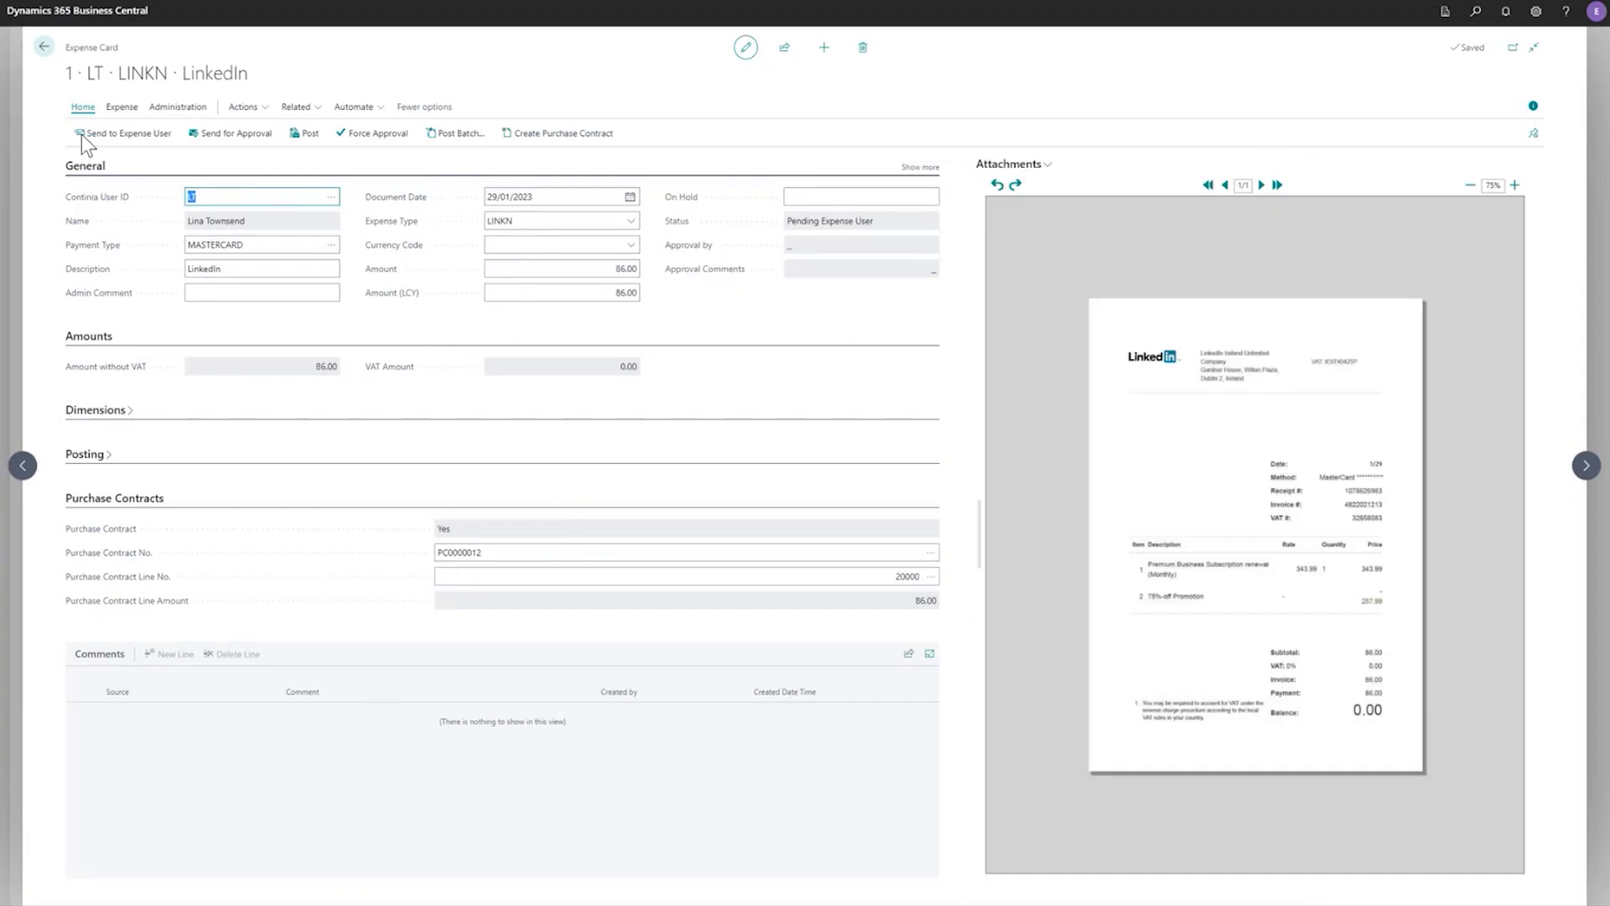
click(44, 48)
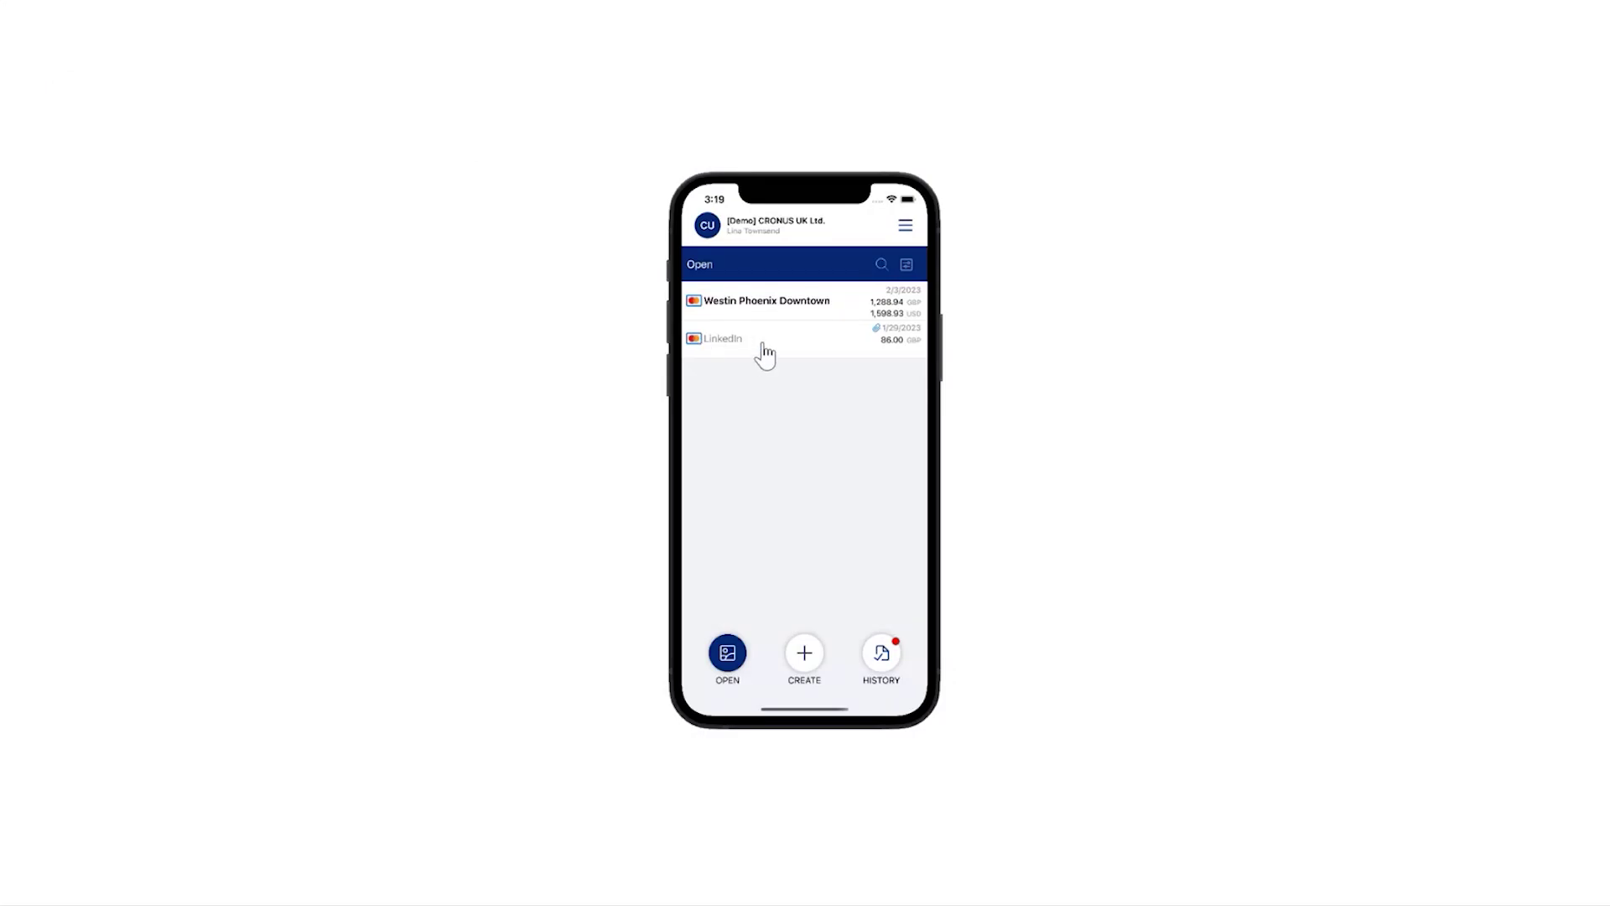
Submit the 86.00 GBP LinkedIn expense from the phone's Open list
click(764, 353)
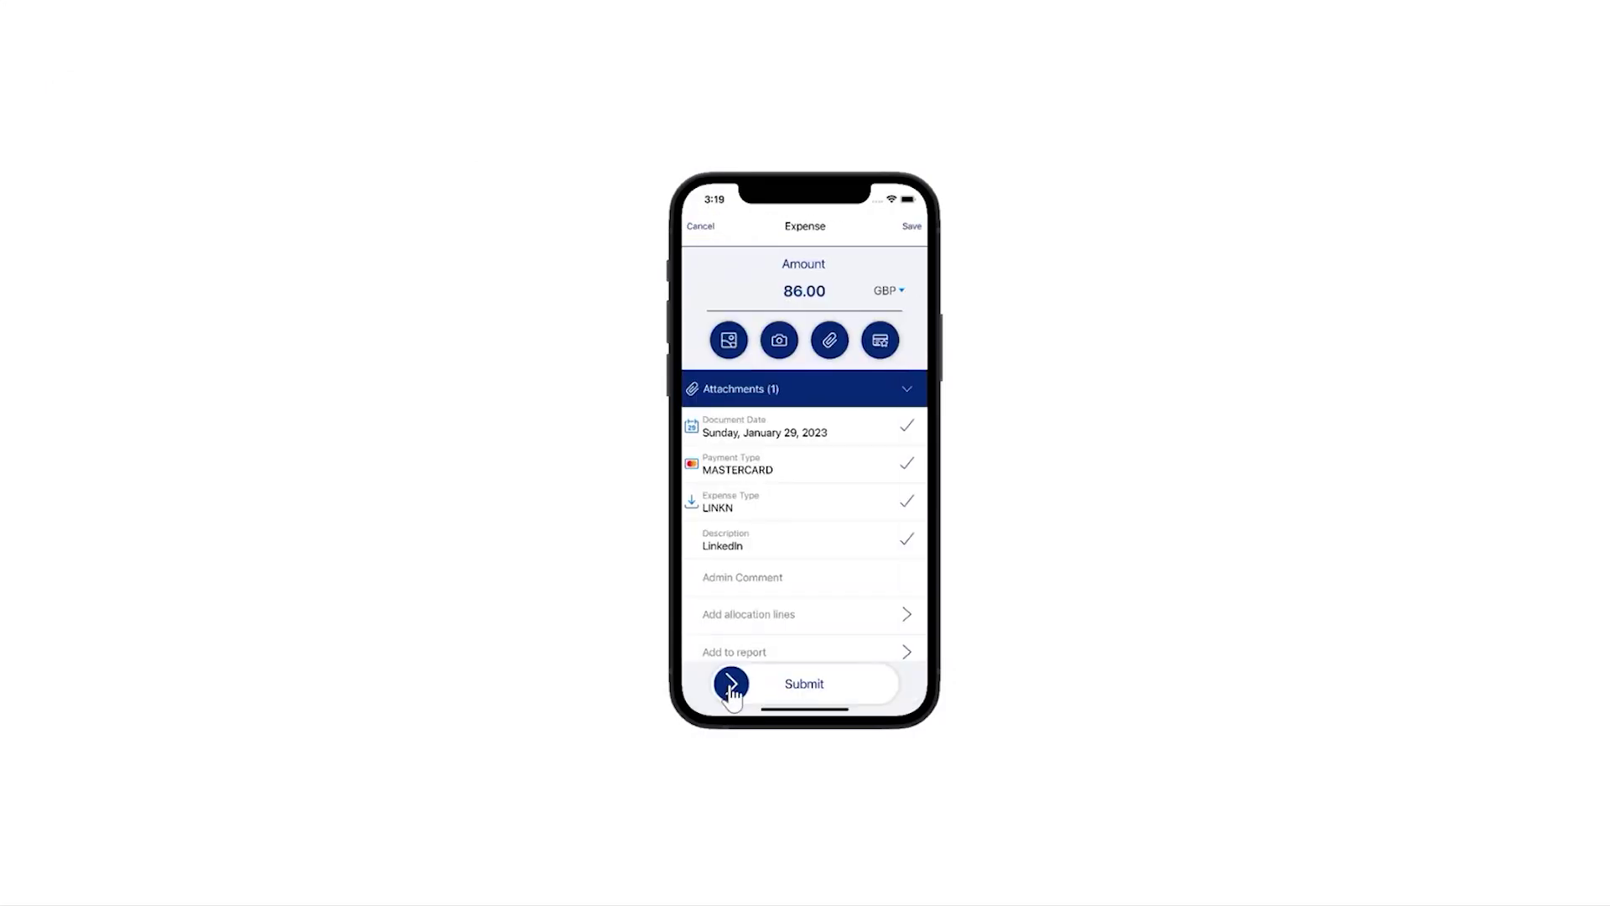
drag(731, 686, 876, 686)
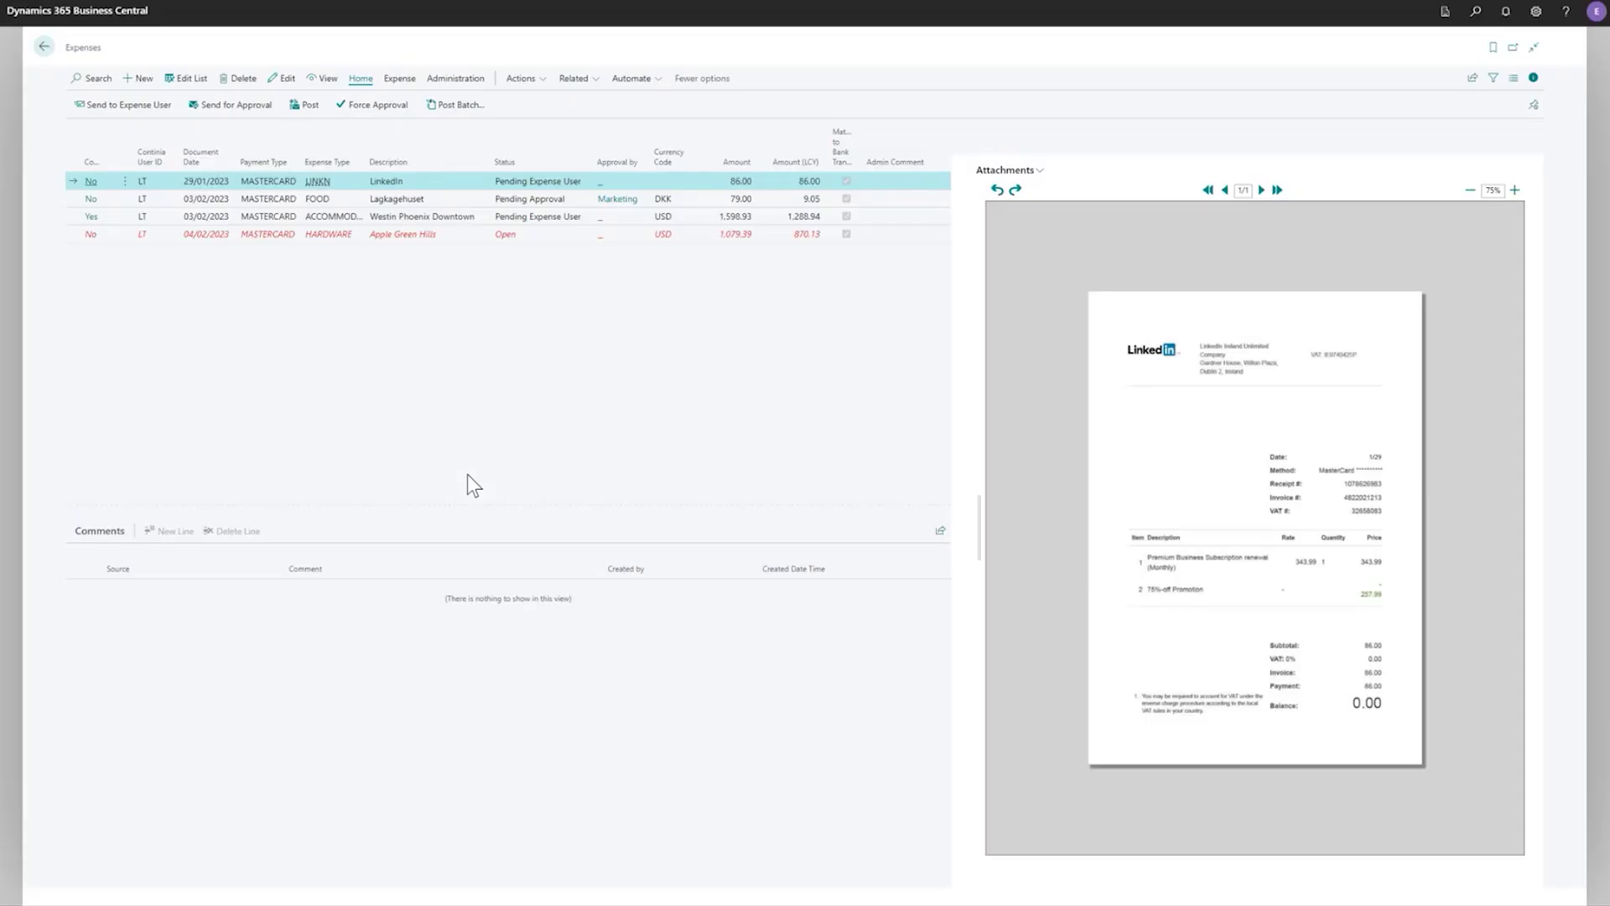
Synchronize via Administration, then refresh the LinkedIn expense card to confirm it is Released
click(455, 82)
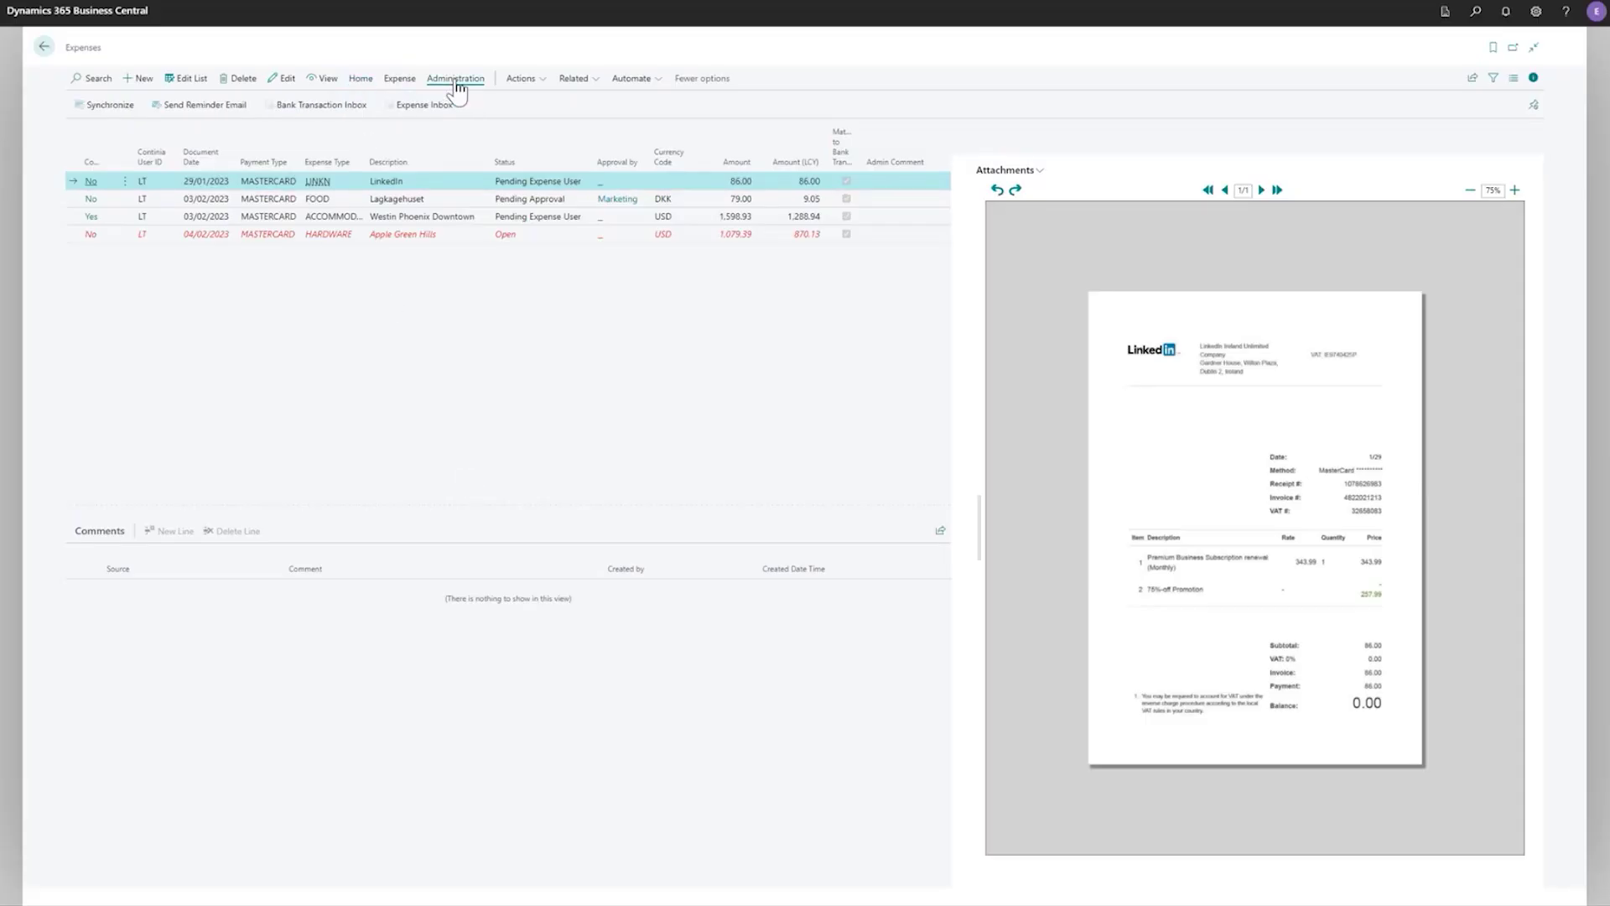
click(104, 109)
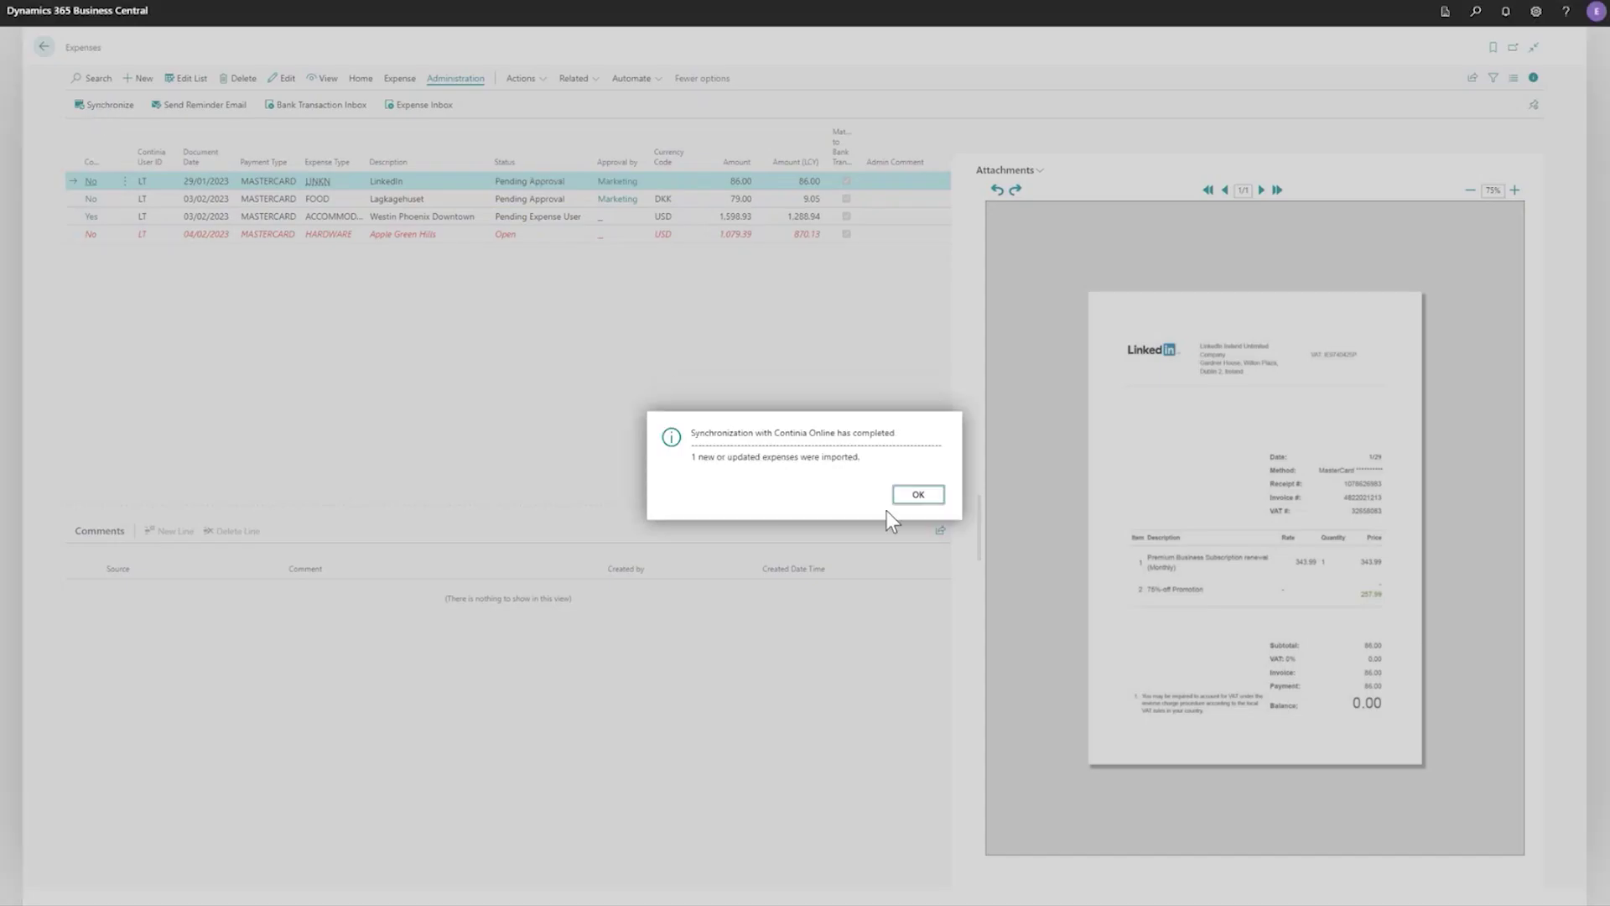
click(925, 494)
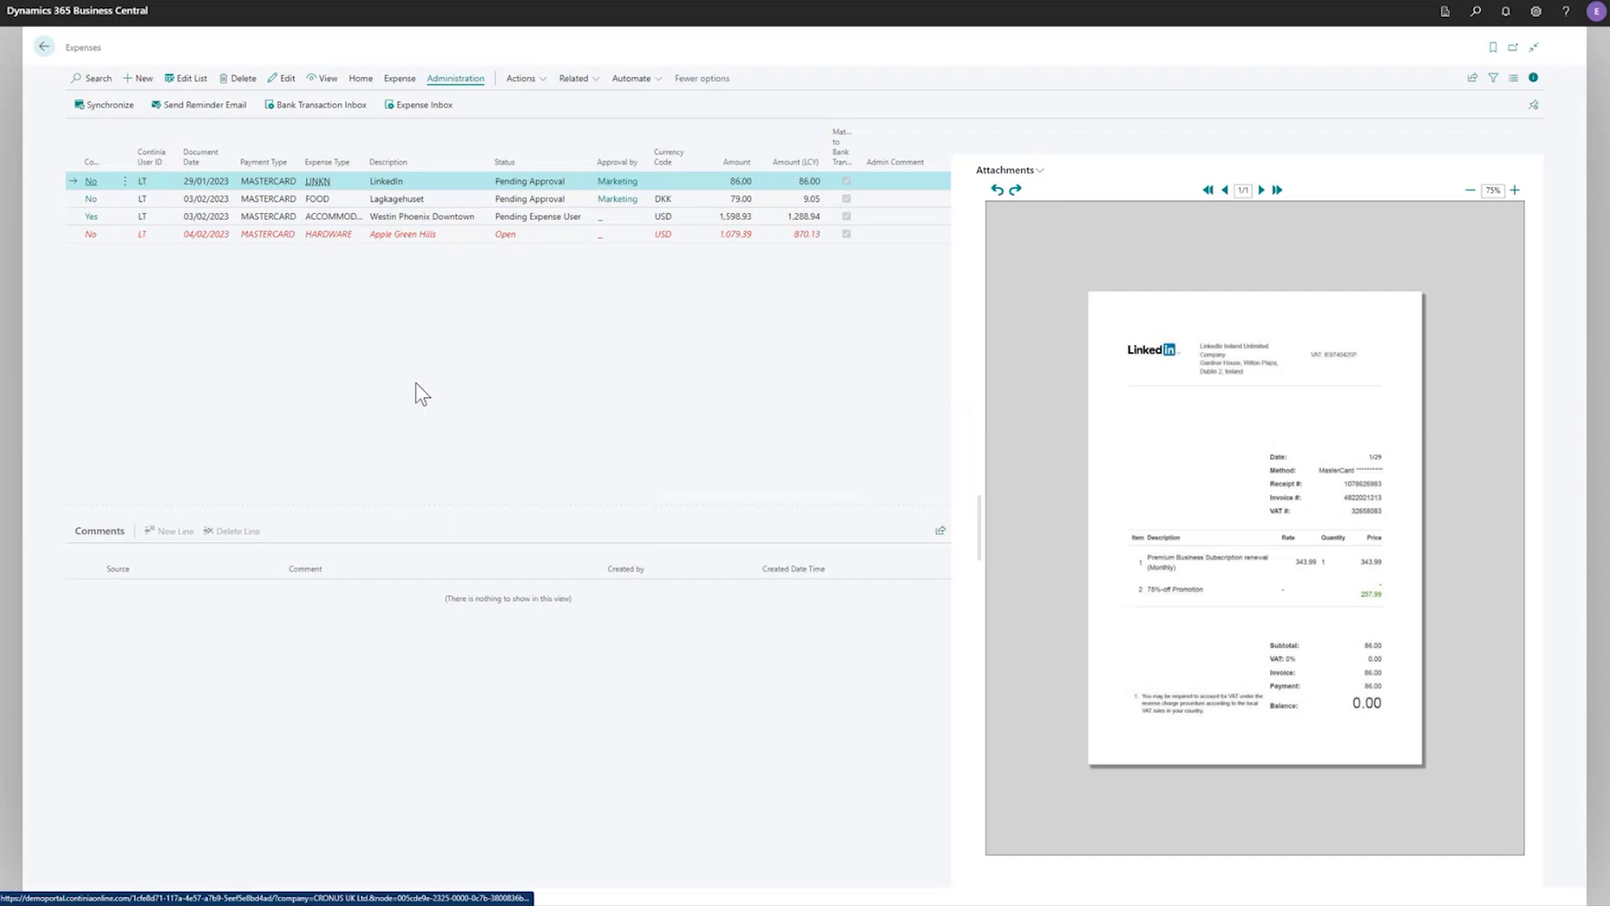
click(89, 182)
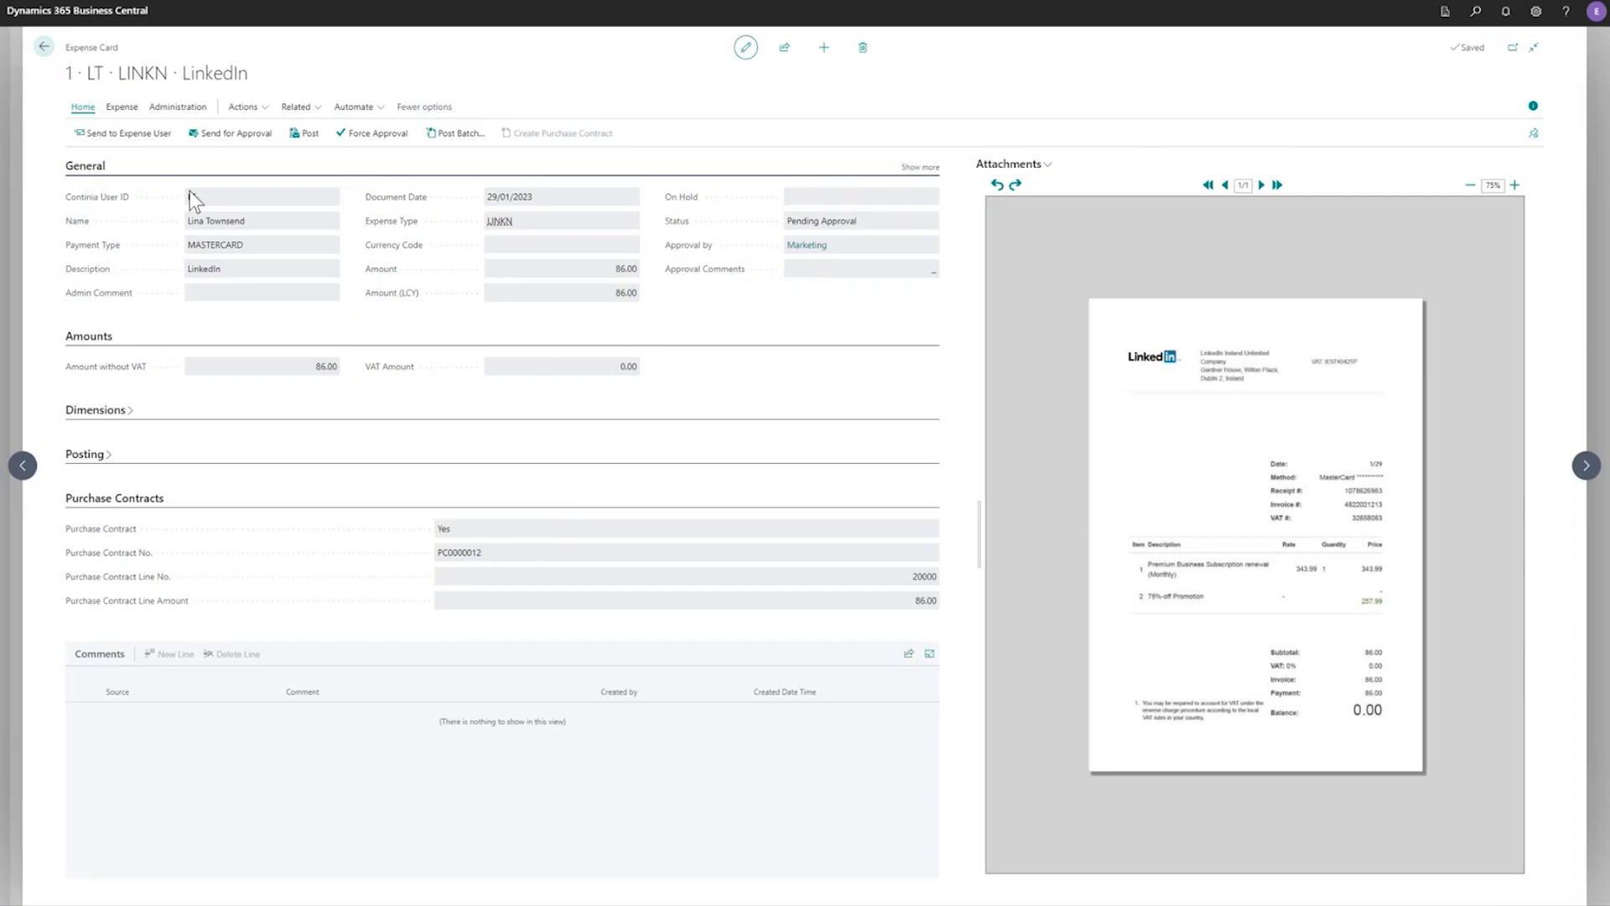
click(249, 147)
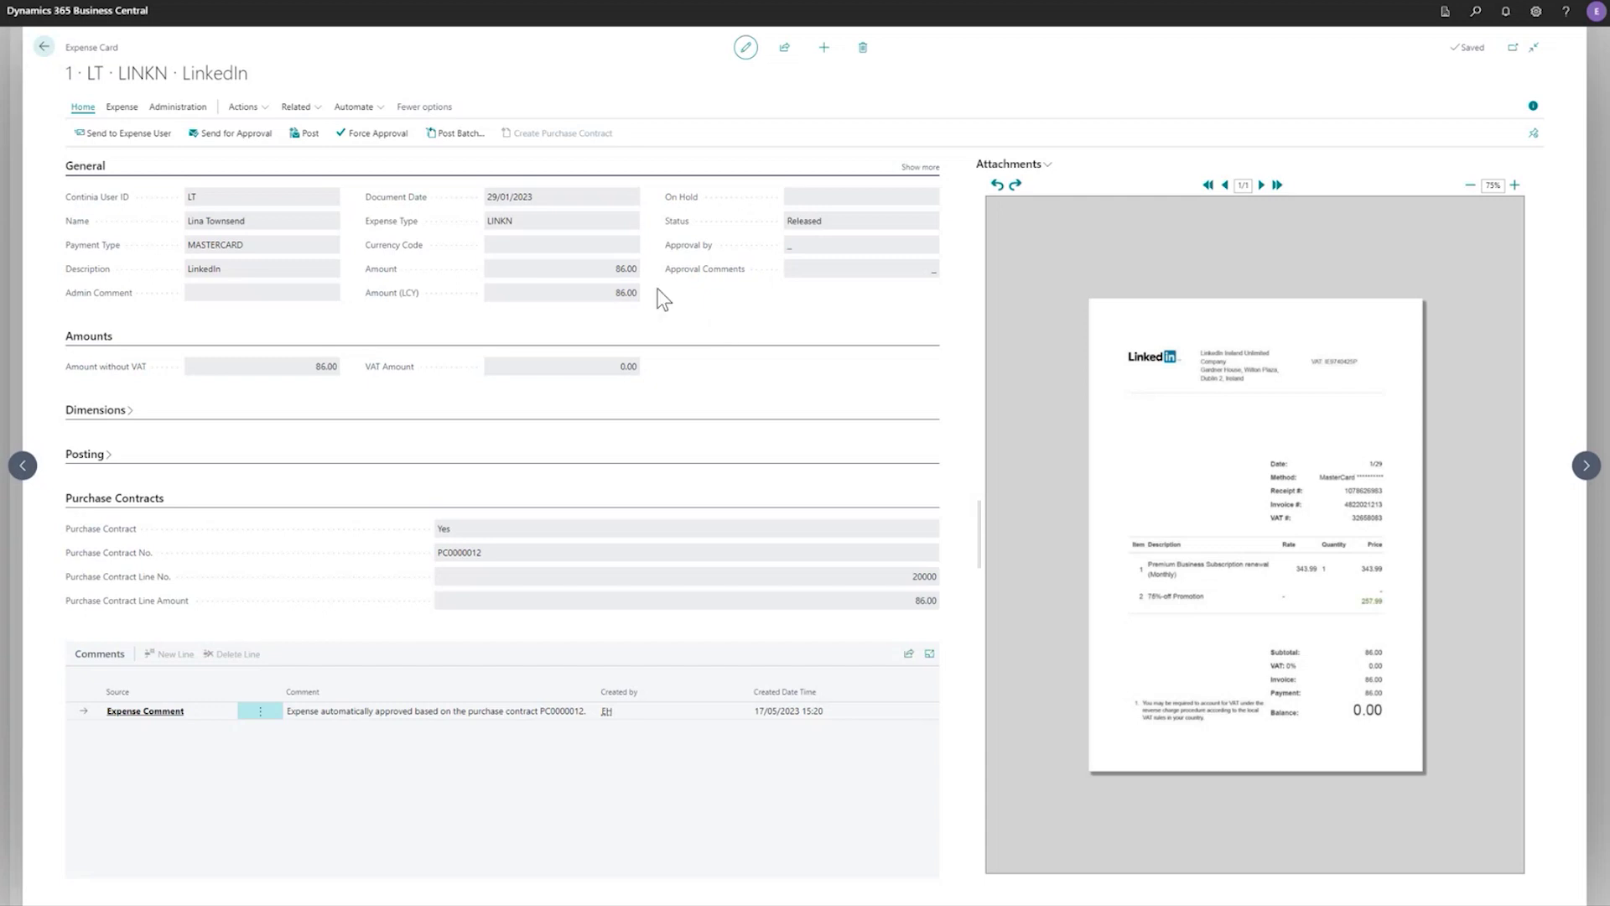
click(44, 49)
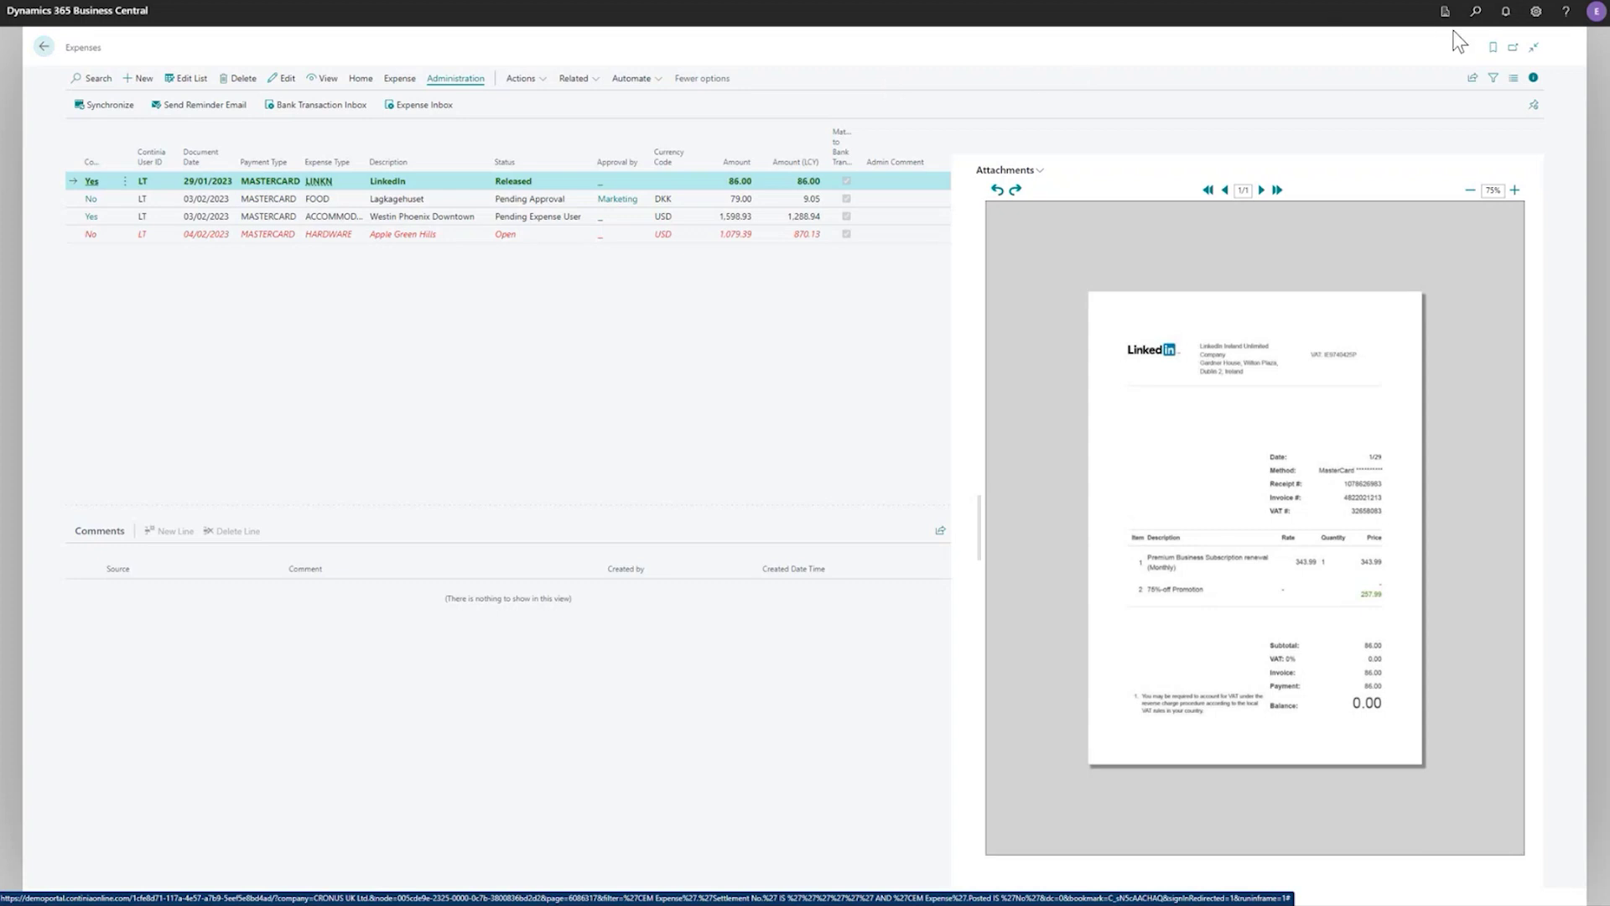
click(1476, 12)
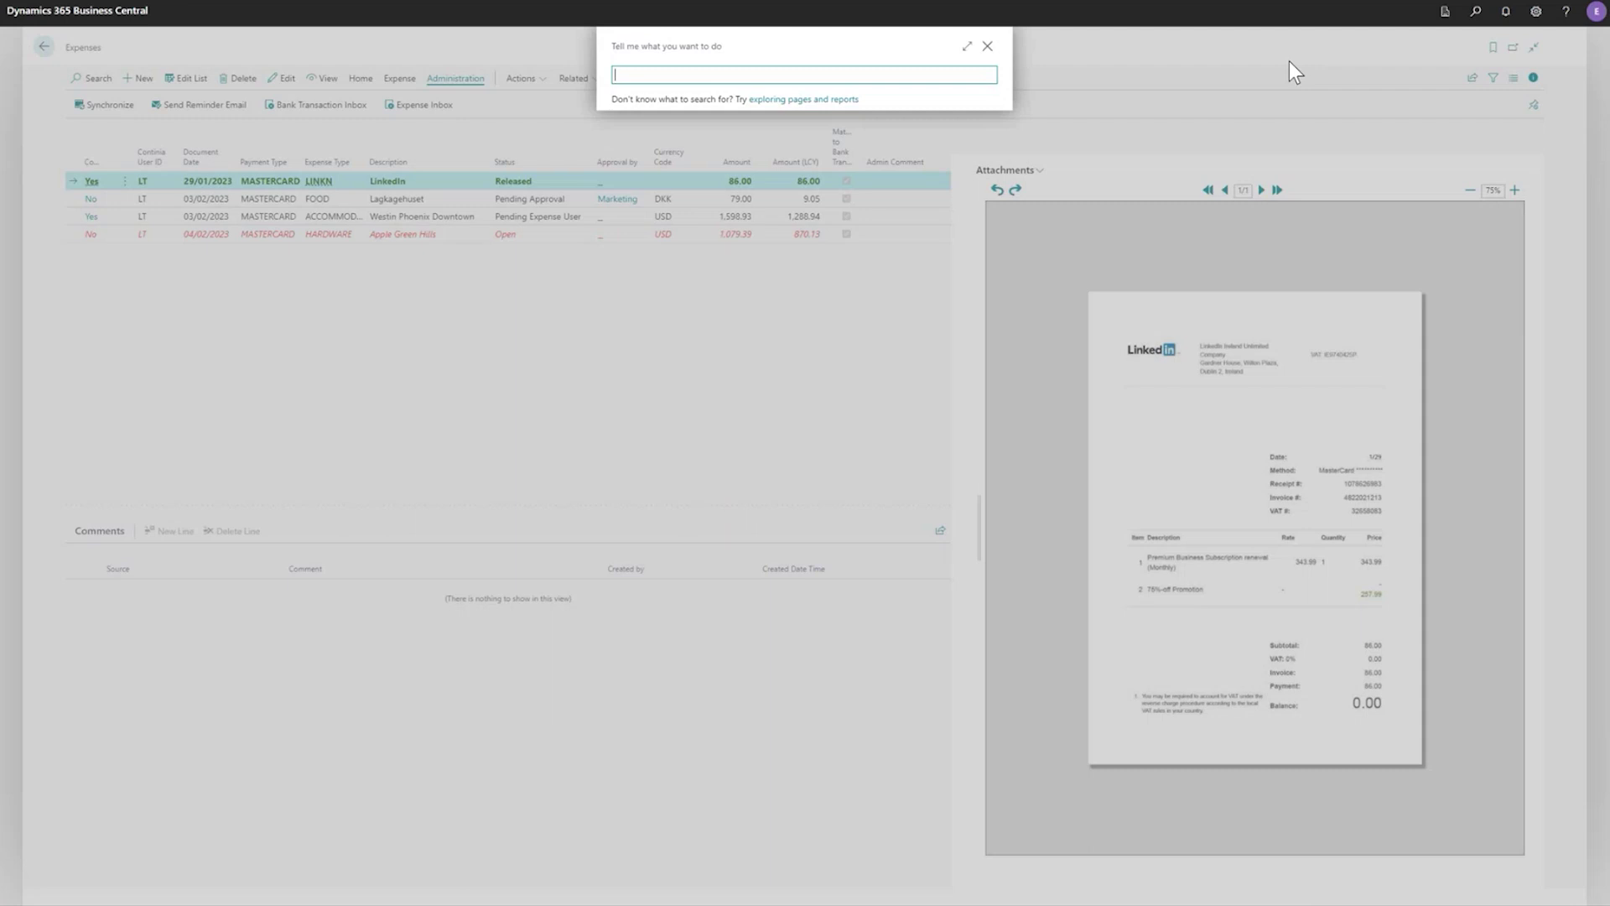
text(expense types)
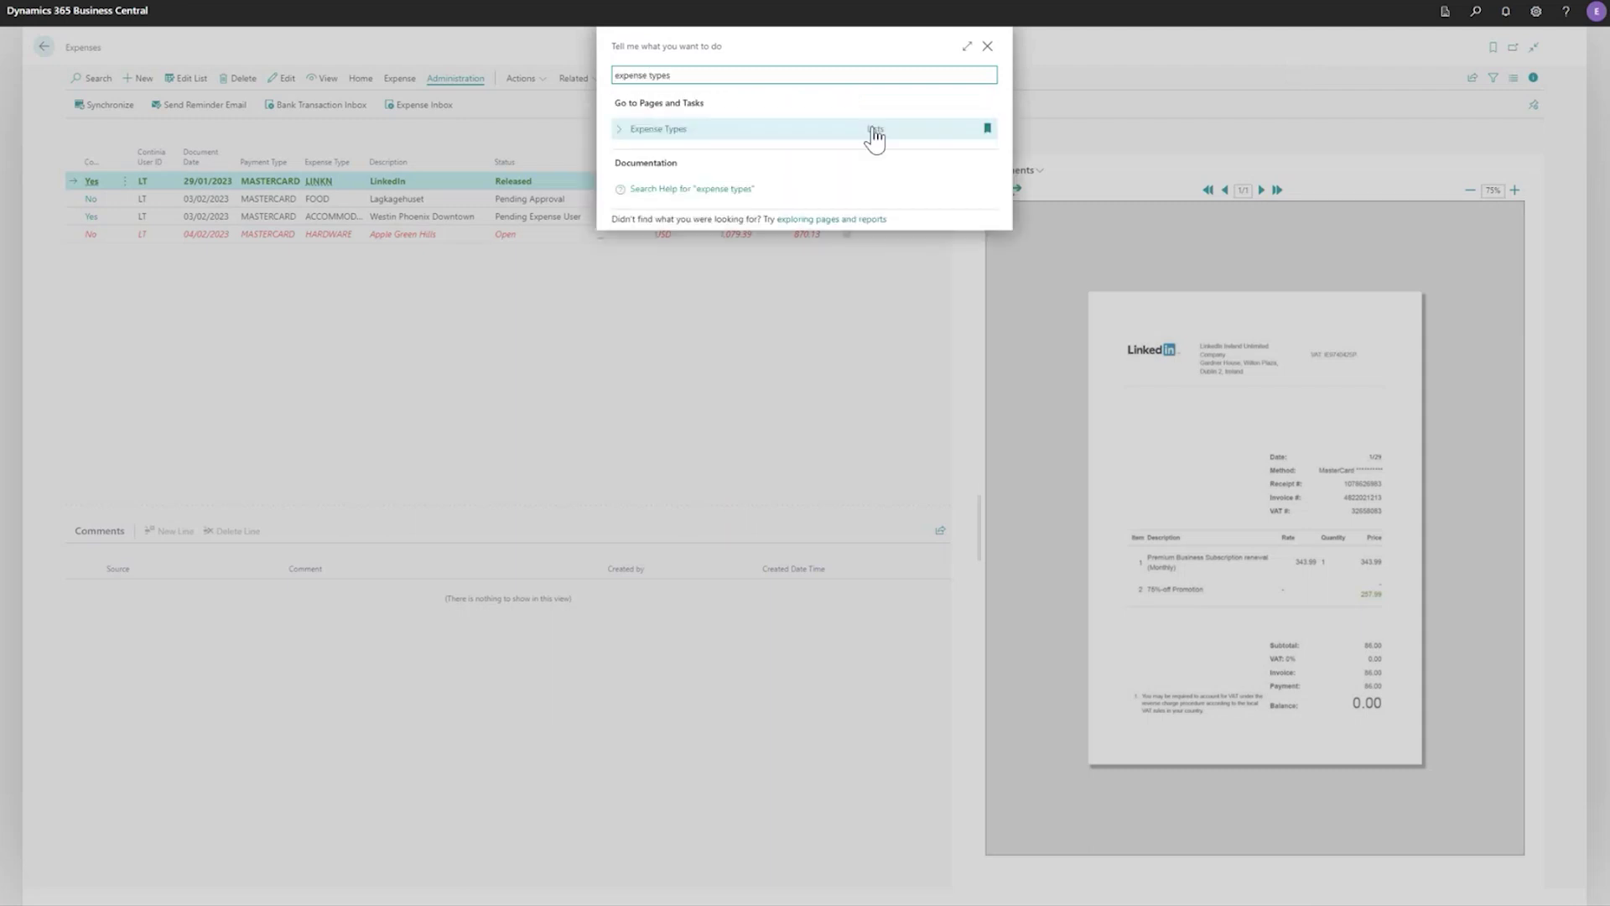
click(671, 130)
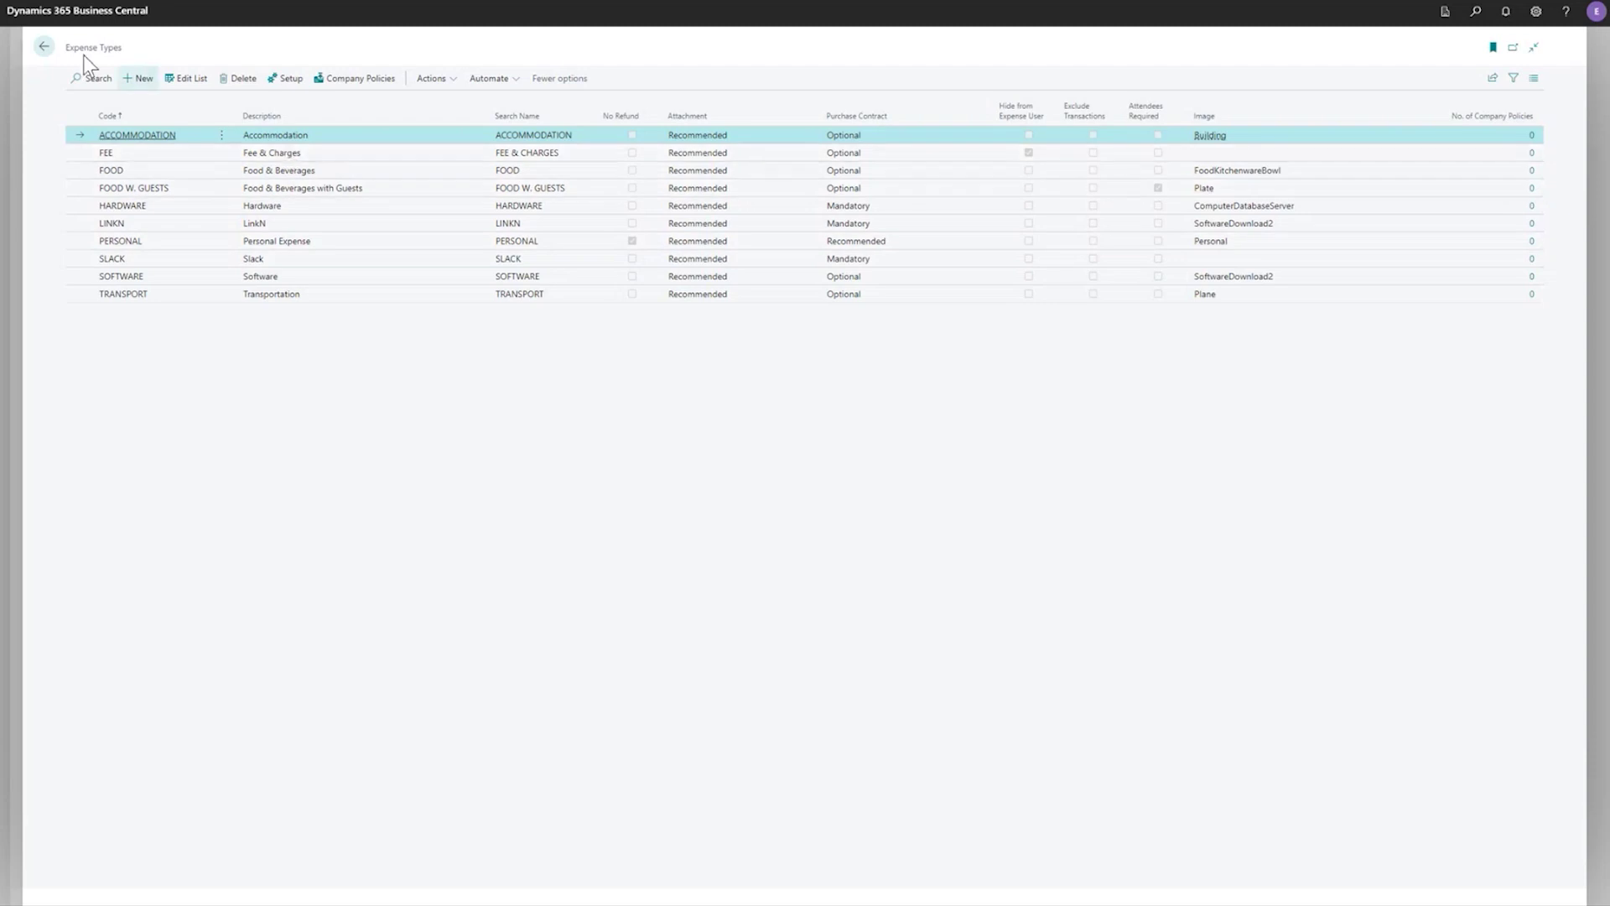
click(42, 47)
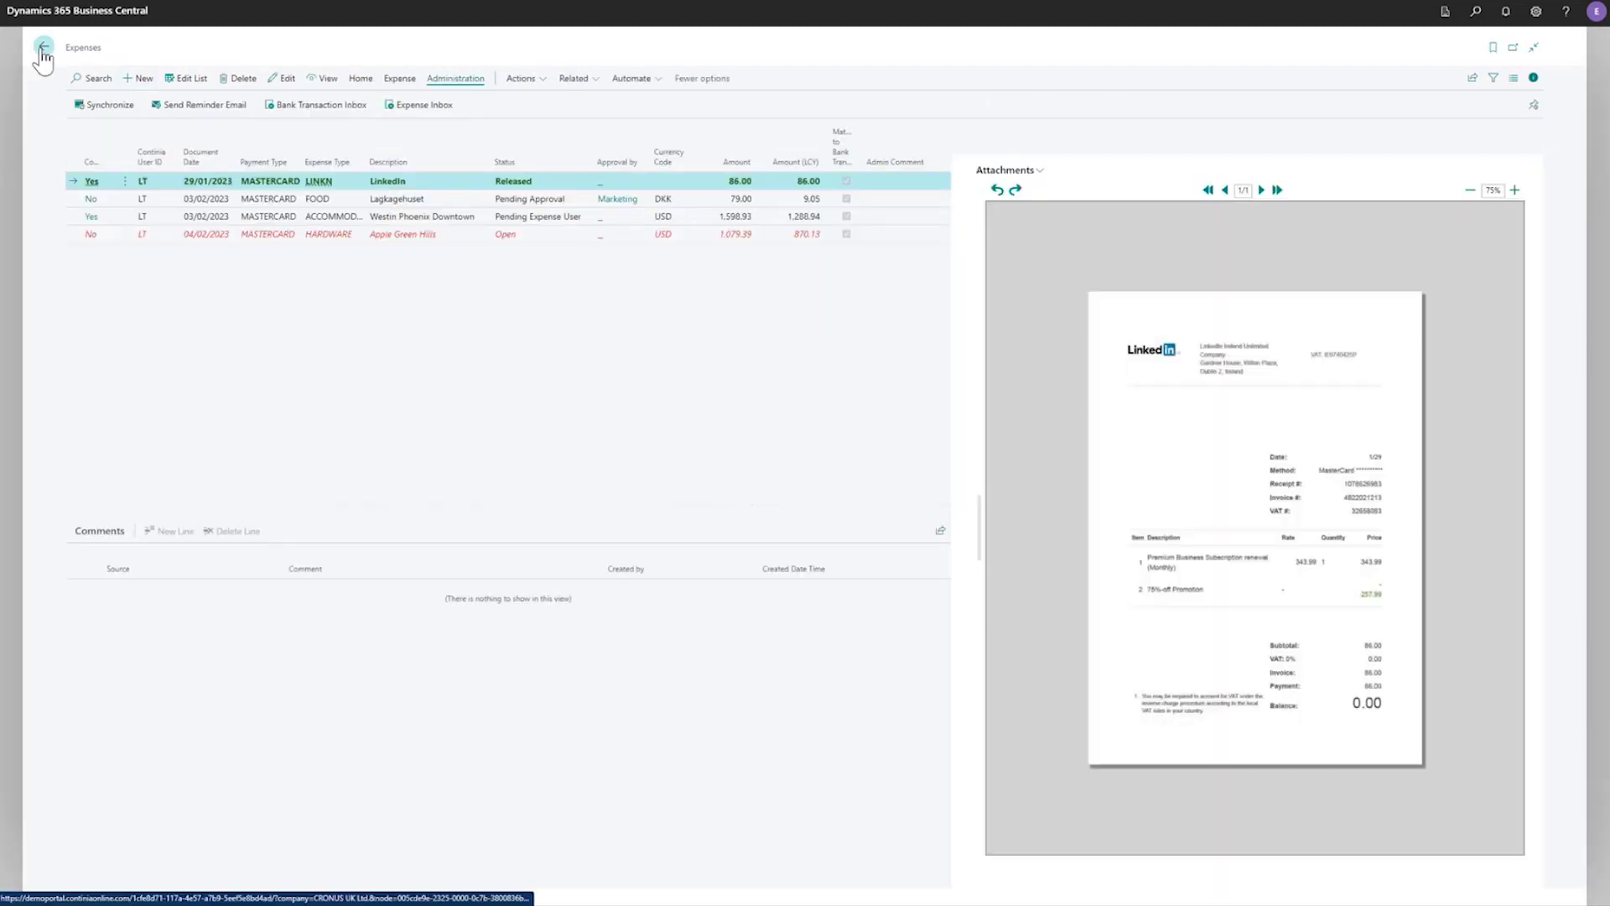
Review the All, Review Overdue and Review Due purchase contract lists, returning home after each
click(42, 48)
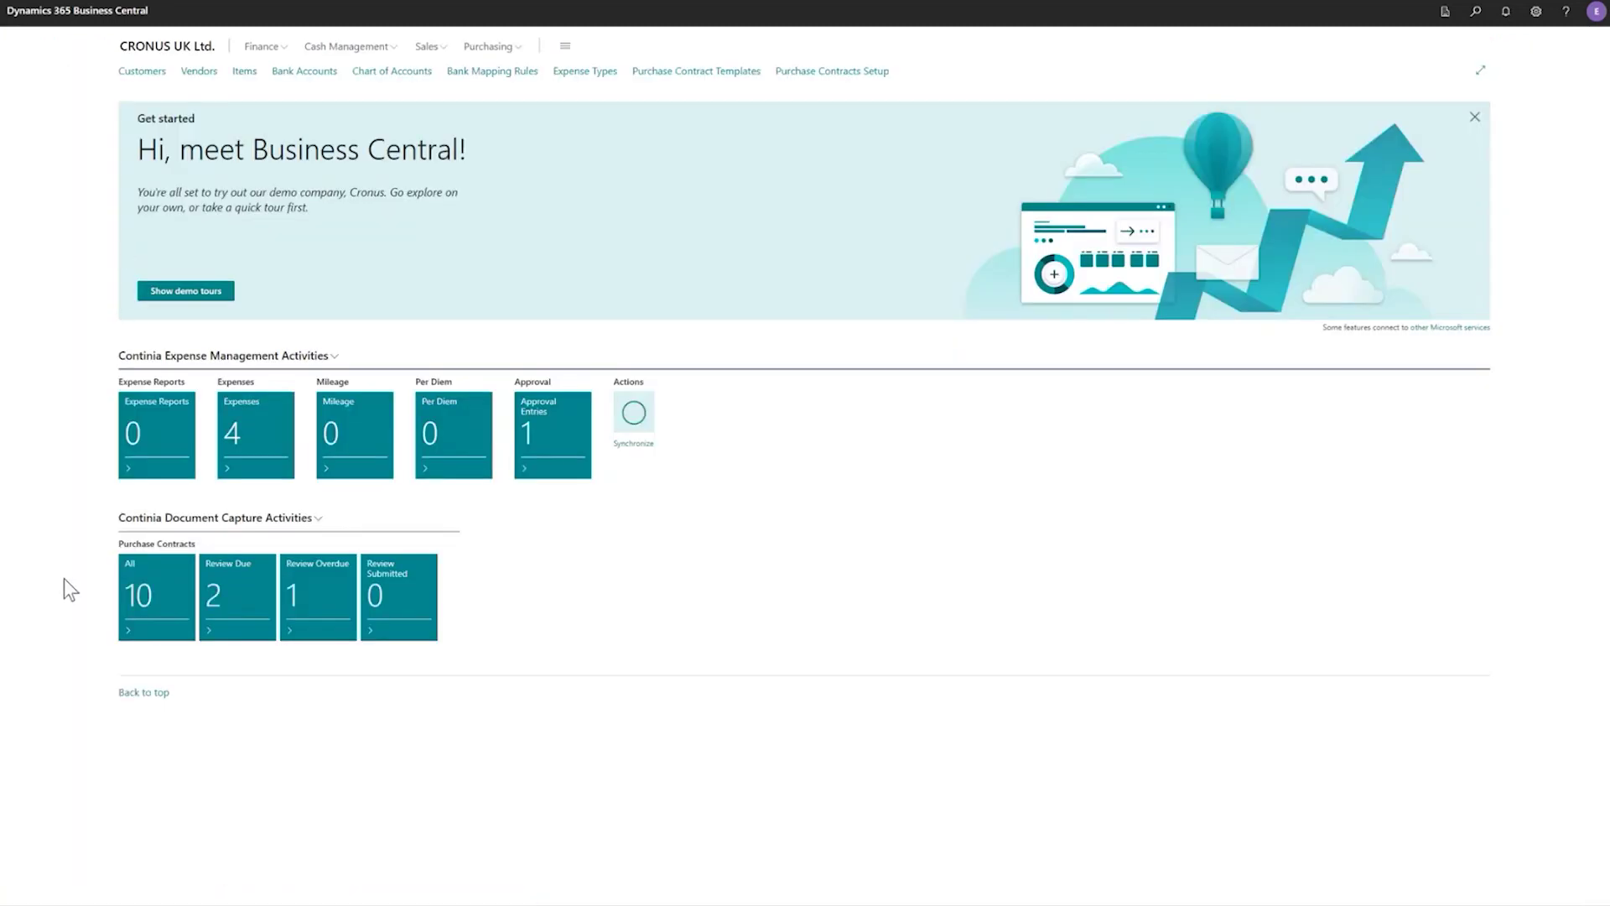
click(155, 604)
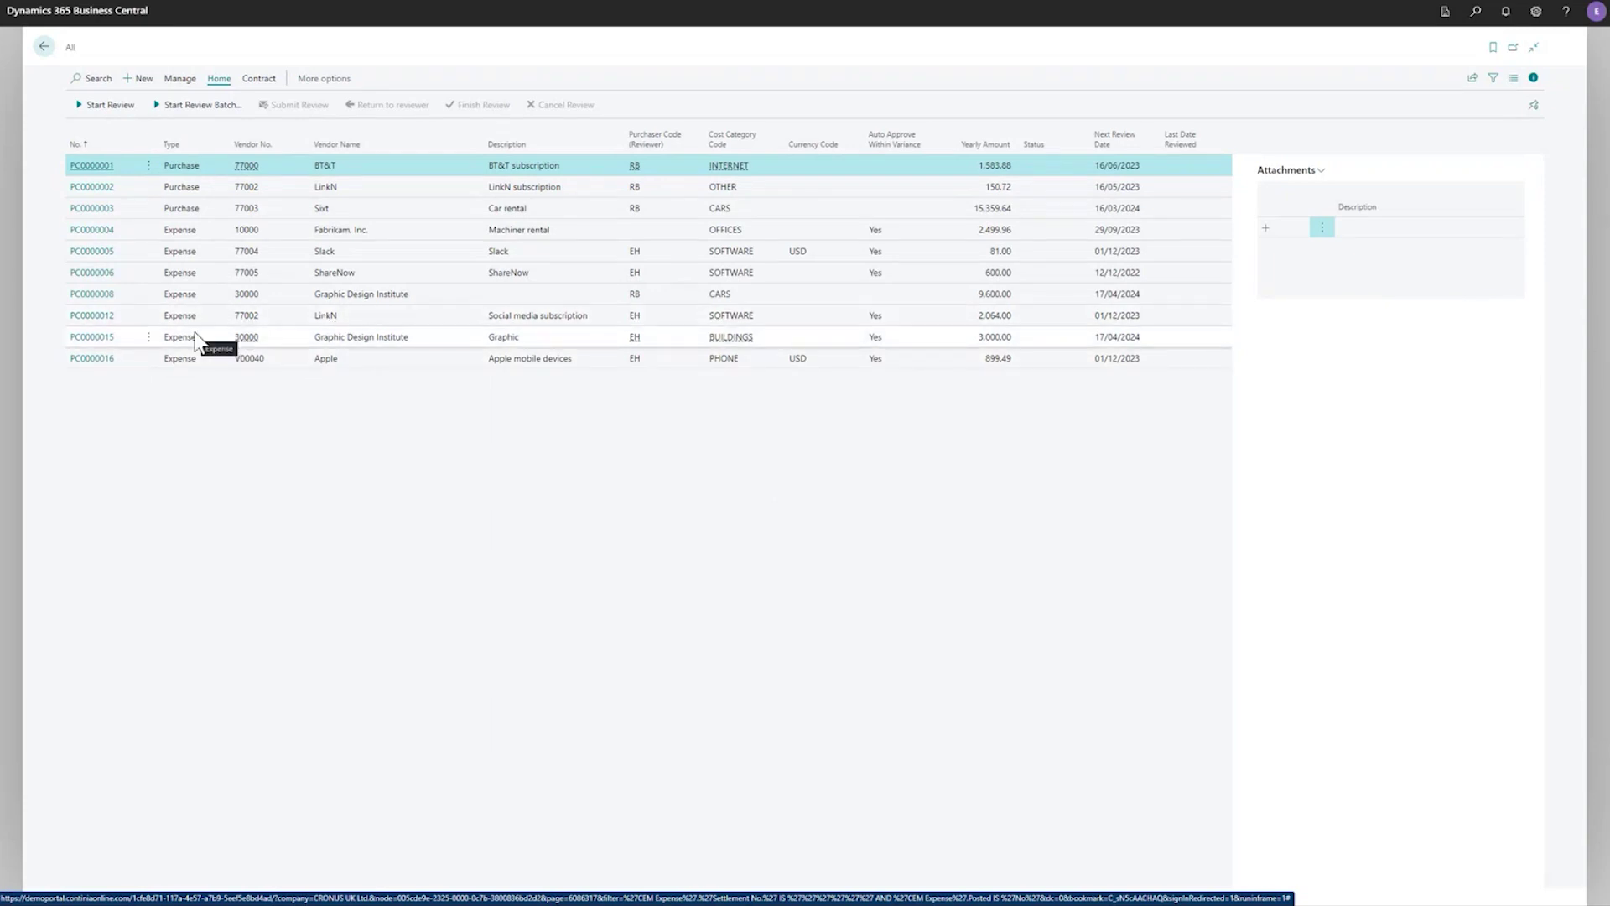
click(43, 49)
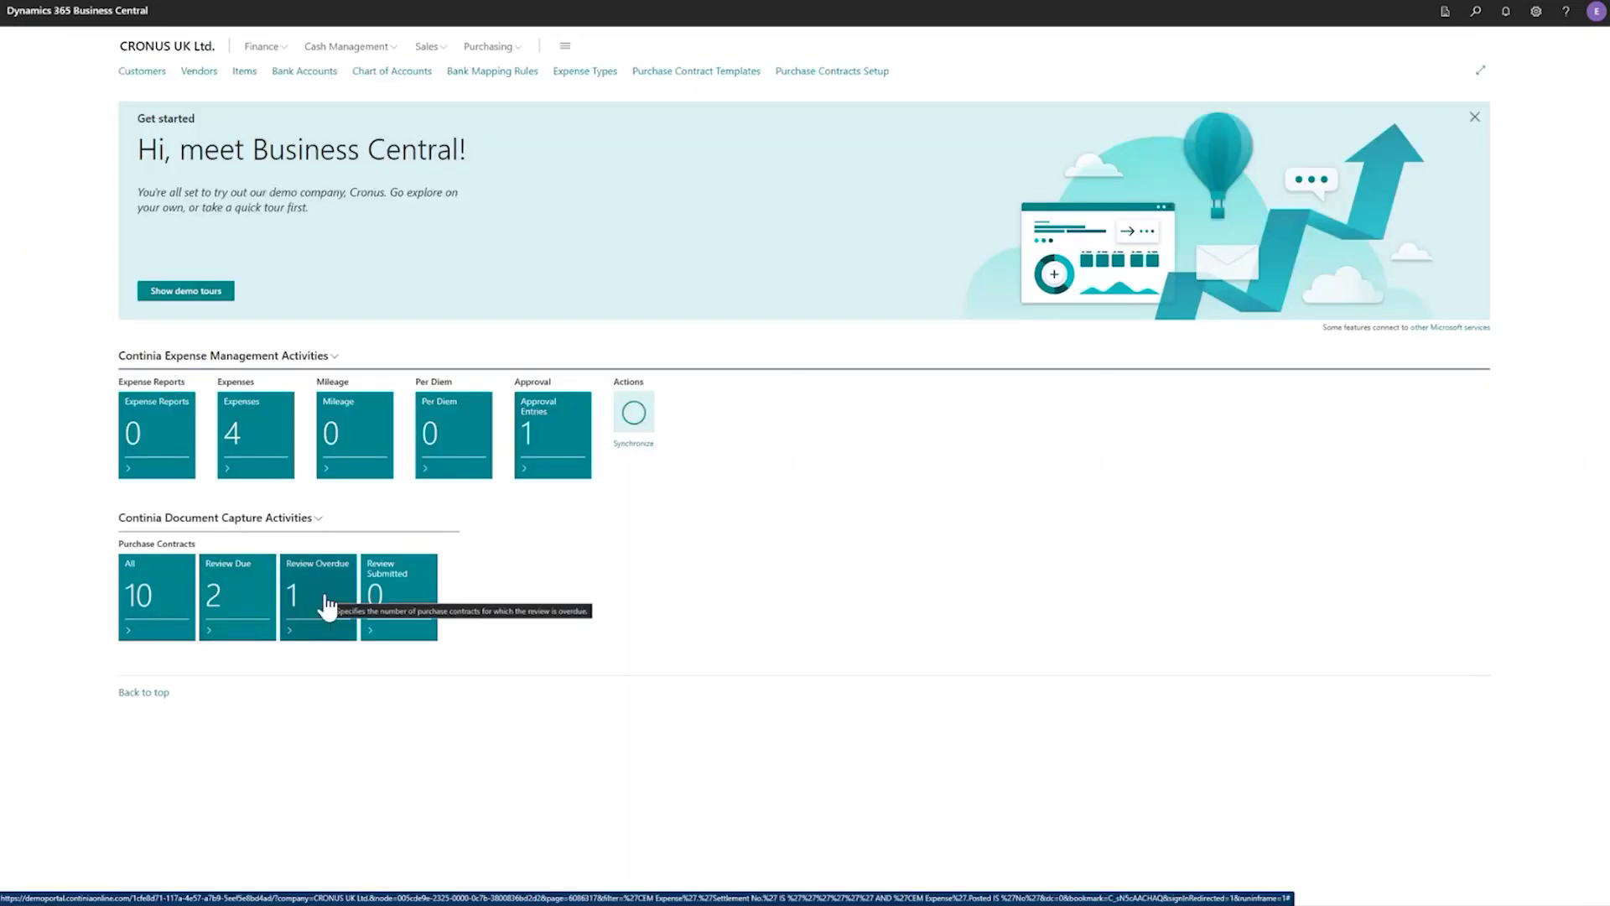
click(326, 605)
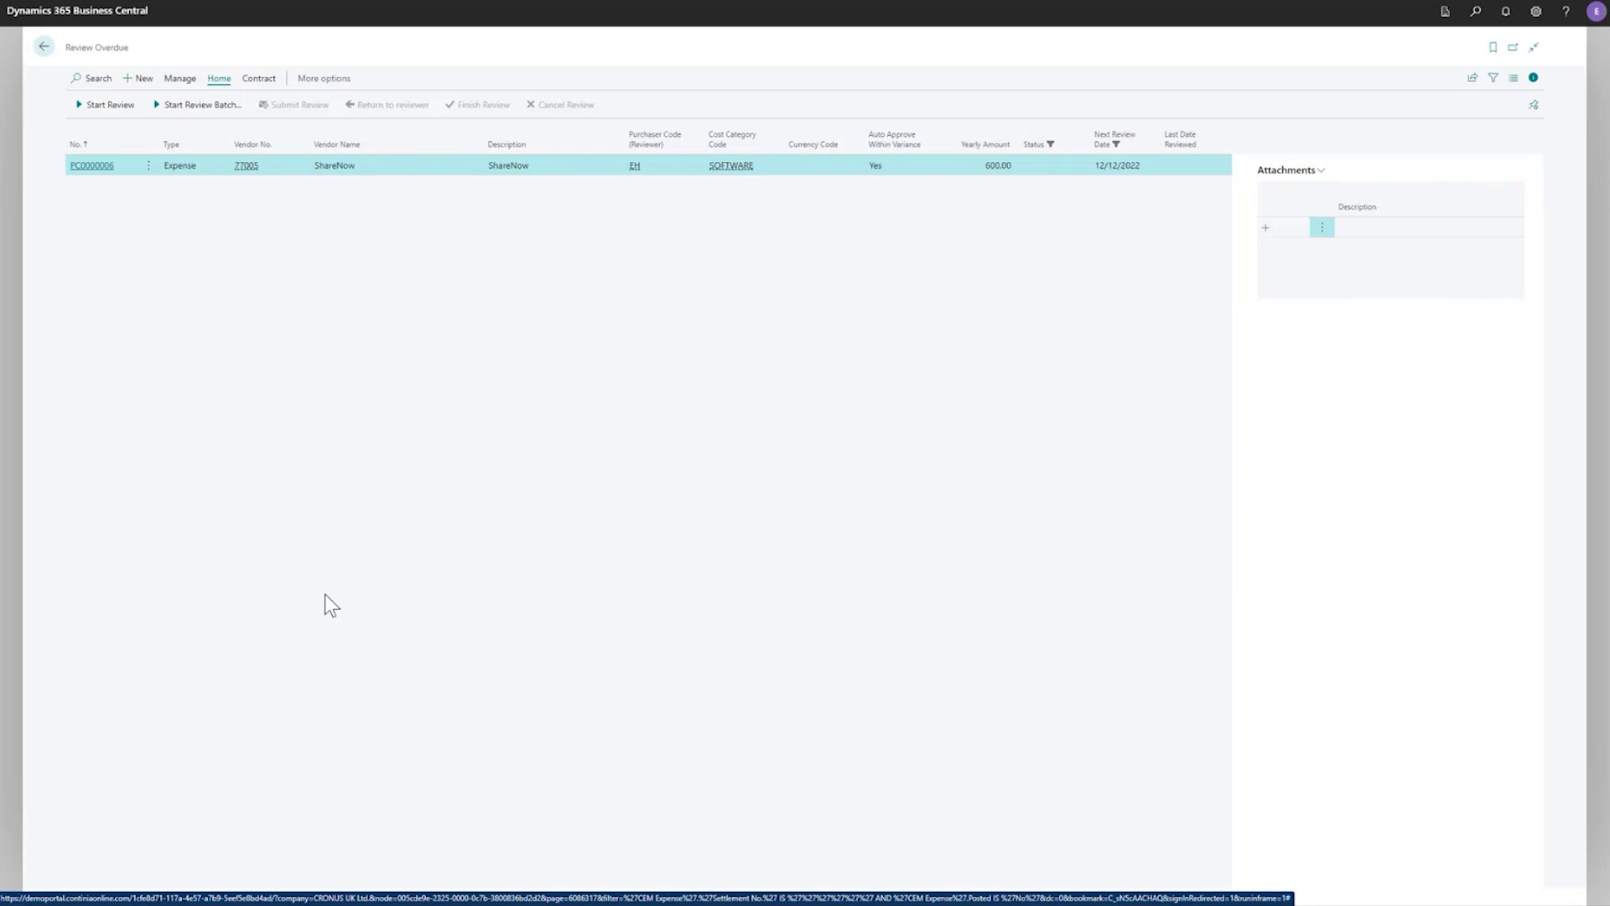
click(44, 47)
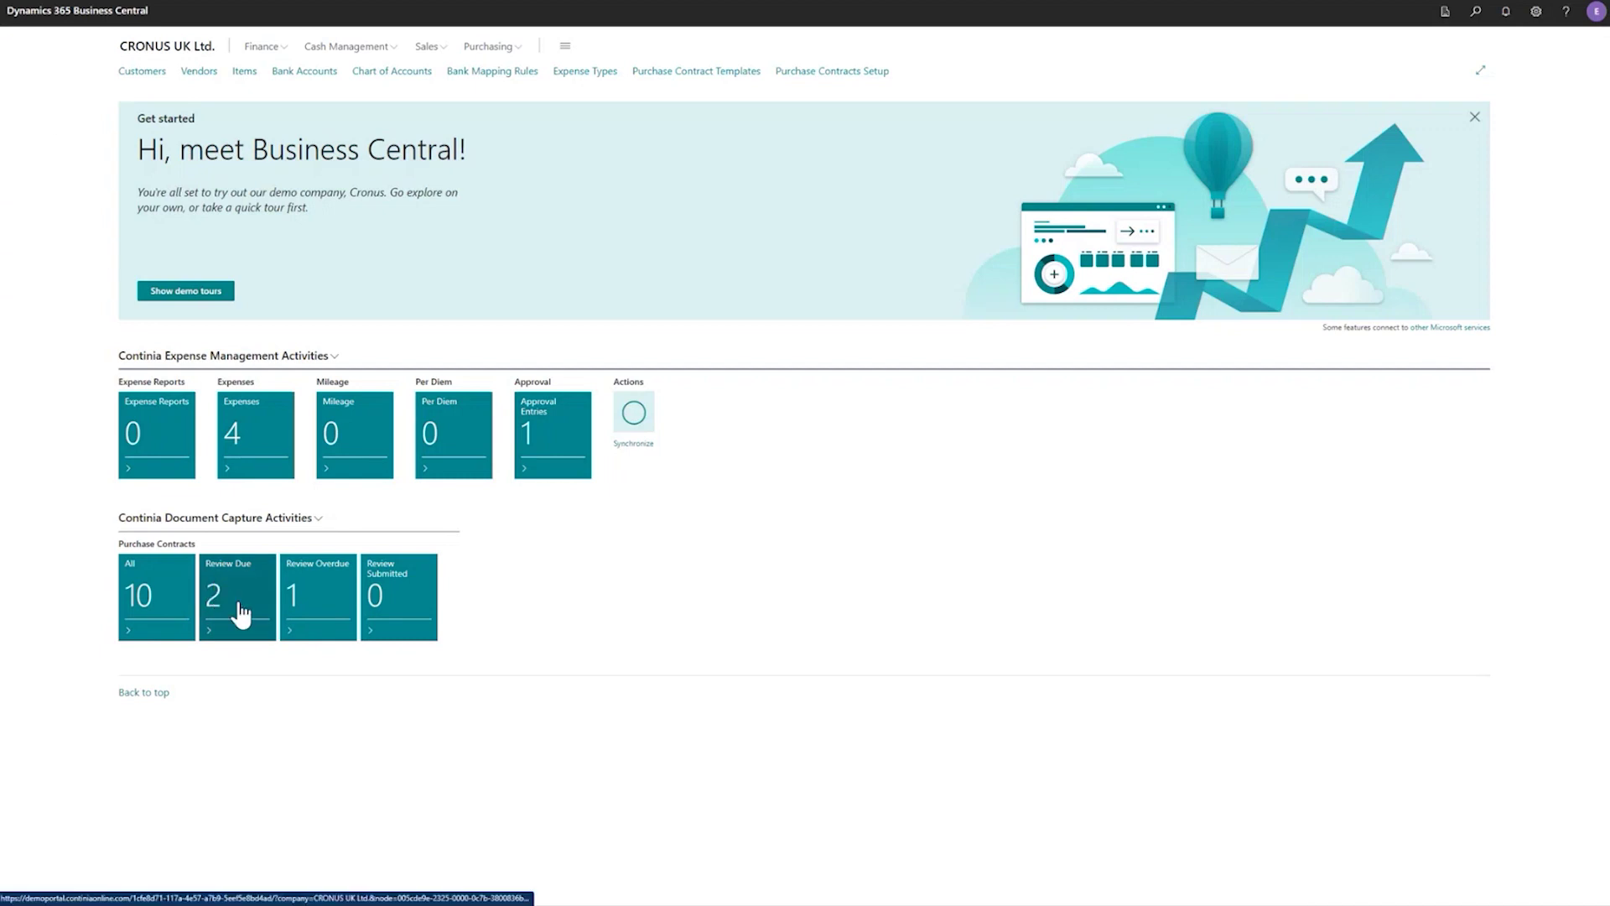
click(240, 615)
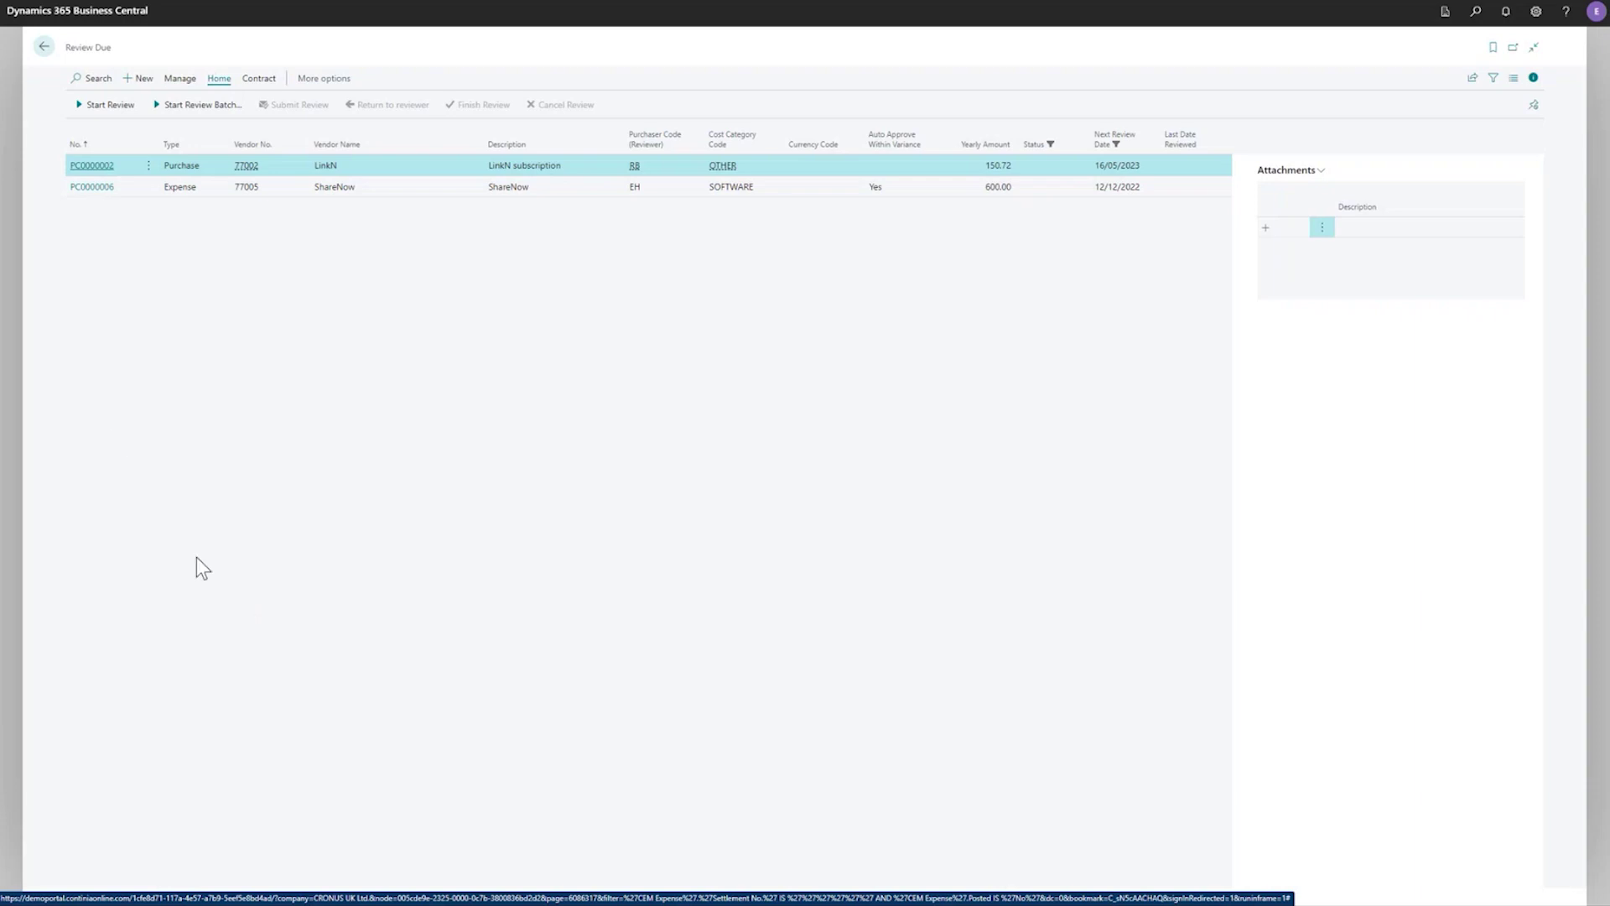
click(44, 49)
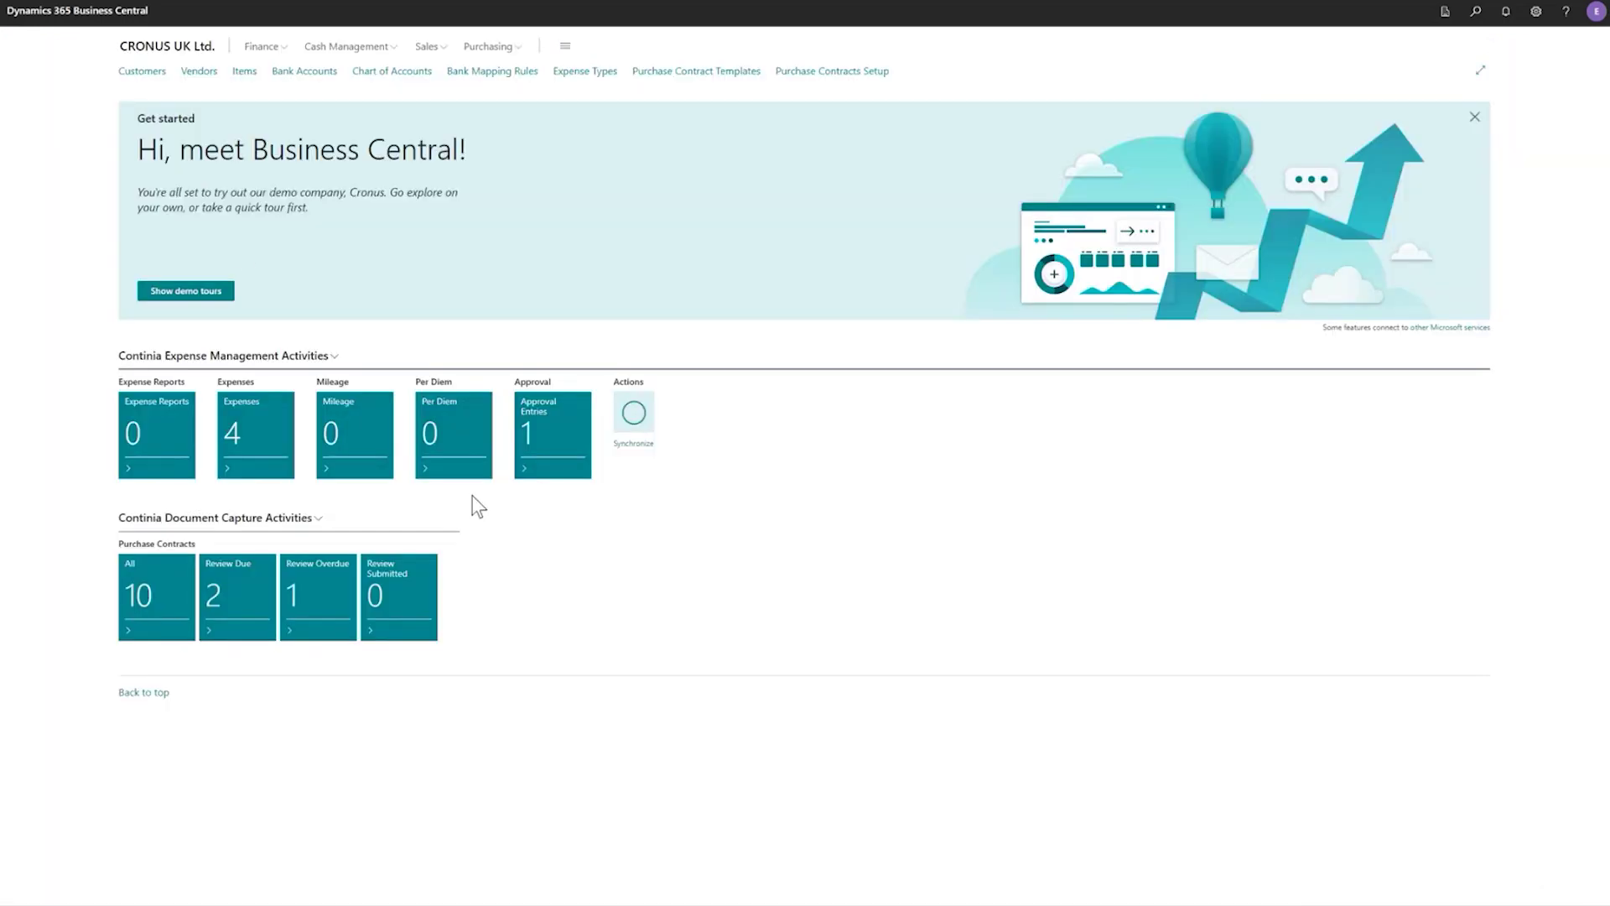